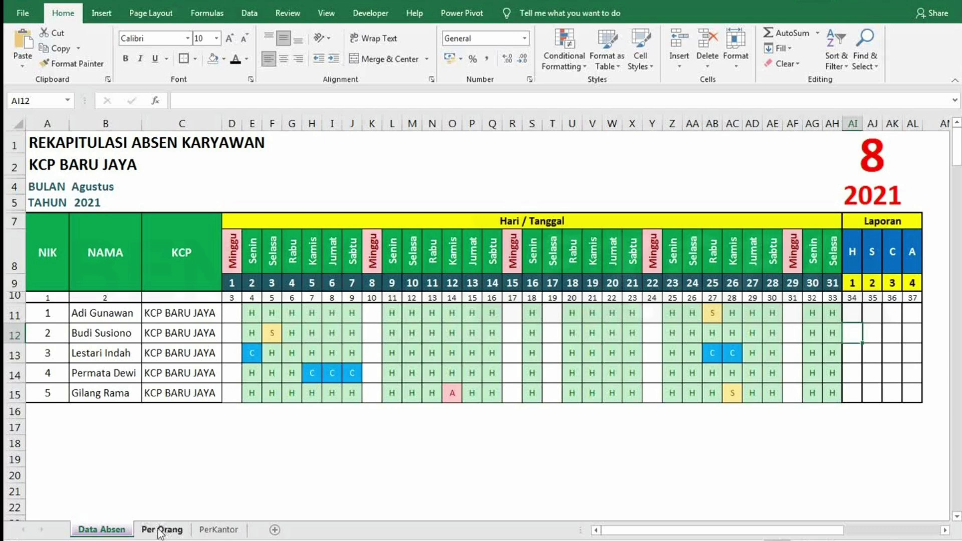
Look over the Per Orang and PerKantor recap sheets and return to the Data Absen attendance table
{"action": "left_click", "coordinate": [161, 529]}
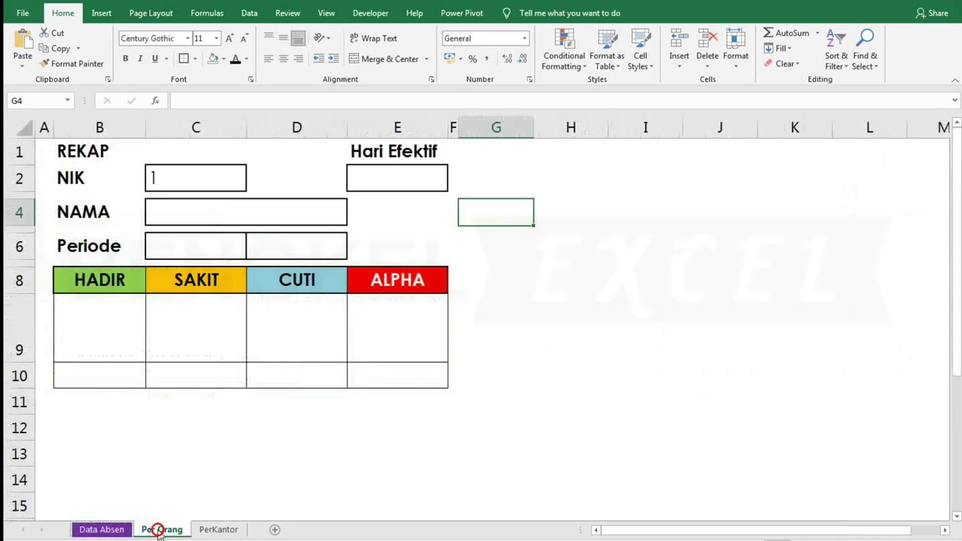
{"action": "left_click", "coordinate": [218, 529]}
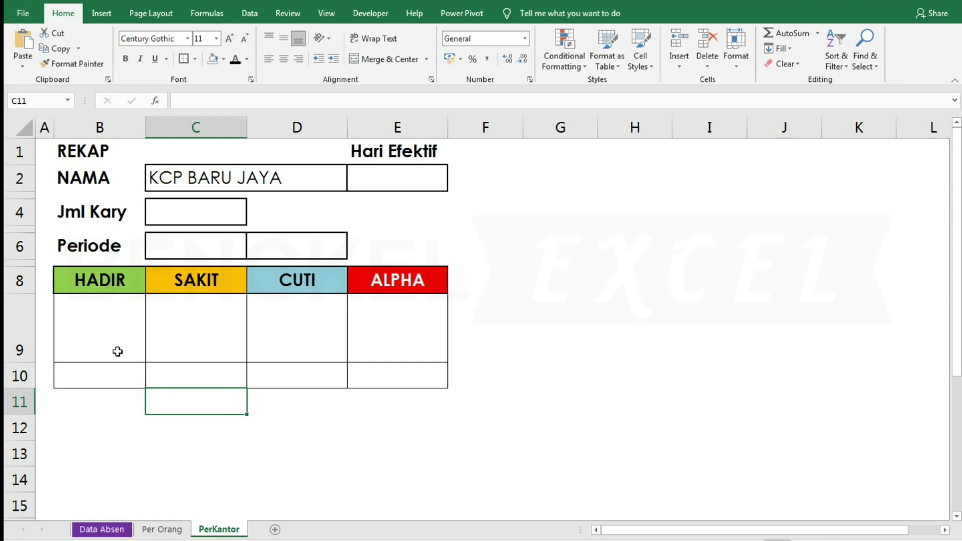
{"action": "left_click", "coordinate": [98, 529]}
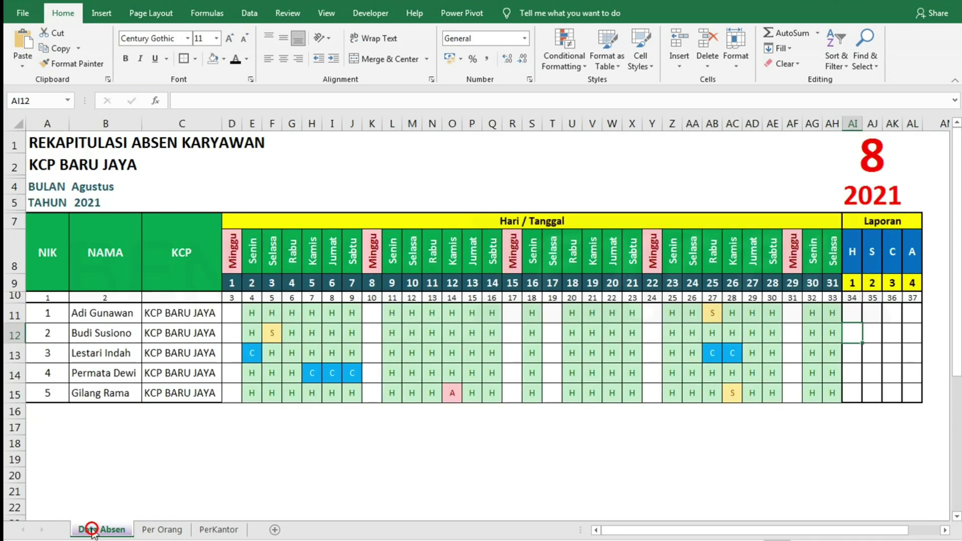
{"action": "left_click", "coordinate": [293, 318]}
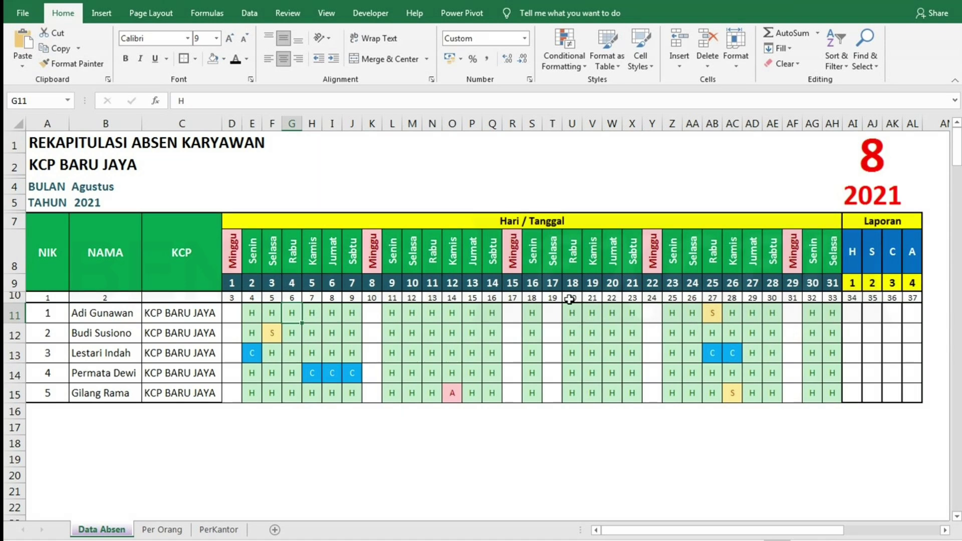
Fill the empty attendance cells T11:T15 under day 17 with red
{"action": "left_click", "coordinate": [552, 281]}
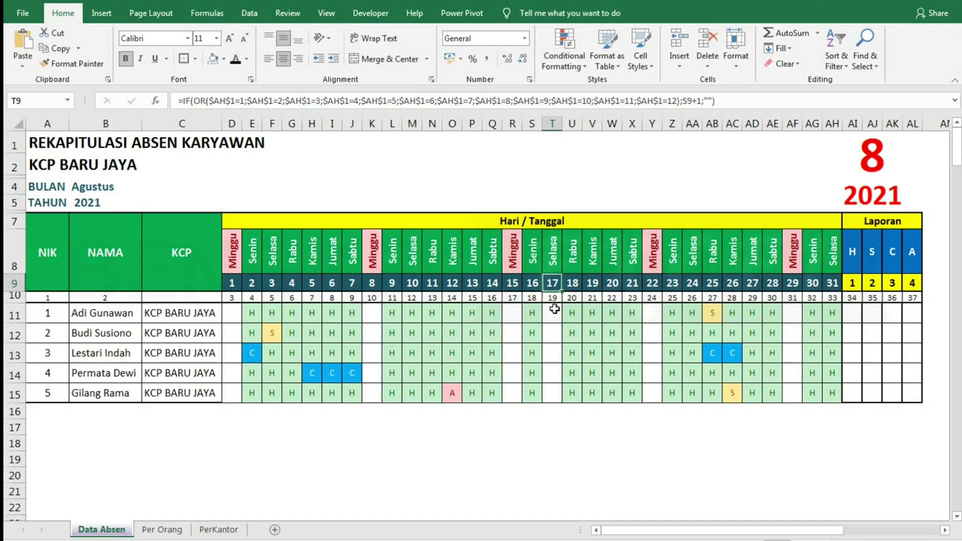
{"action": "left_click_drag", "start_coordinate": [554, 310], "coordinate": [561, 393]}
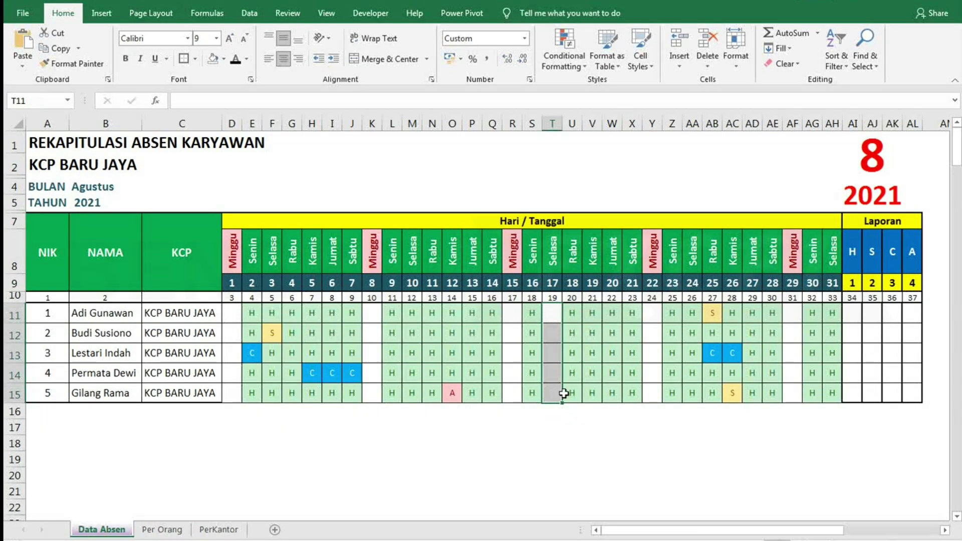
{"action": "left_click", "coordinate": [224, 58]}
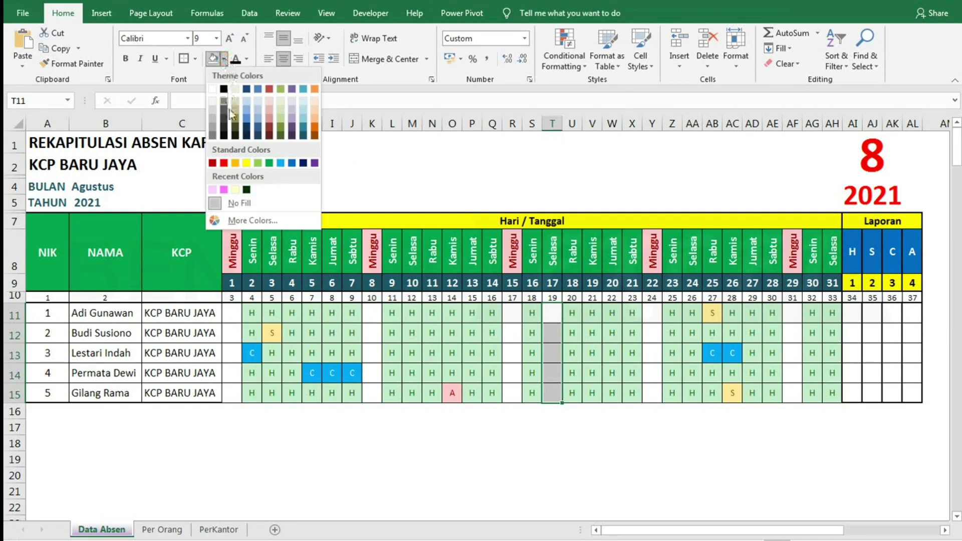
{"action": "left_click", "coordinate": [224, 165]}
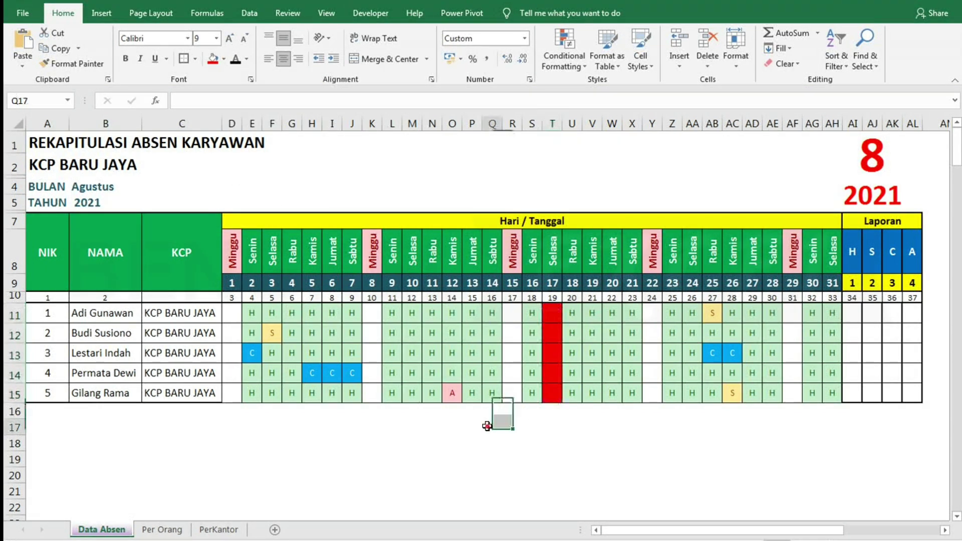
Enter =COUNTIF($D$11:$AH$11;AI8) in AI11 to count the first employee's H days
{"action": "left_click", "coordinate": [876, 312]}
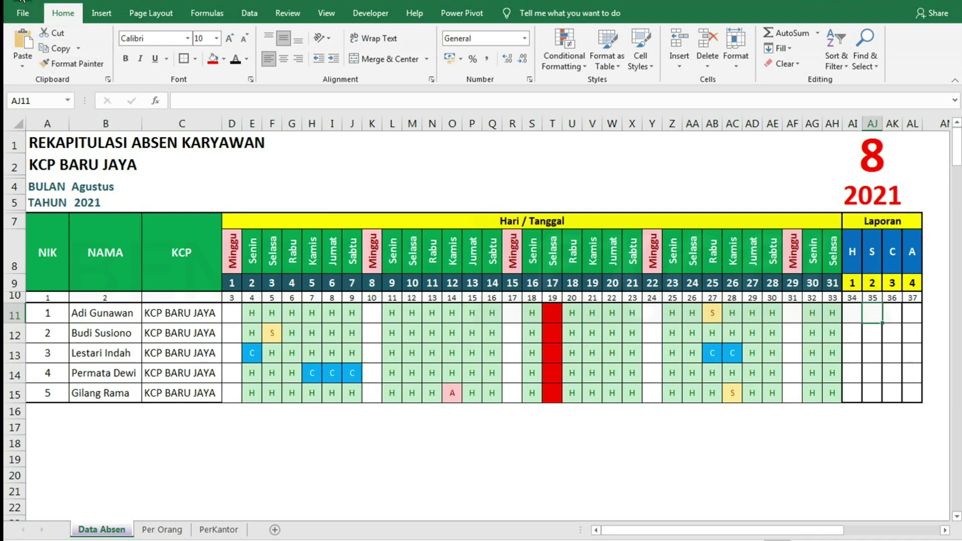
{"action": "left_click", "coordinate": [856, 312]}
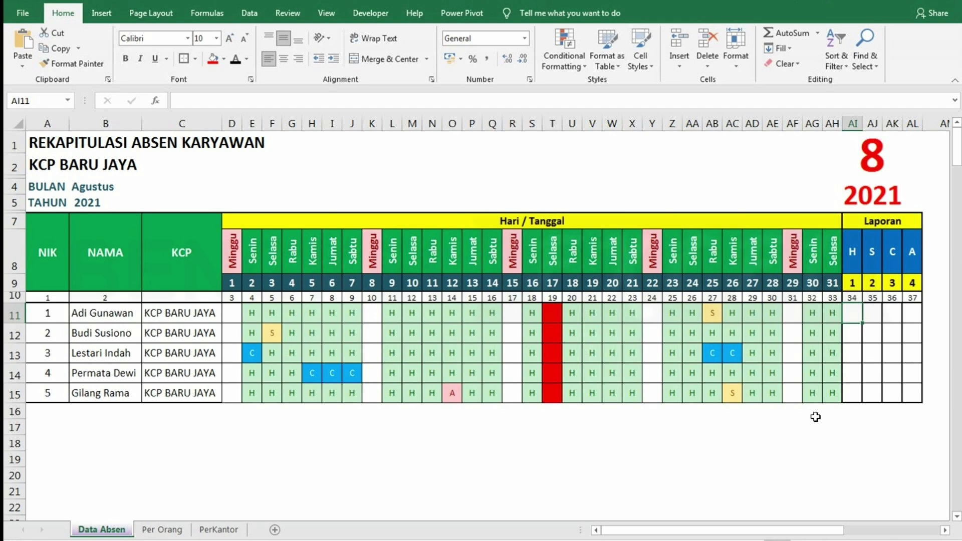
{"action": "type", "text": "=CO"}
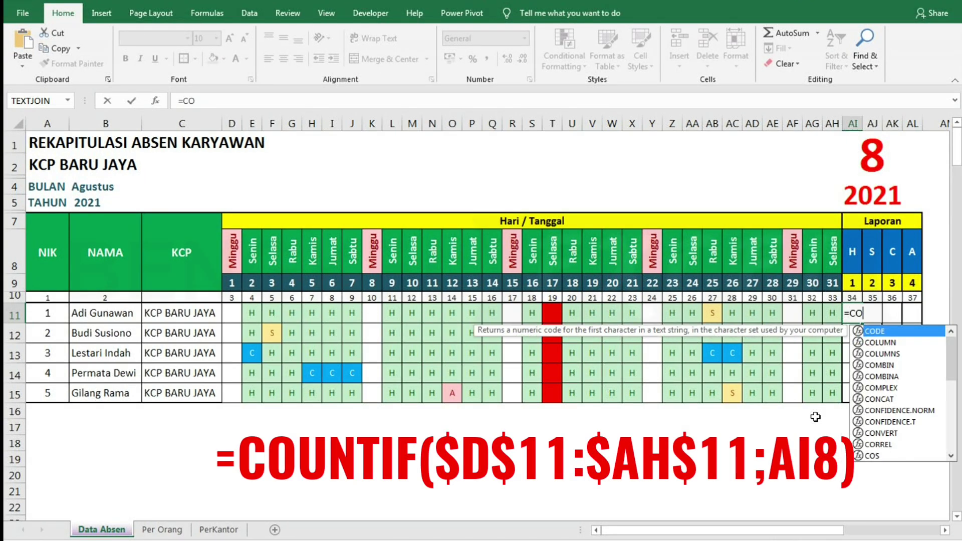
{"action": "type", "text": "UN"}
{"action": "key", "text": "Down"}
{"action": "key", "text": "Down"}
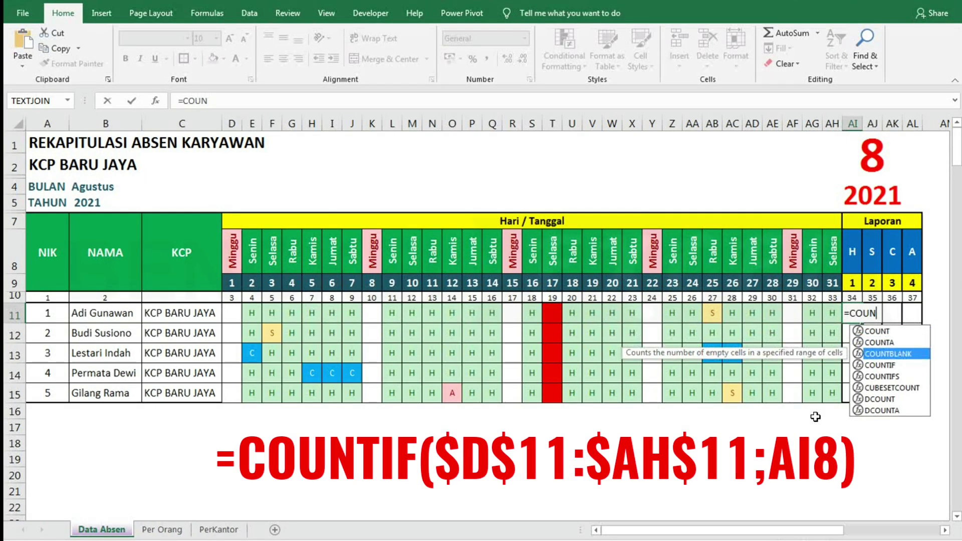
{"action": "type", "text": "TIF("}
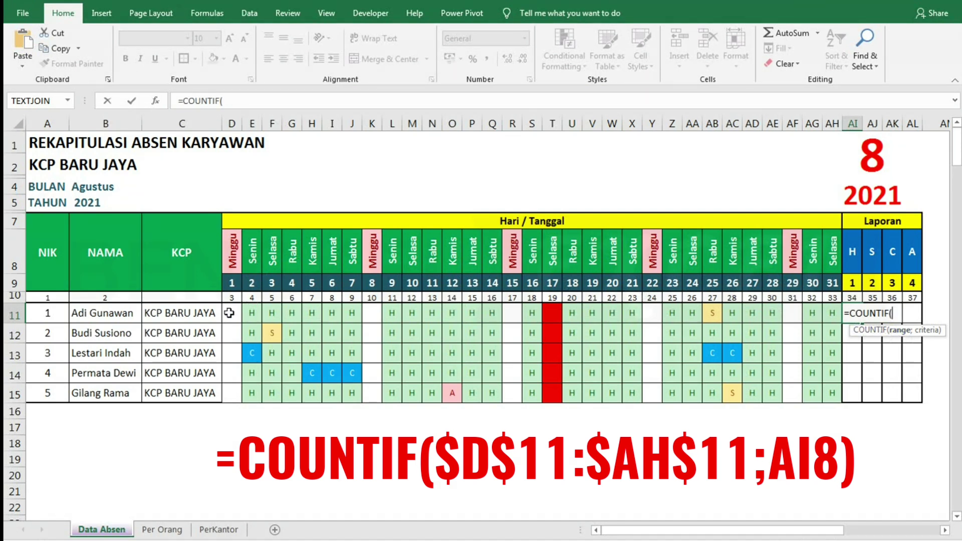
{"action": "left_click_drag", "start_coordinate": [229, 312], "coordinate": [831, 313]}
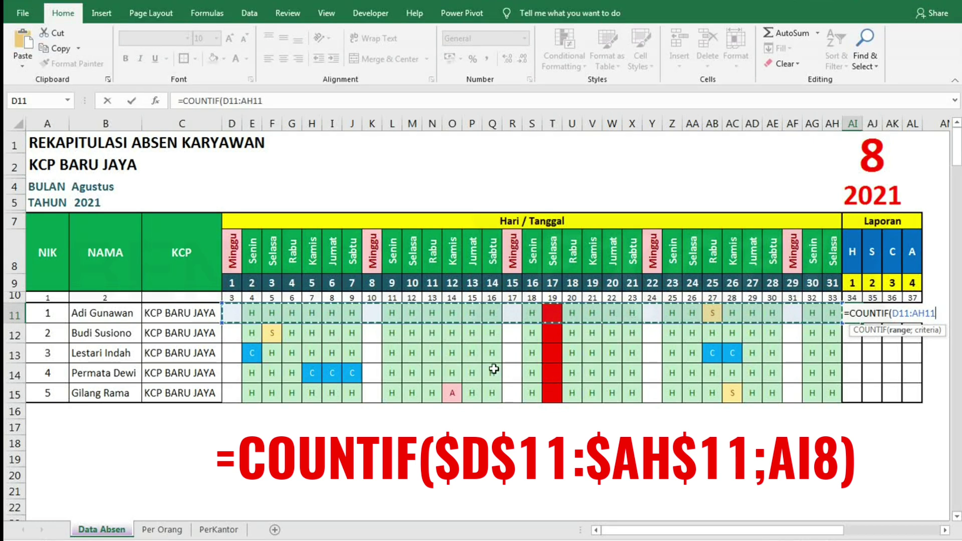
{"action": "key", "text": "F4"}
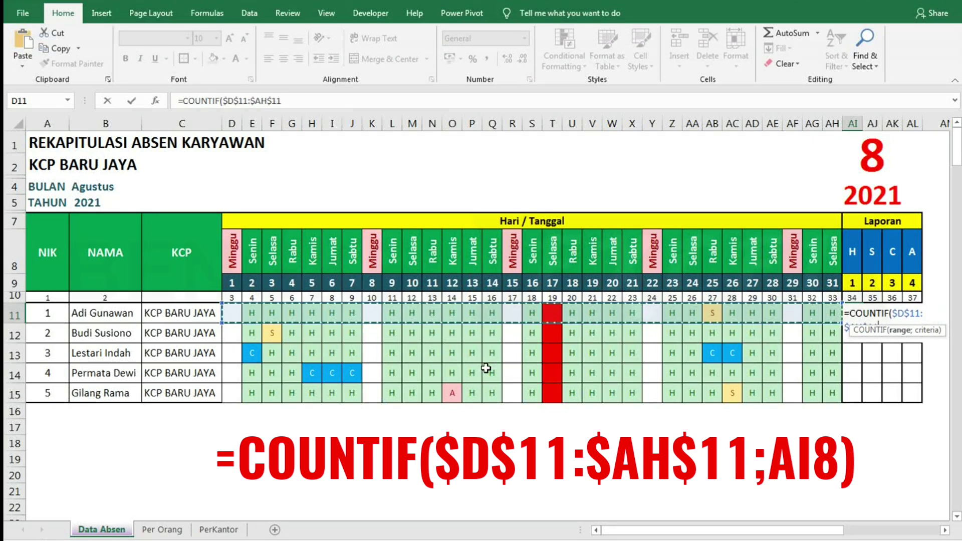
{"action": "type", "text": ";"}
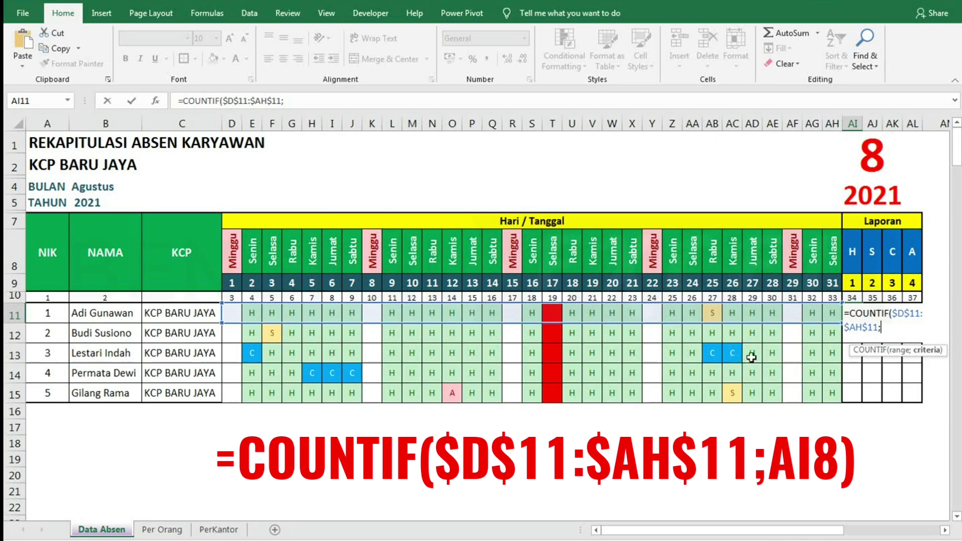
{"action": "left_click", "coordinate": [851, 264]}
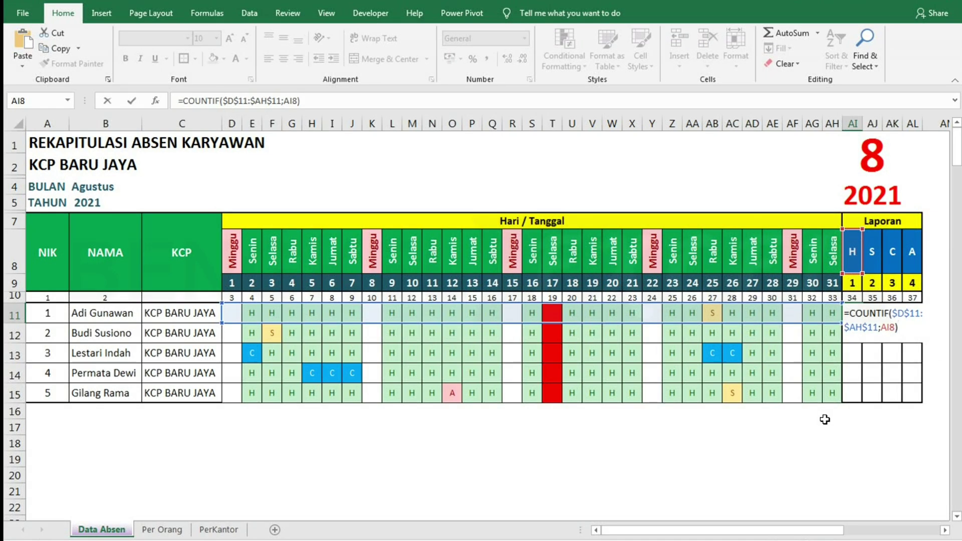
{"action": "key", "text": "Return"}
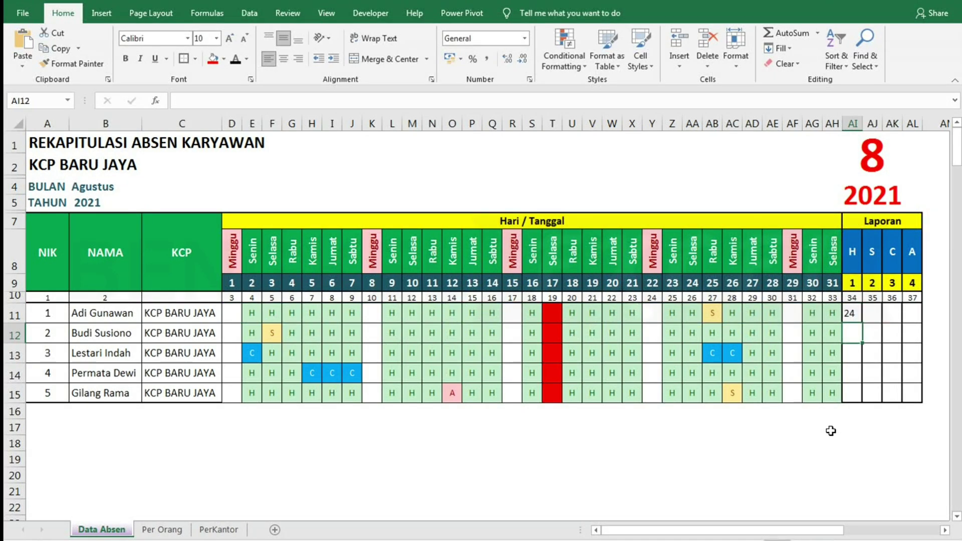
Copy the AI11 count formula across the S, C and A report columns through AL11
{"action": "left_click", "coordinate": [849, 309]}
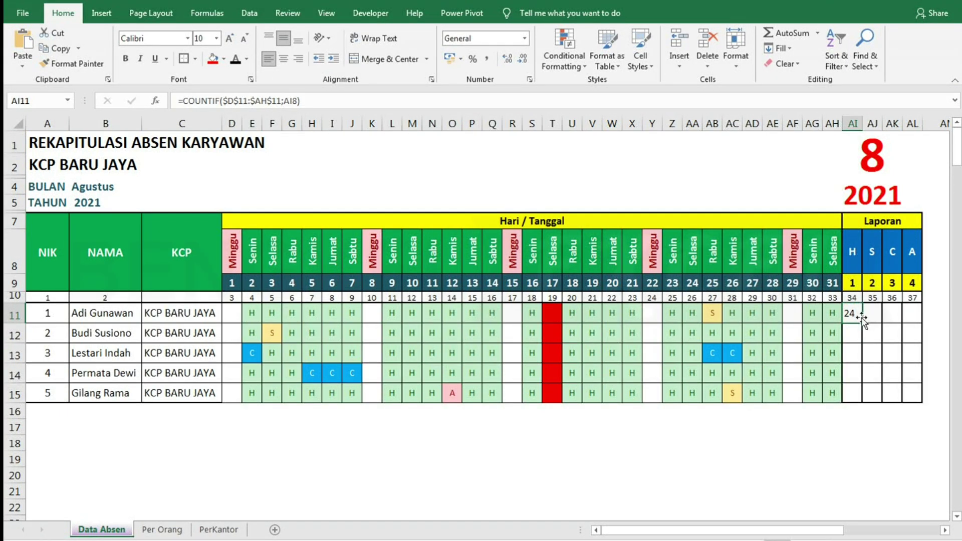
{"action": "left_click_drag", "start_coordinate": [862, 321], "coordinate": [915, 325]}
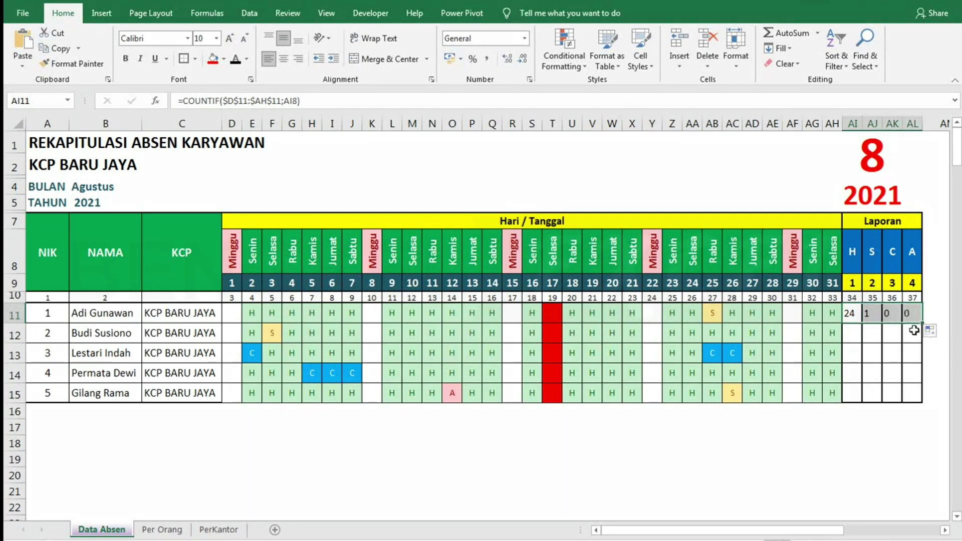
{"action": "left_click", "coordinate": [848, 313]}
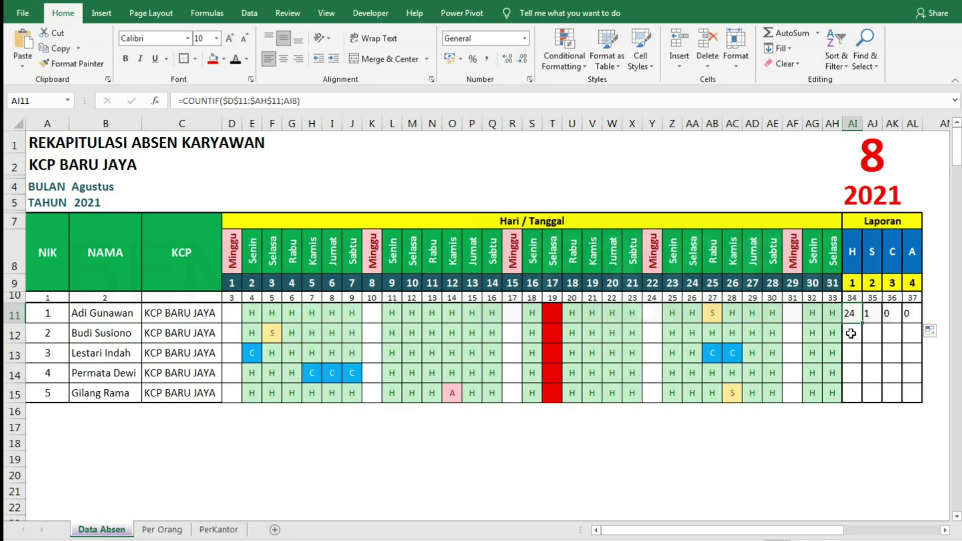
Enter =COUNTIF($E$12:$AH$12;AI8) in AI12 and copy it across through AL12
{"action": "left_click", "coordinate": [849, 333]}
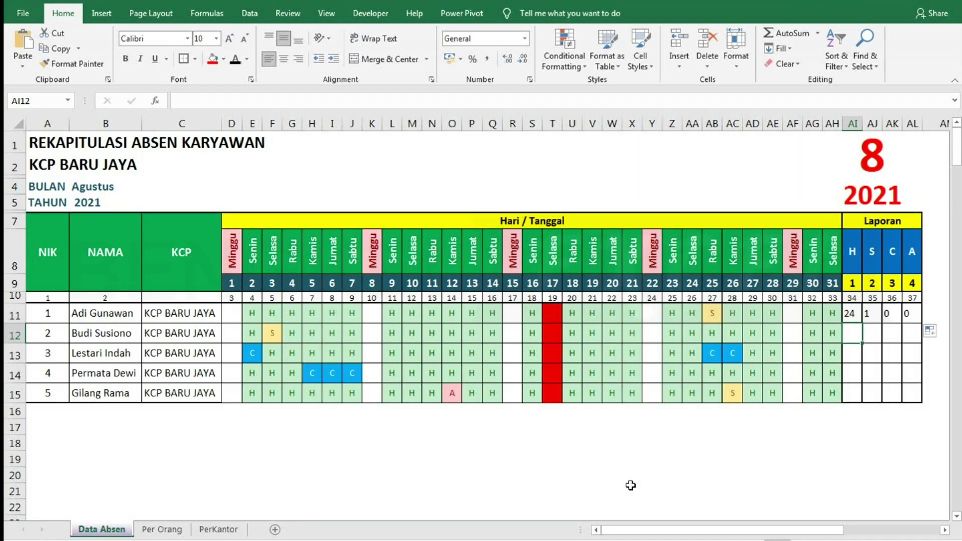
{"action": "type", "text": "=COUN"}
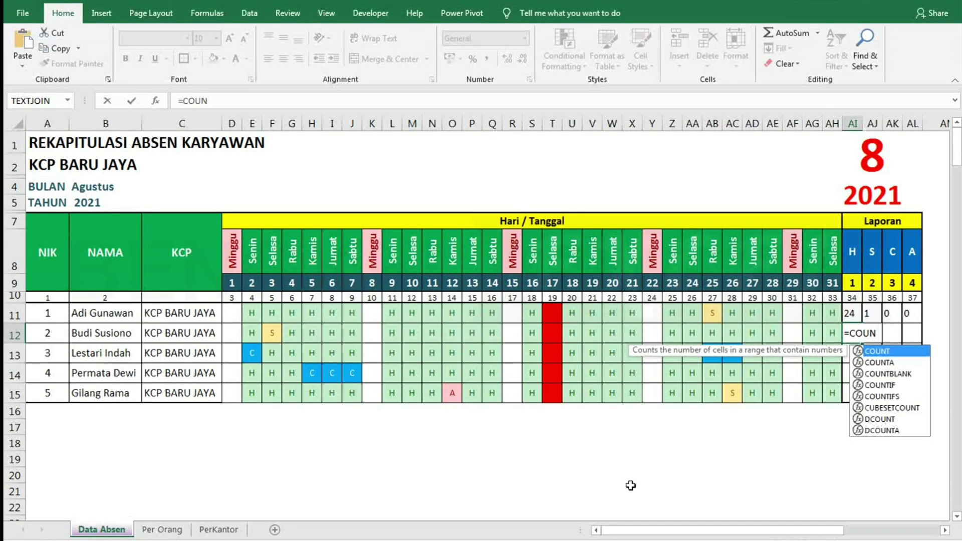
{"action": "key", "text": "Down"}
{"action": "key", "text": "Down"}
{"action": "key", "text": "Down"}
{"action": "key", "text": "Tab"}
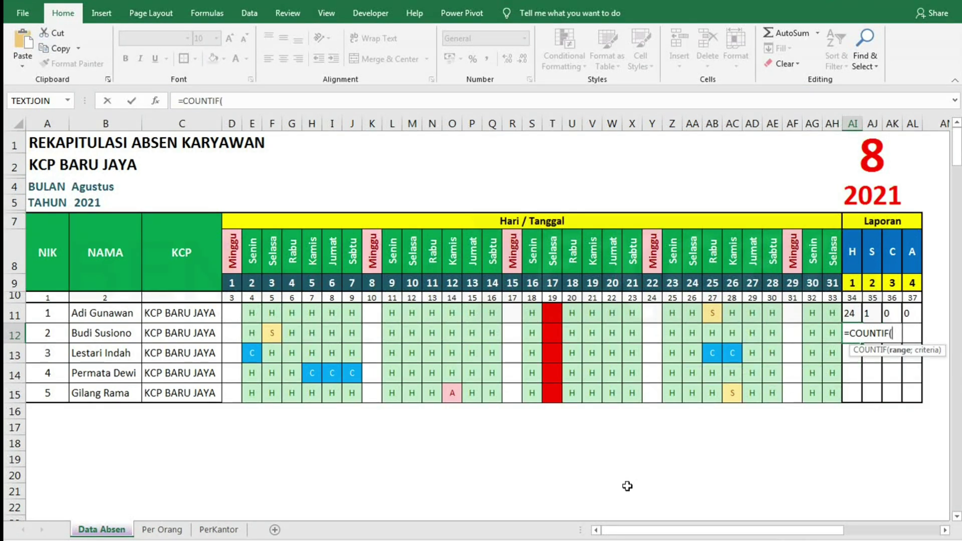
{"action": "left_click_drag", "start_coordinate": [255, 330], "coordinate": [834, 334]}
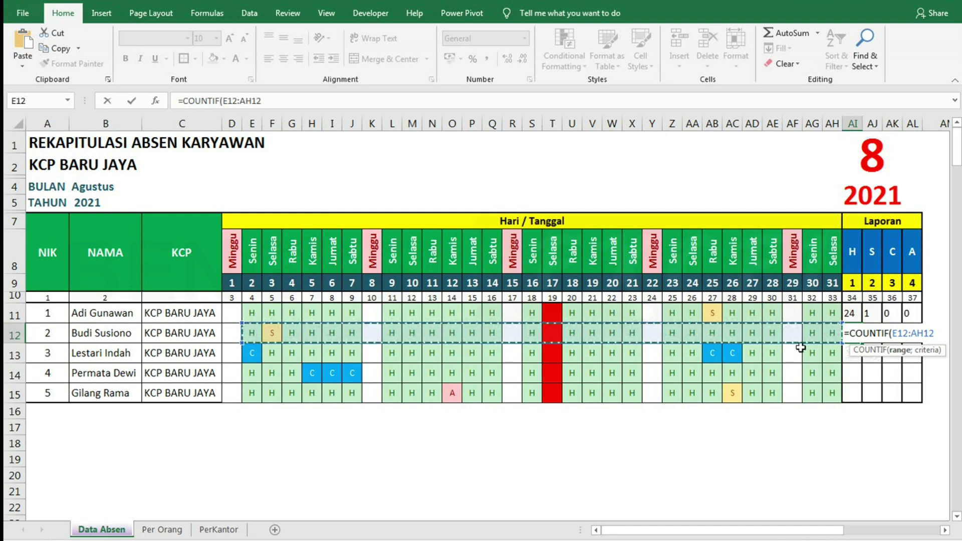
{"action": "key", "text": "F4"}
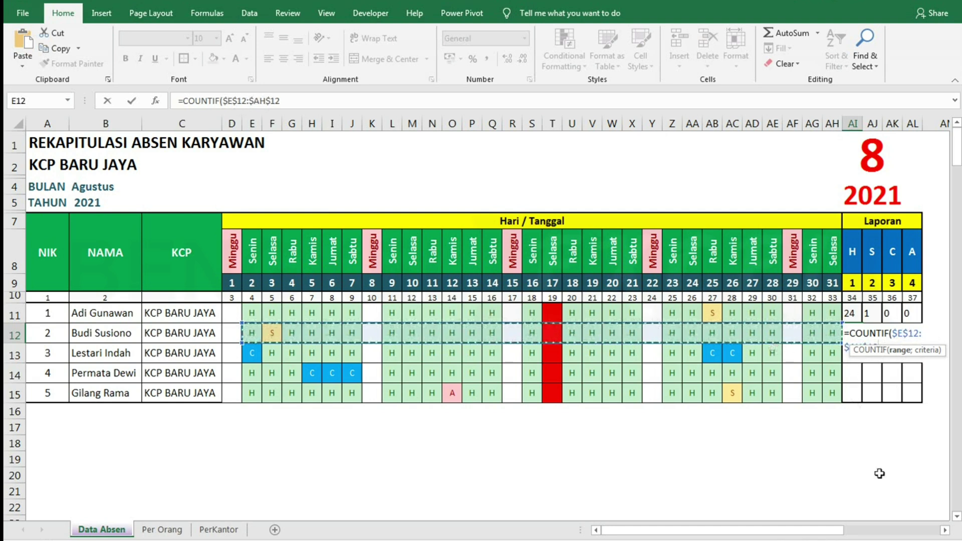
{"action": "type", "text": ";"}
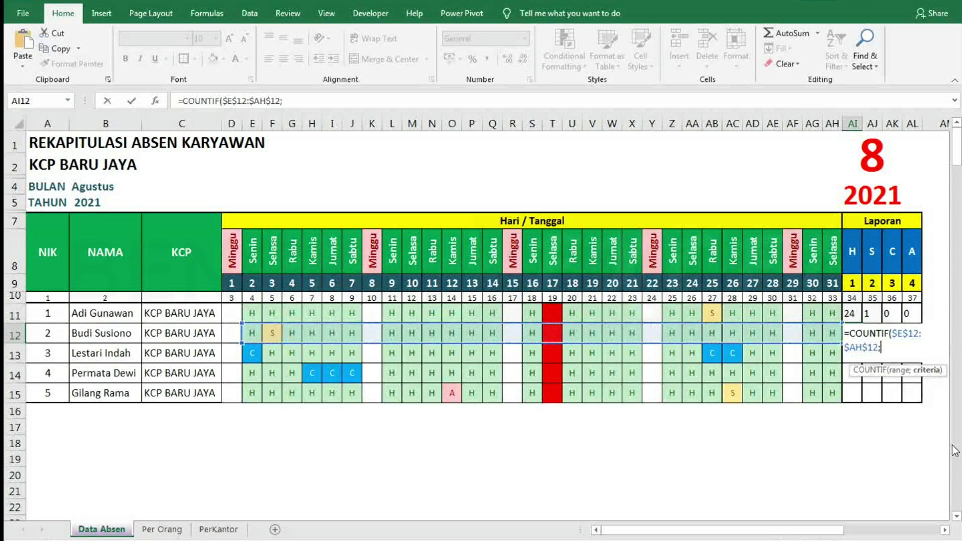
{"action": "left_click", "coordinate": [861, 259]}
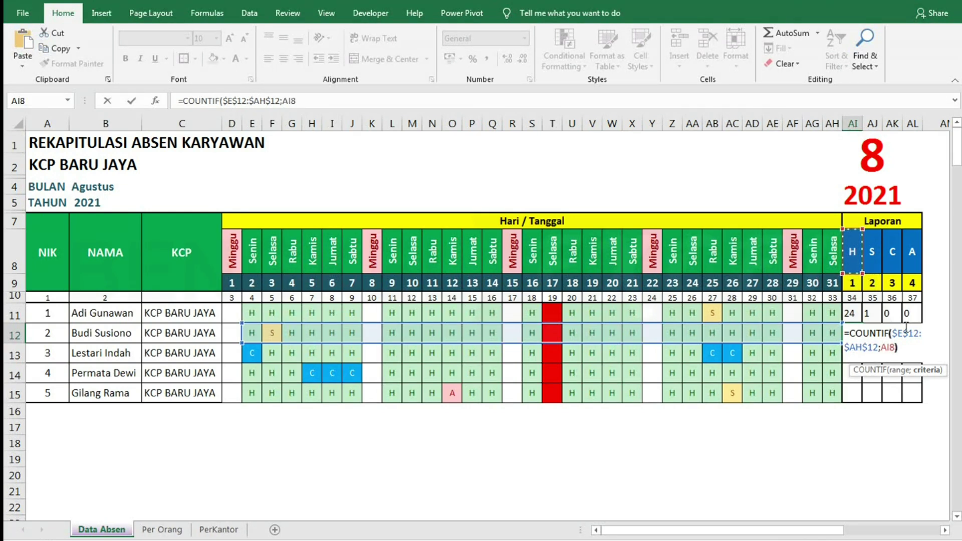
{"action": "type", "text": ")"}
{"action": "key", "text": "ctrl+Return"}
{"action": "left_click_drag", "start_coordinate": [909, 338], "coordinate": [912, 339]}
Count row 13's attendance codes with a COUNTIF in AI13, using an absolute day range and AI8 as criterion, and fill it through AL13
{"action": "left_click", "coordinate": [851, 355]}
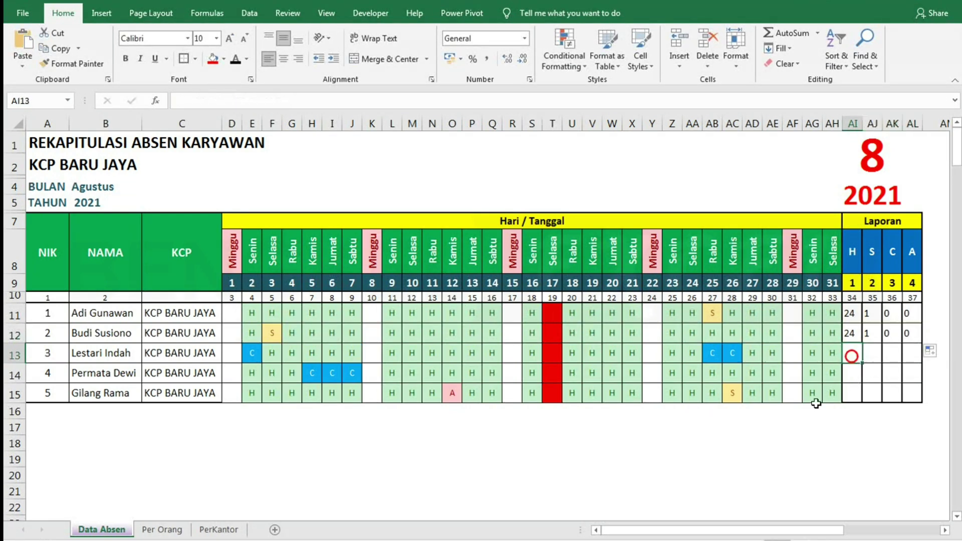
{"action": "type", "text": "=COUNT"}
{"action": "key", "text": "Down"}
{"action": "key", "text": "Down"}
{"action": "key", "text": "Down"}
{"action": "key", "text": "Tab"}
{"action": "left_click_drag", "start_coordinate": [232, 353], "coordinate": [913, 358]}
{"action": "key", "text": "F4"}
{"action": "type", "text": ";"}
{"action": "left_click", "coordinate": [850, 256]}
{"action": "type", "text": ")"}
{"action": "key", "text": "Return"}
{"action": "left_click", "coordinate": [851, 353]}
Count row 14's attendance codes with a COUNTIF in AI14, using an absolute day range and AI8 as criterion, and fill it through AL14
{"action": "left_click", "coordinate": [851, 374]}
{"action": "type", "text": "=COUNTIF("}
{"action": "left_click_drag", "start_coordinate": [232, 374], "coordinate": [912, 379]}
{"action": "key", "text": "F4"}
{"action": "type", "text": ";"}
{"action": "left_click", "coordinate": [852, 253]}
{"action": "type", "text": ")"}
{"action": "key", "text": "Return"}
{"action": "left_click", "coordinate": [851, 373]}
Count row 15's attendance codes with a COUNTIF in AI15, using an absolute day range and AI8 as criterion, and fill it through AL15
{"action": "left_click", "coordinate": [851, 393]}
{"action": "type", "text": "=COUNTIF("}
{"action": "left_click_drag", "start_coordinate": [232, 393], "coordinate": [913, 399]}
{"action": "key", "text": "F4"}
{"action": "type", "text": ";"}
{"action": "left_click", "coordinate": [851, 253]}
{"action": "type", "text": ")"}
{"action": "key", "text": "Return"}
{"action": "left_click", "coordinate": [851, 393]}
{"action": "left_click", "coordinate": [664, 436]}
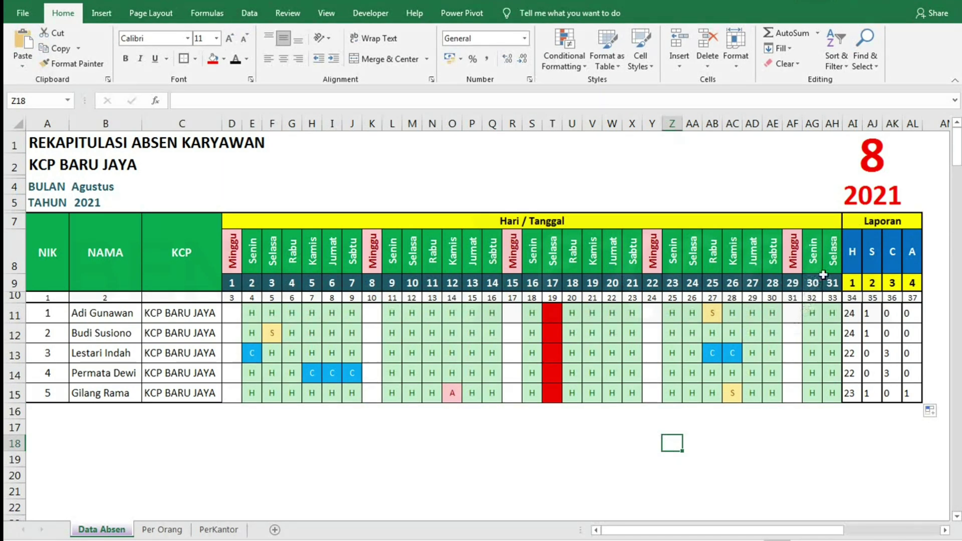
Compare the NIK and NAMA fields on the Per Orang sheet with the employee table on the Data Absen sheet
{"action": "left_click", "coordinate": [859, 238]}
{"action": "left_click", "coordinate": [899, 253]}
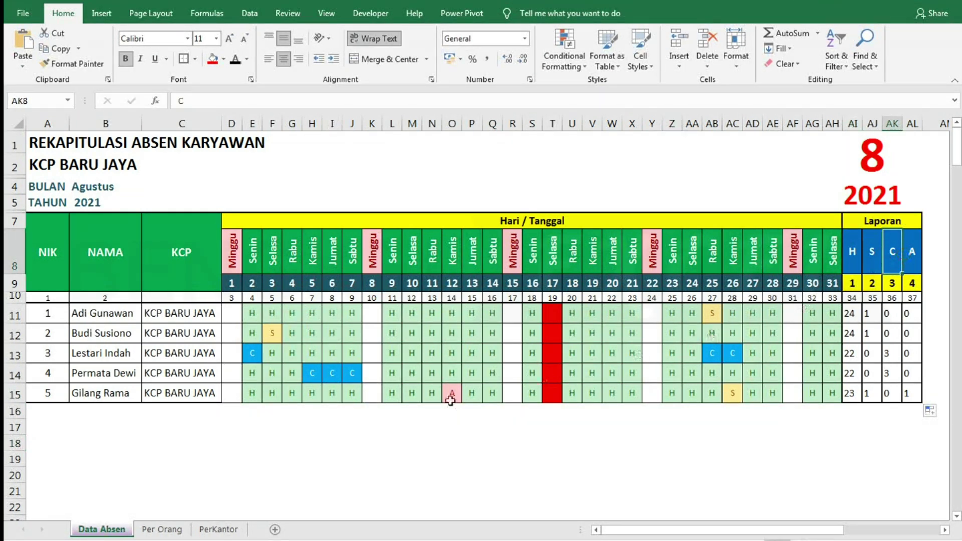
{"action": "left_click", "coordinate": [162, 529]}
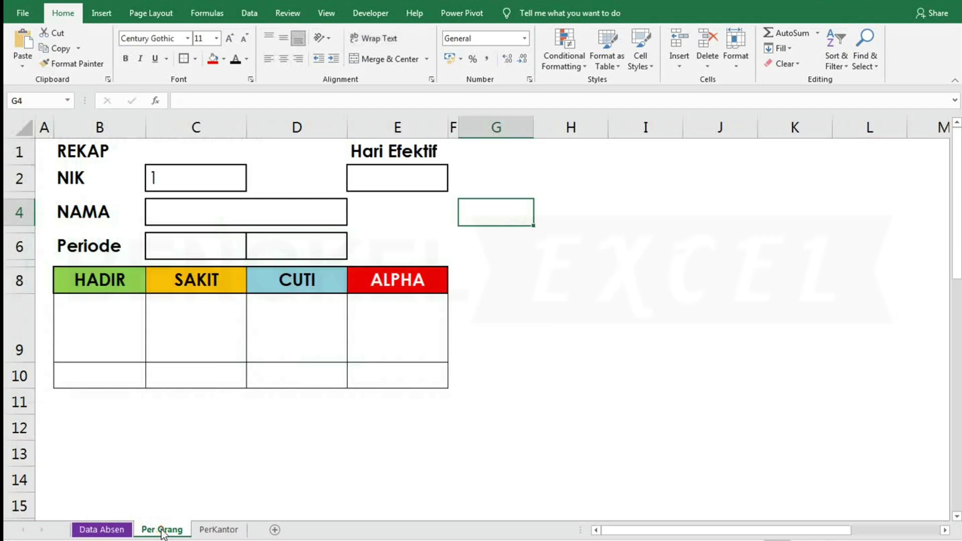
{"action": "left_click", "coordinate": [170, 177]}
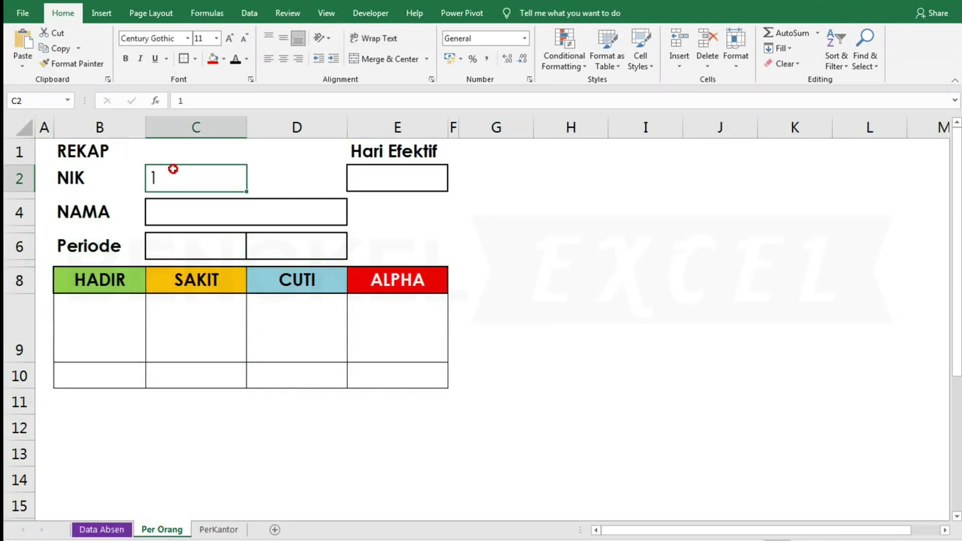
{"action": "left_click", "coordinate": [180, 207]}
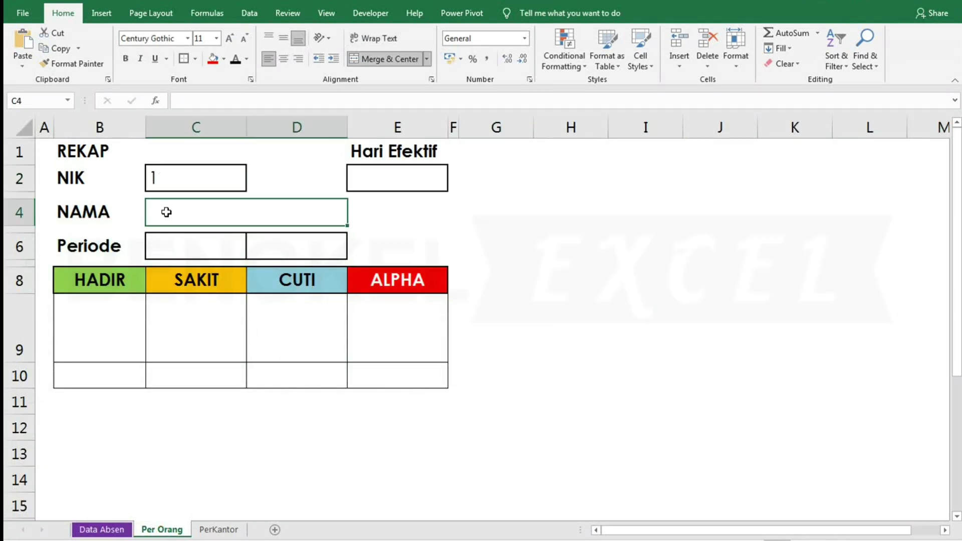
{"action": "left_click", "coordinate": [109, 529]}
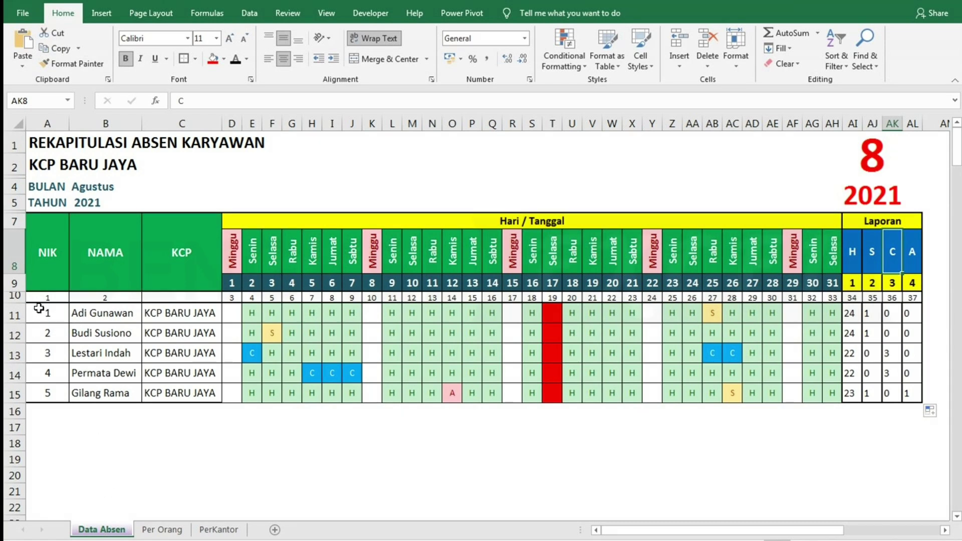
Define the name Data_absen for the employee attendance rows A11:AL15 on the Data Absen sheet
{"action": "mouse_move", "coordinate": [39, 308]}
{"action": "left_mouse_down"}
{"action": "mouse_move", "coordinate": [150, 356]}
{"action": "mouse_move", "coordinate": [666, 360]}
{"action": "mouse_move", "coordinate": [909, 389]}
{"action": "left_mouse_up"}
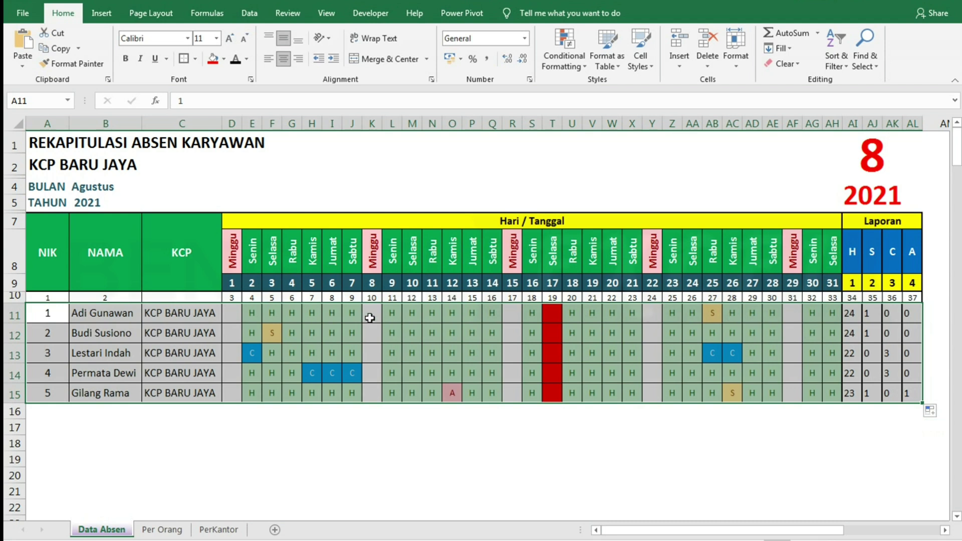
{"action": "right_click", "coordinate": [310, 323]}
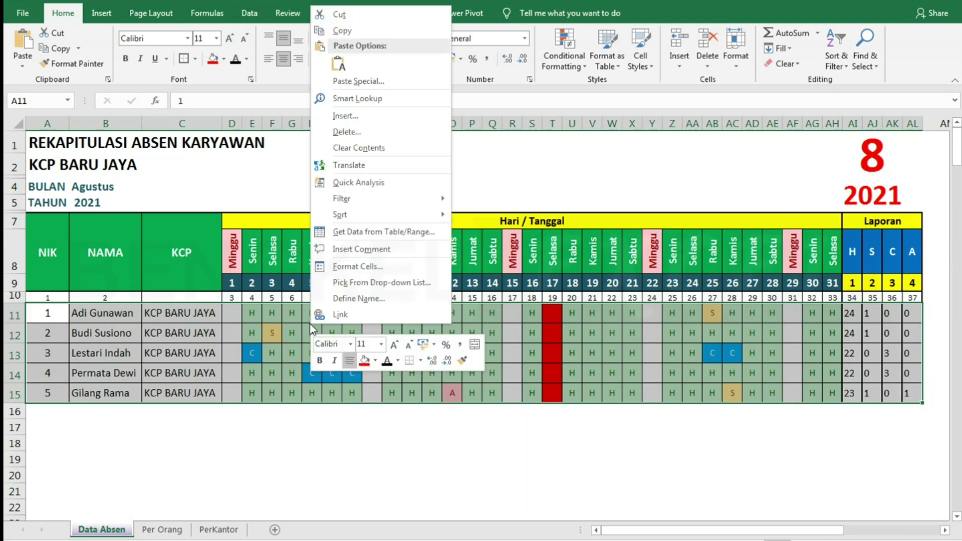
{"action": "left_click", "coordinate": [352, 298]}
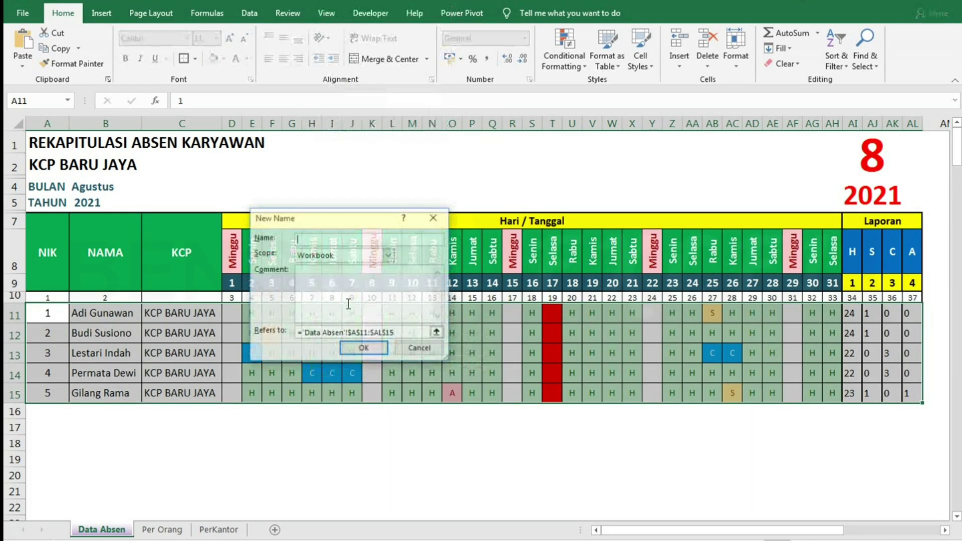
{"action": "left_click_drag", "start_coordinate": [306, 219], "coordinate": [422, 265]}
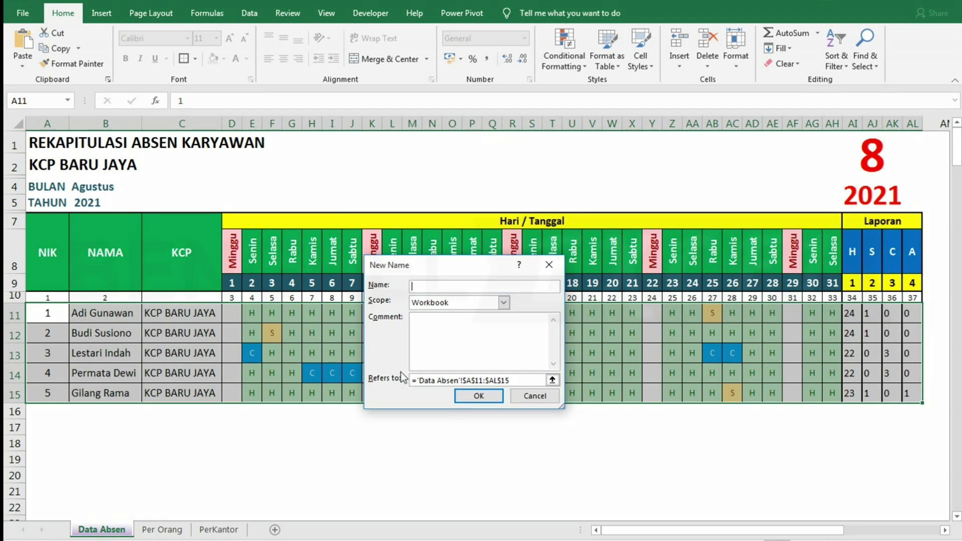
{"action": "type", "text": "Data_absen"}
{"action": "left_click", "coordinate": [476, 397]}
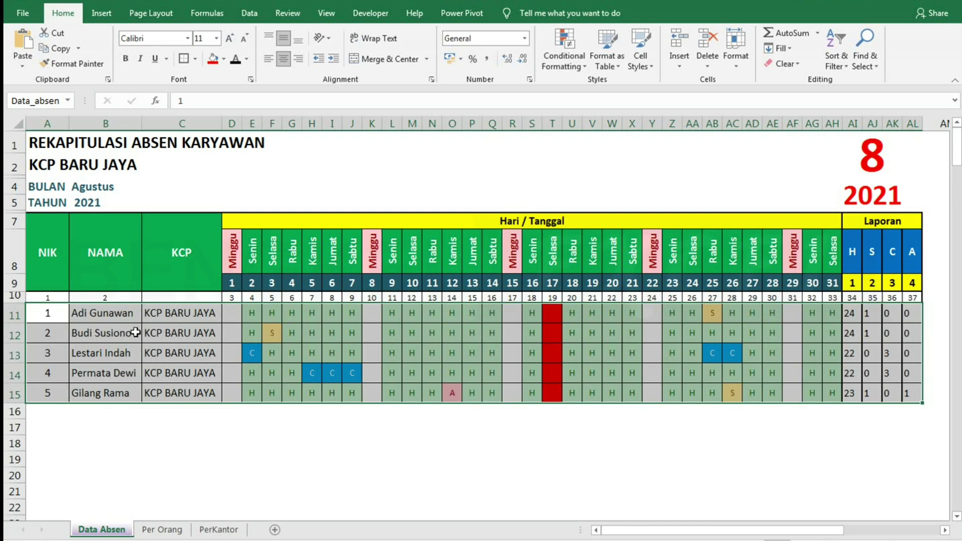
{"action": "left_click", "coordinate": [180, 354]}
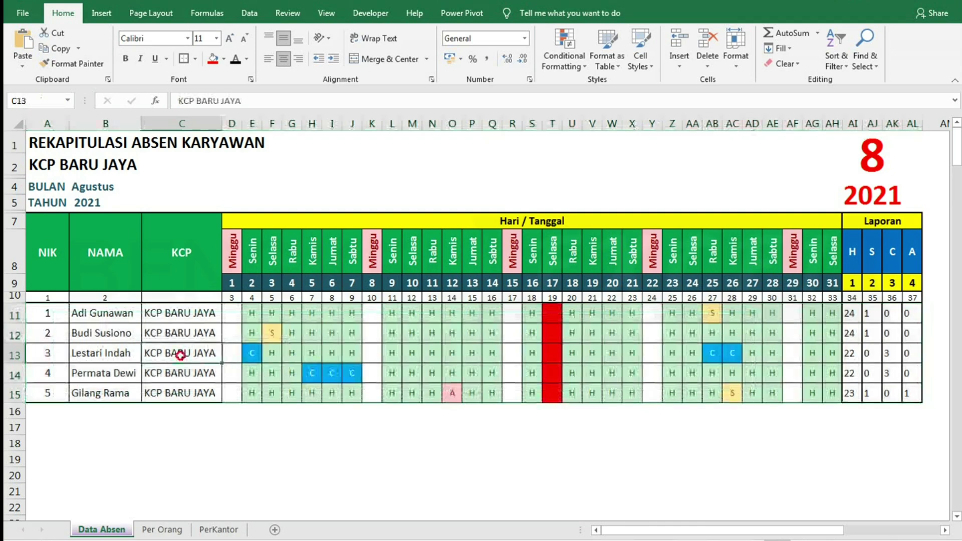
Look up the employee's name in C4 of the Per Orang sheet with =VLOOKUP(C2;Data_absen;2;FALSE)
{"action": "left_click", "coordinate": [161, 530]}
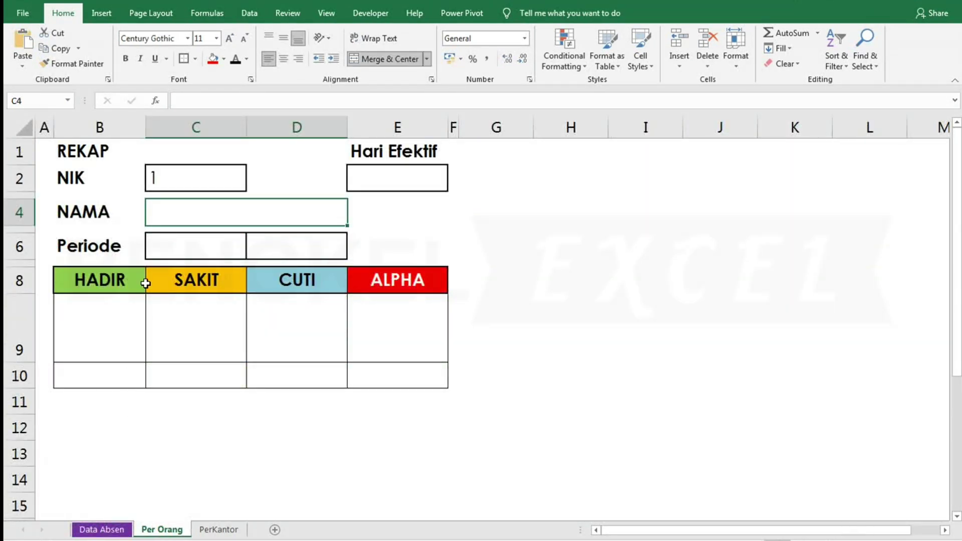
{"action": "left_click", "coordinate": [183, 215]}
{"action": "left_click", "coordinate": [178, 243]}
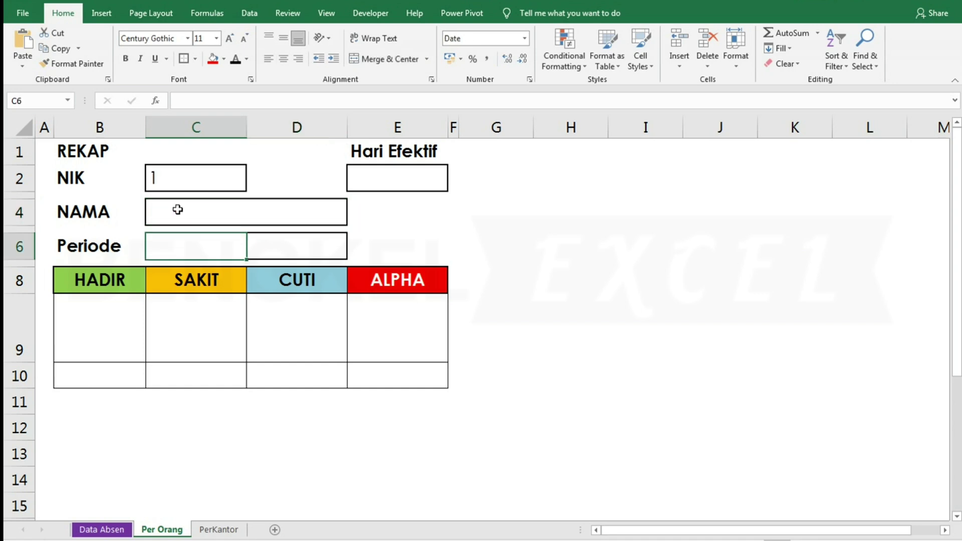
{"action": "left_click", "coordinate": [178, 211]}
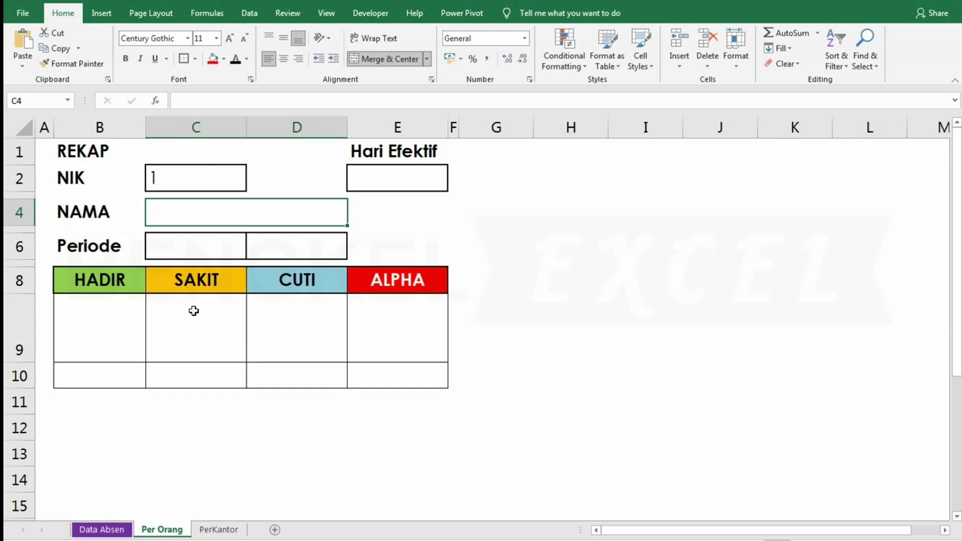
{"action": "type", "text": "=vl"}
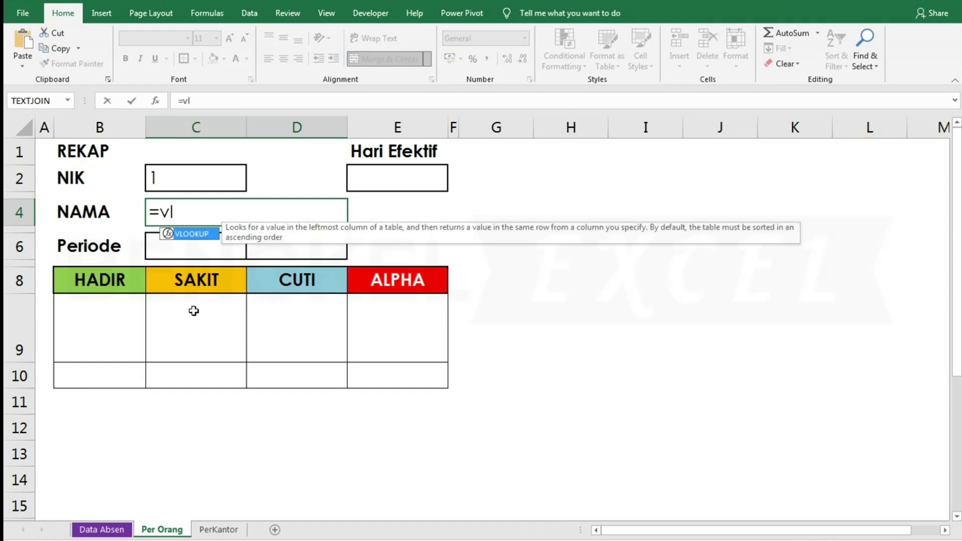
{"action": "key", "text": "Tab"}
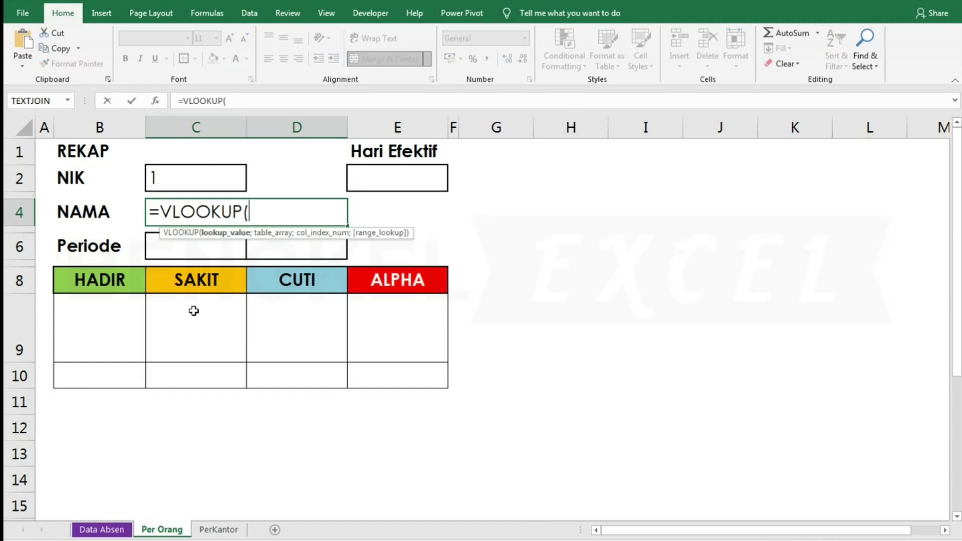
{"action": "left_click", "coordinate": [194, 179]}
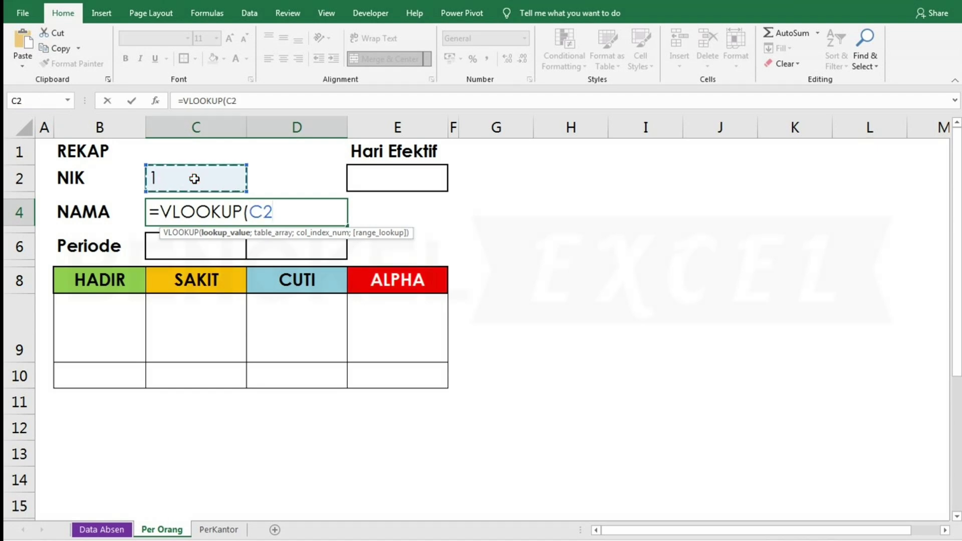
{"action": "type", "text": ";"}
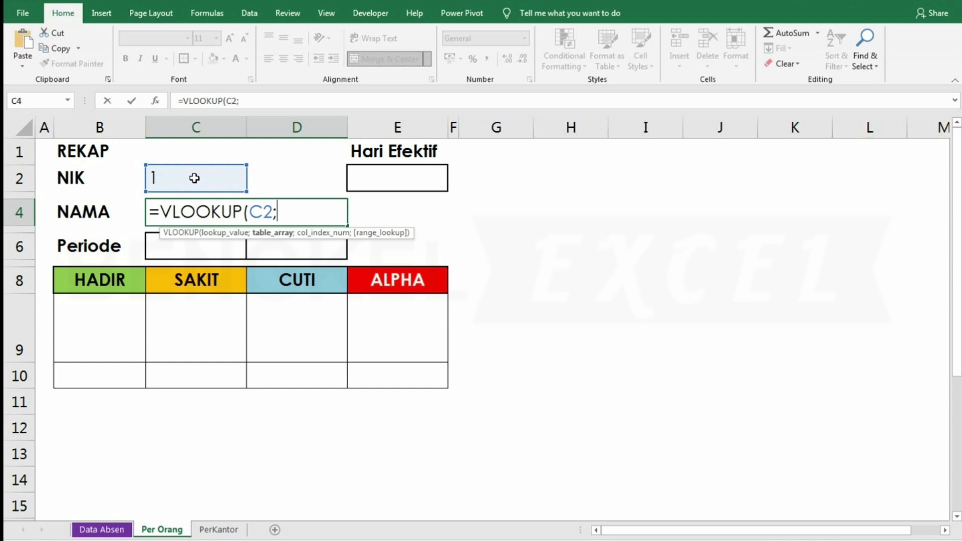
{"action": "type", "text": "da"}
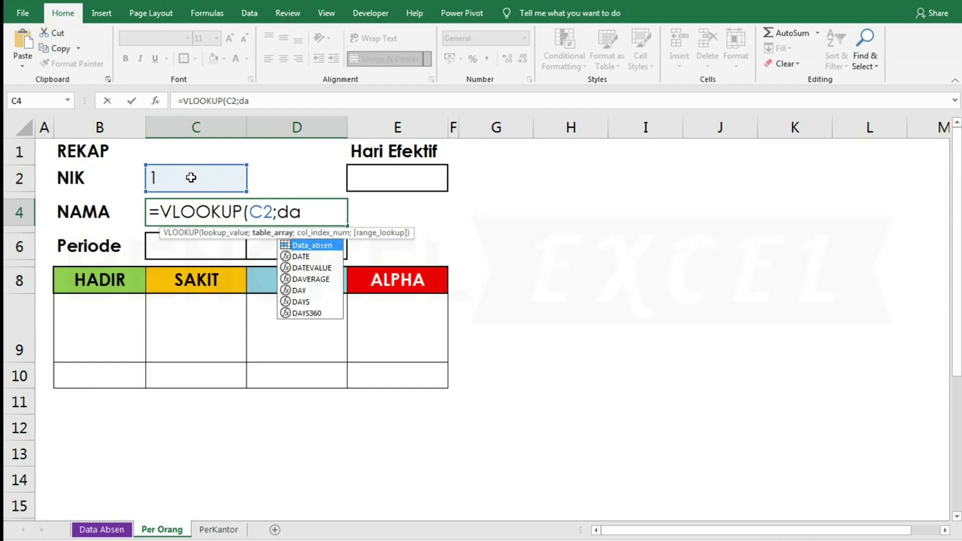
{"action": "double_click", "coordinate": [324, 247]}
{"action": "type", "text": ";"}
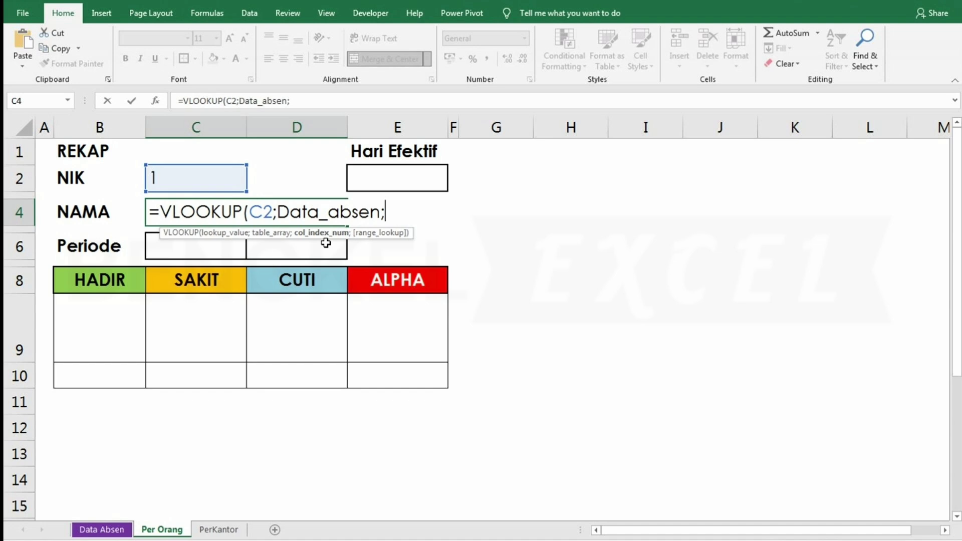
{"action": "type", "text": "2;false"}
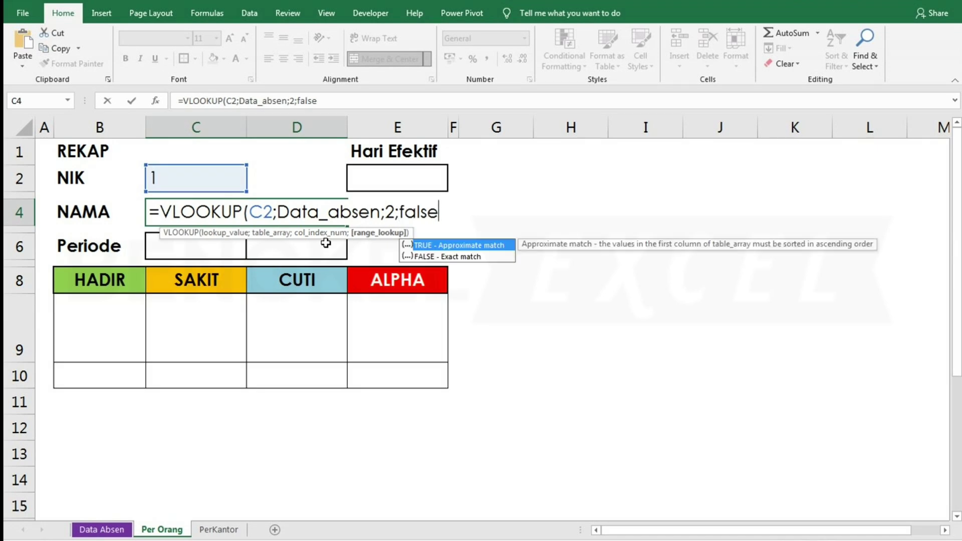
{"action": "key", "text": "Down"}
{"action": "key", "text": "Tab"}
{"action": "type", "text": ")"}
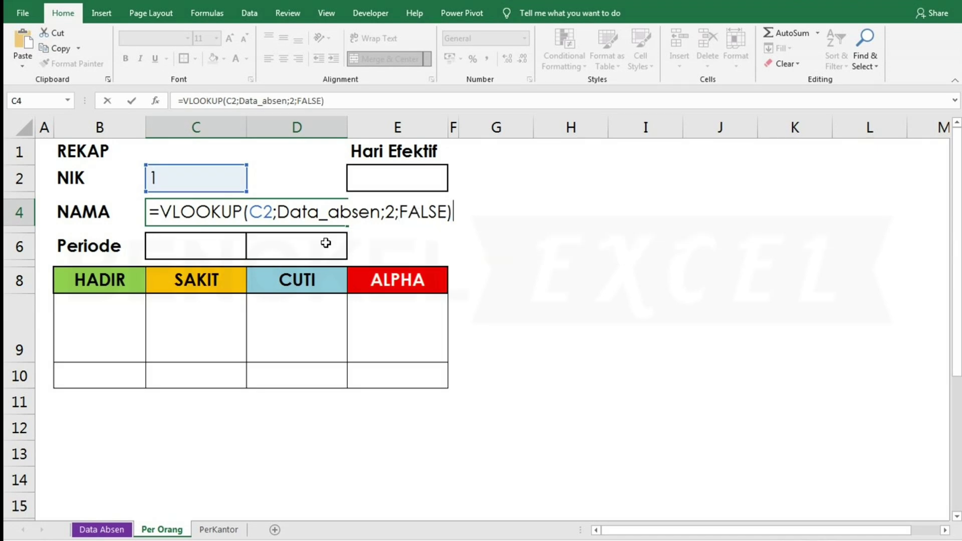
{"action": "key", "text": "Return"}
{"action": "left_click", "coordinate": [234, 215]}
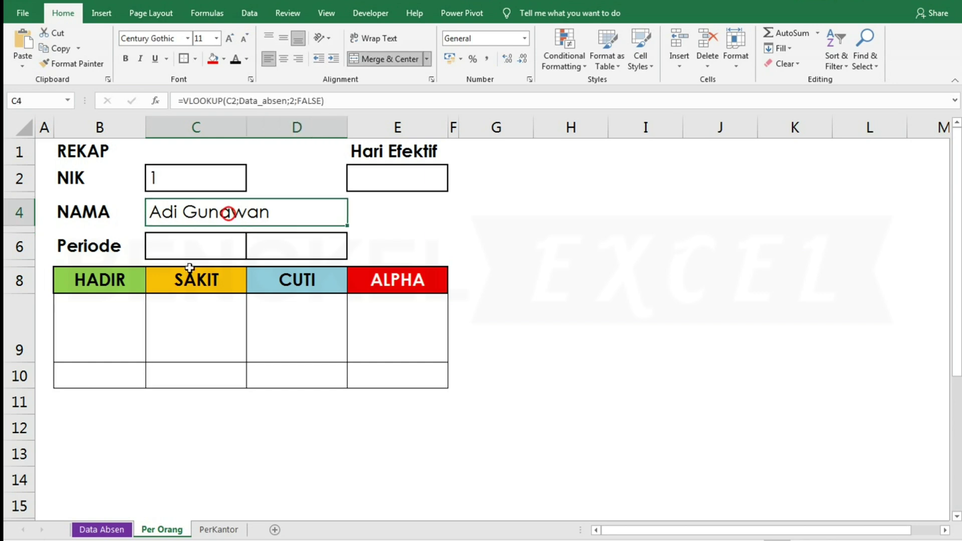
Enter the Periode on the Per Orang sheet as 01/08/2021 in C6 and 31/08/2021 in D6
{"action": "left_click", "coordinate": [118, 530]}
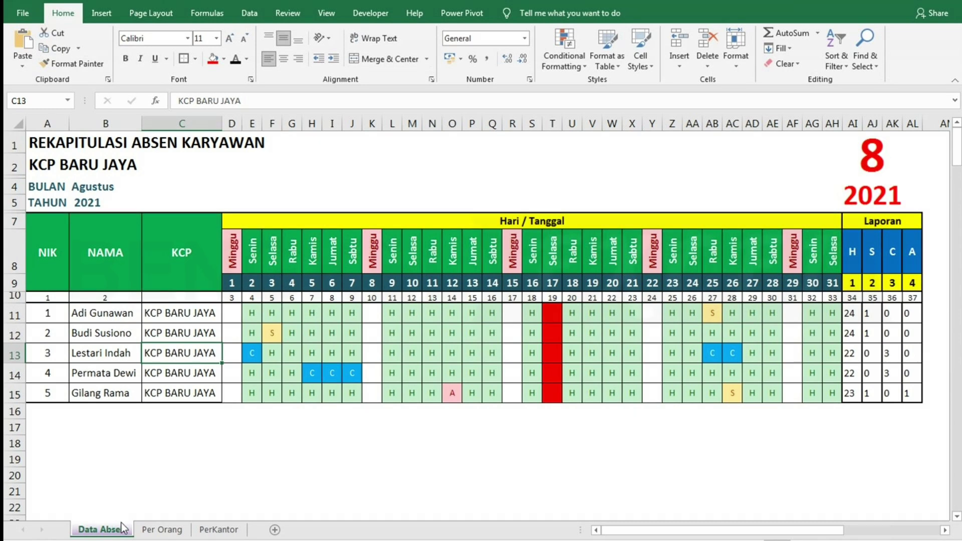
{"action": "key", "text": "ctrl+Page_Down"}
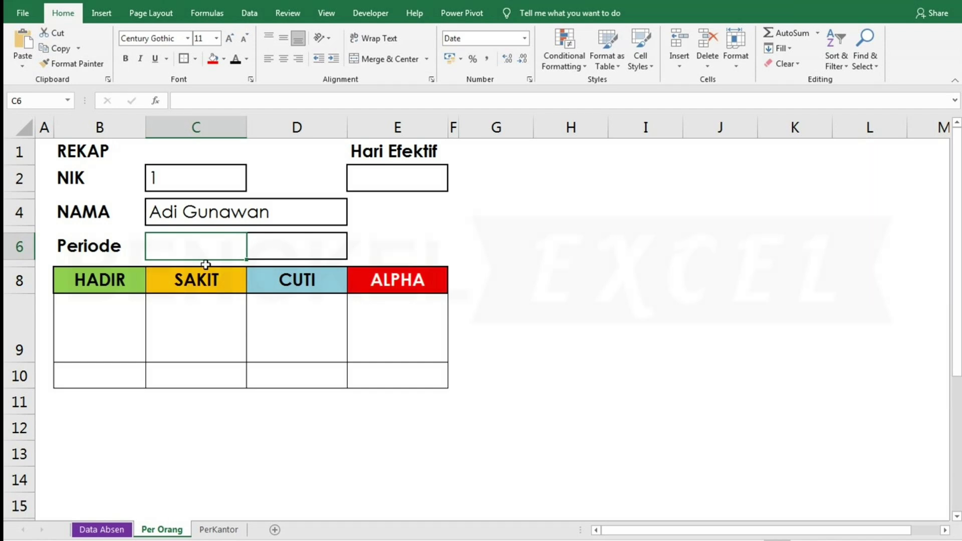
{"action": "type", "text": "01/"}
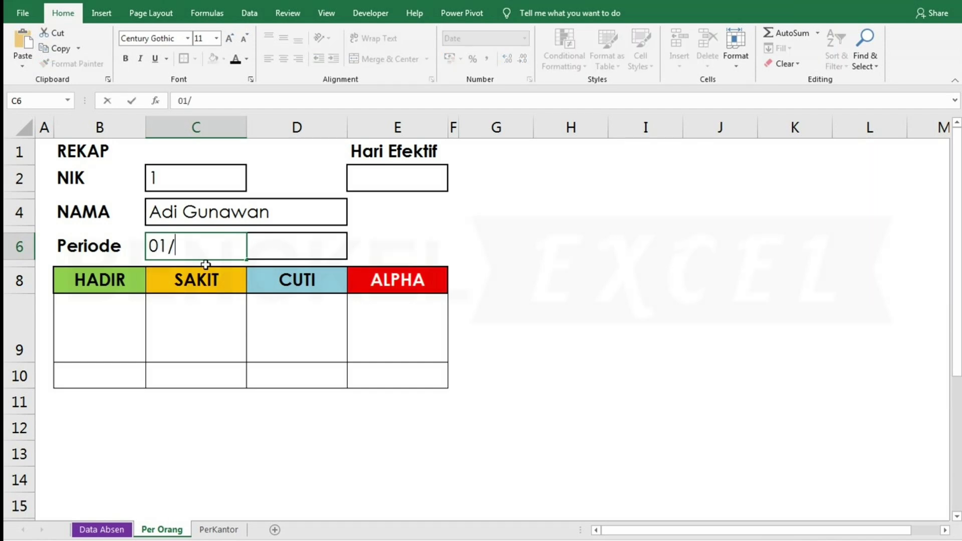
{"action": "type", "text": "8/2021"}
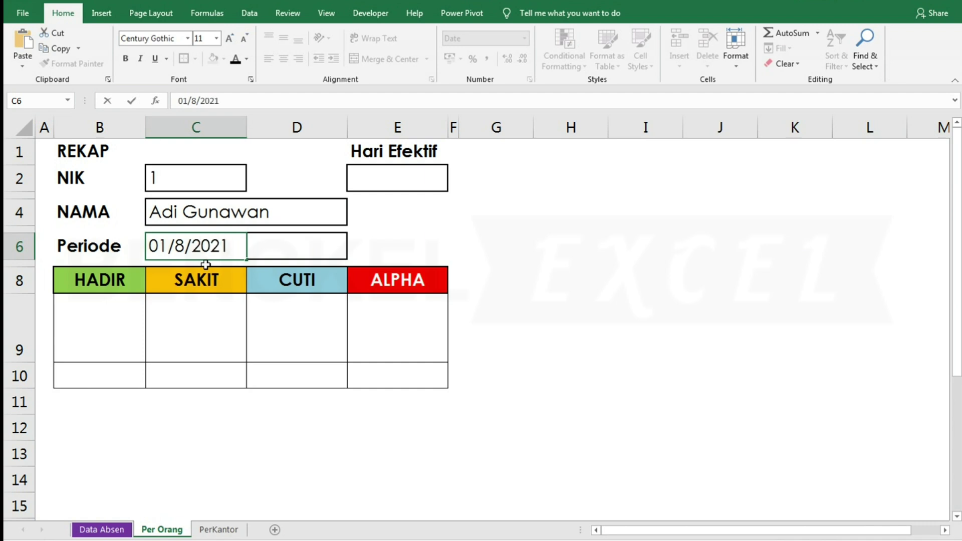
{"action": "key", "text": "Tab"}
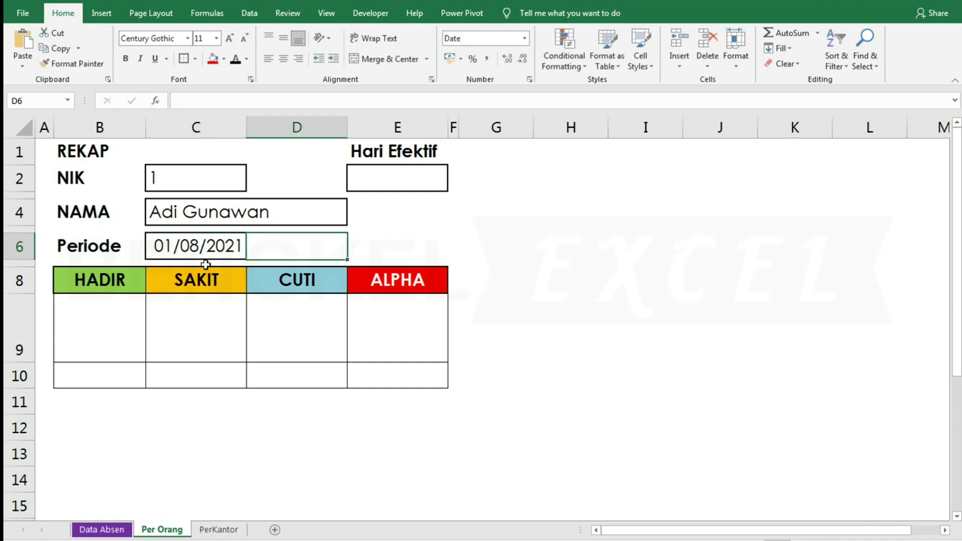
{"action": "type", "text": "31/"}
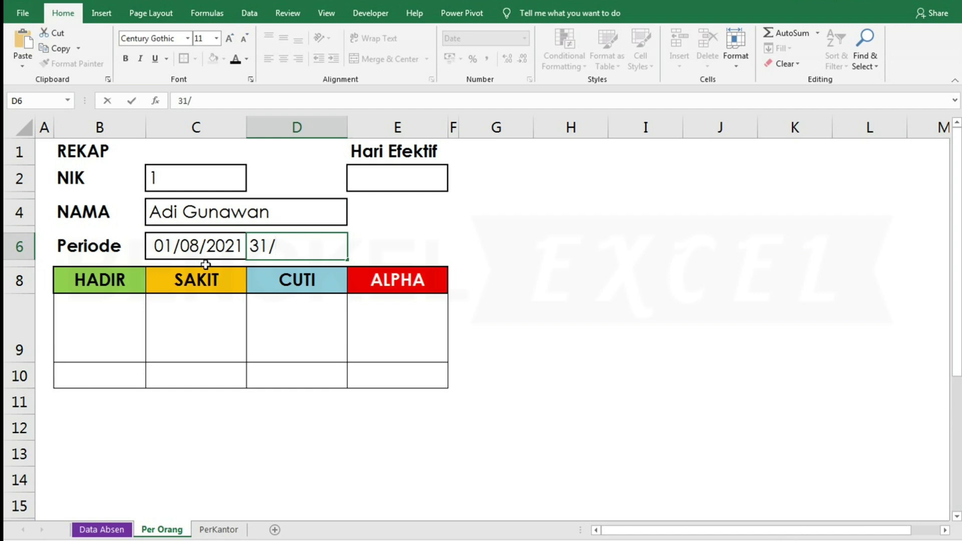
{"action": "type", "text": "08/2"}
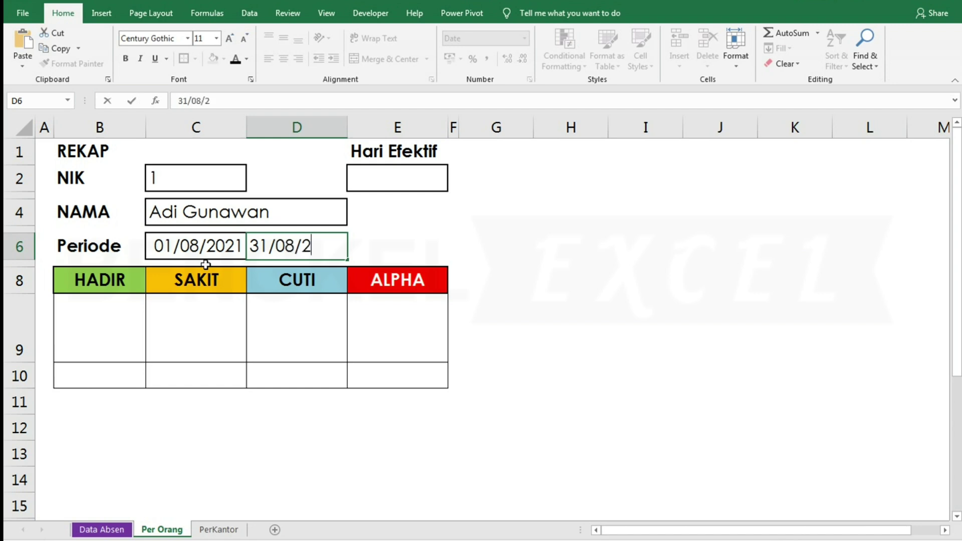
{"action": "type", "text": "021"}
{"action": "key", "text": "Return"}
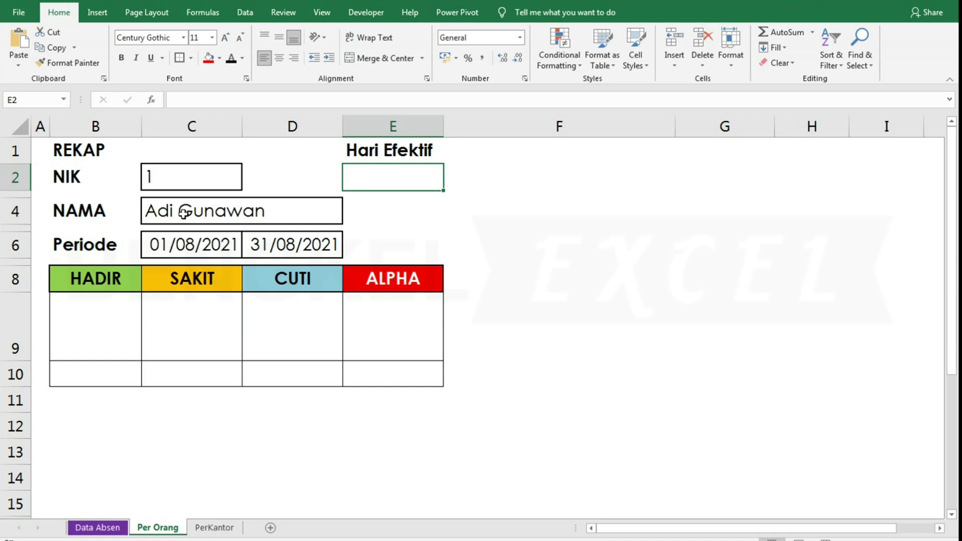
Review the Periode and Hari Efektif cells, and examine the red day 17 column on the Data Absen sheet
{"action": "left_click", "coordinate": [183, 242]}
{"action": "left_click", "coordinate": [270, 239]}
{"action": "left_click", "coordinate": [392, 170]}
{"action": "left_click", "coordinate": [114, 527]}
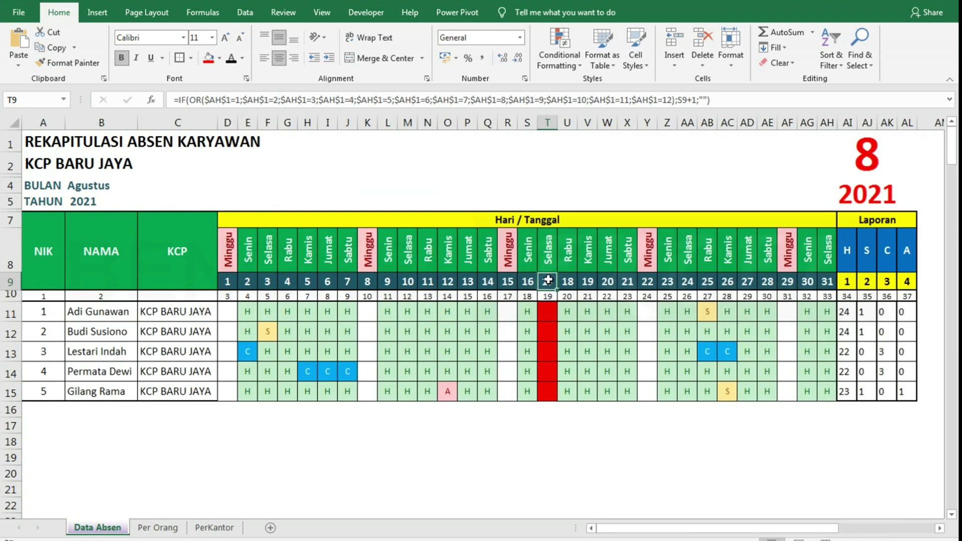
{"action": "left_click_drag", "start_coordinate": [547, 250], "coordinate": [540, 400]}
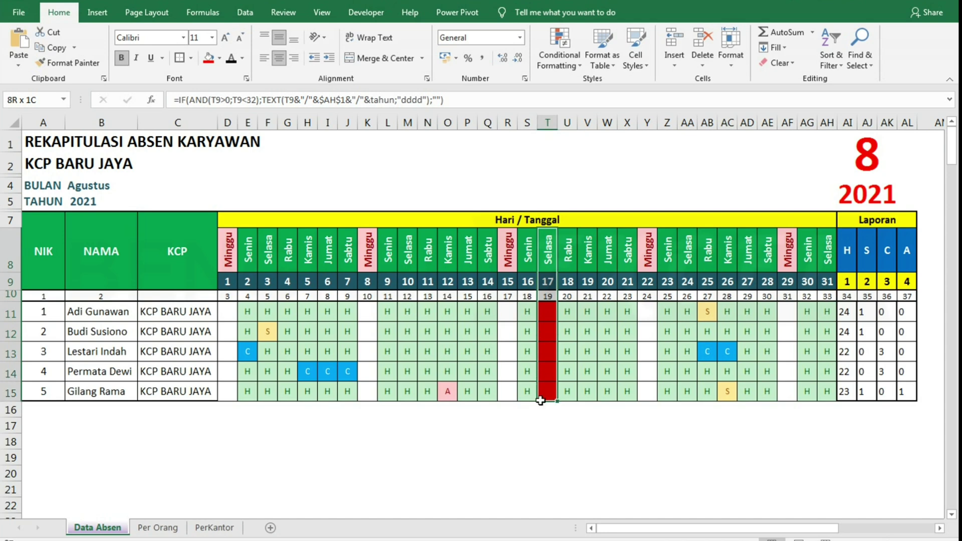
{"action": "left_click", "coordinate": [547, 314]}
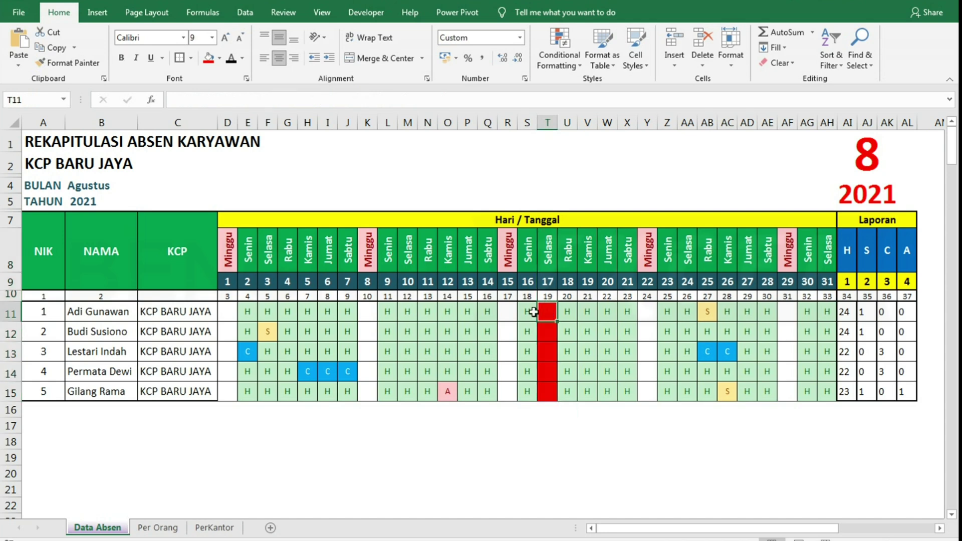
Add a Libur Nasional heading in G1 of the Per Orang sheet with the holiday date 17/08/2021 in G2
{"action": "left_click", "coordinate": [158, 528]}
{"action": "left_click", "coordinate": [705, 153]}
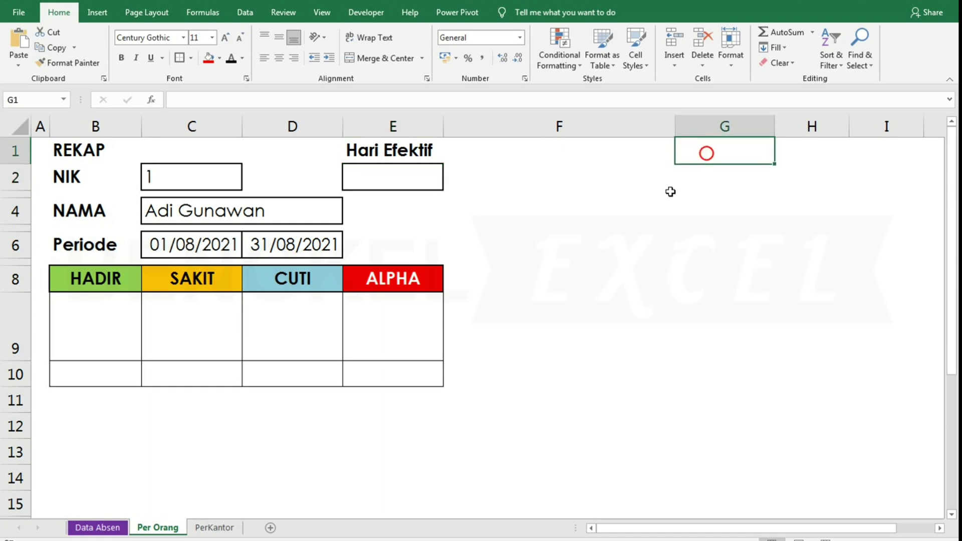
{"action": "type", "text": "L"}
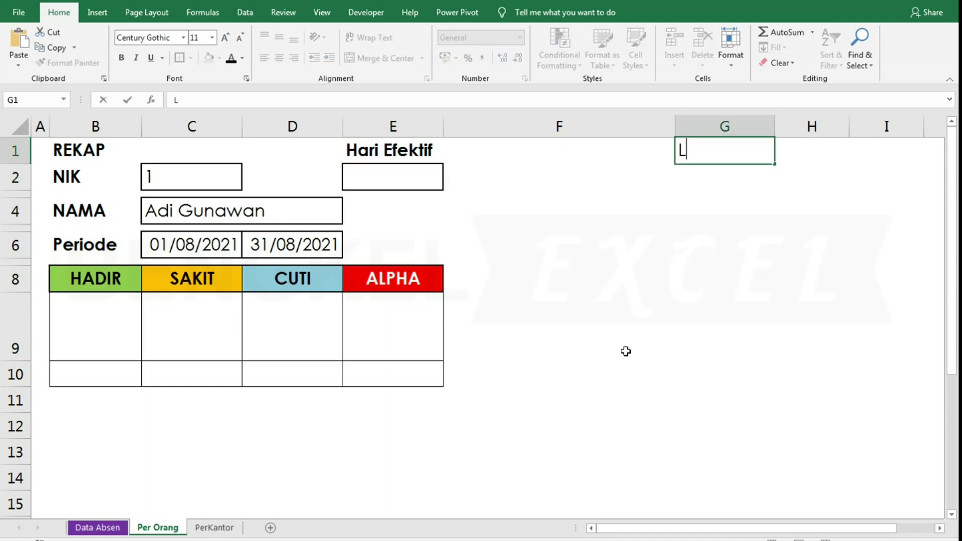
{"action": "type", "text": "ibur Nasional"}
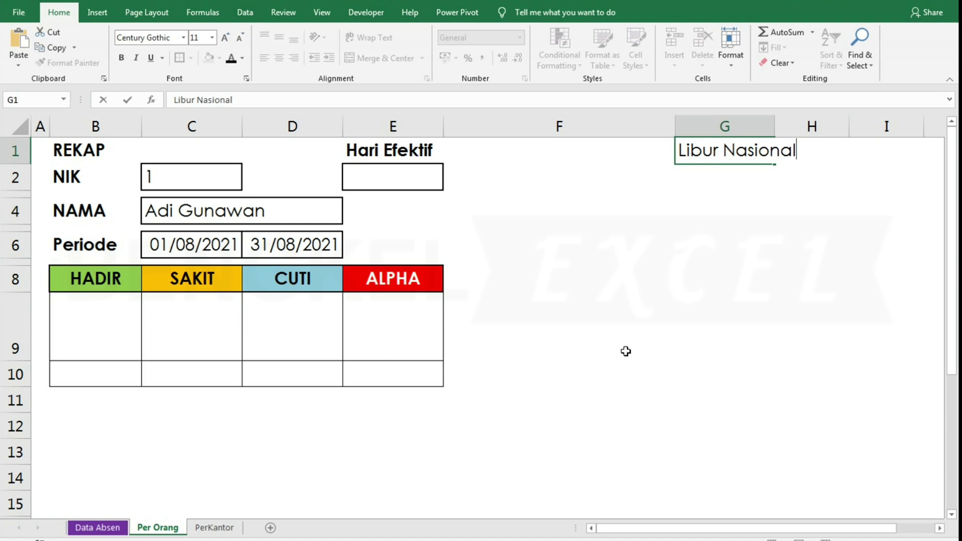
{"action": "key", "text": "Return"}
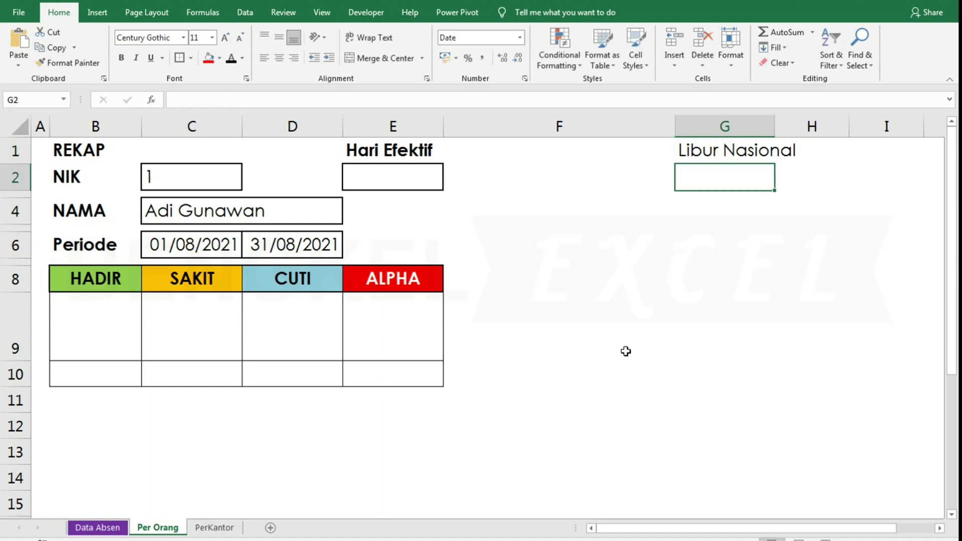
{"action": "type", "text": "17/"}
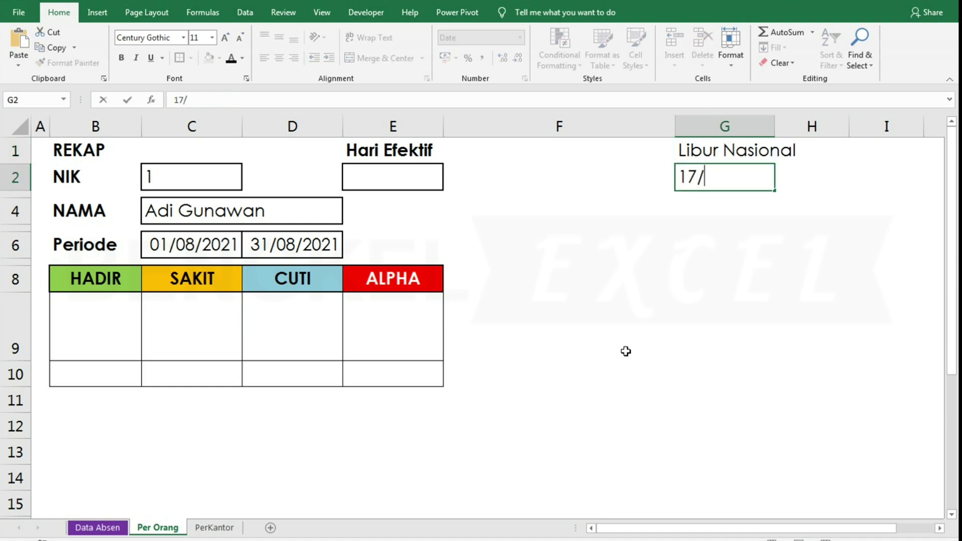
{"action": "type", "text": "08/2021"}
{"action": "key", "text": "Return"}
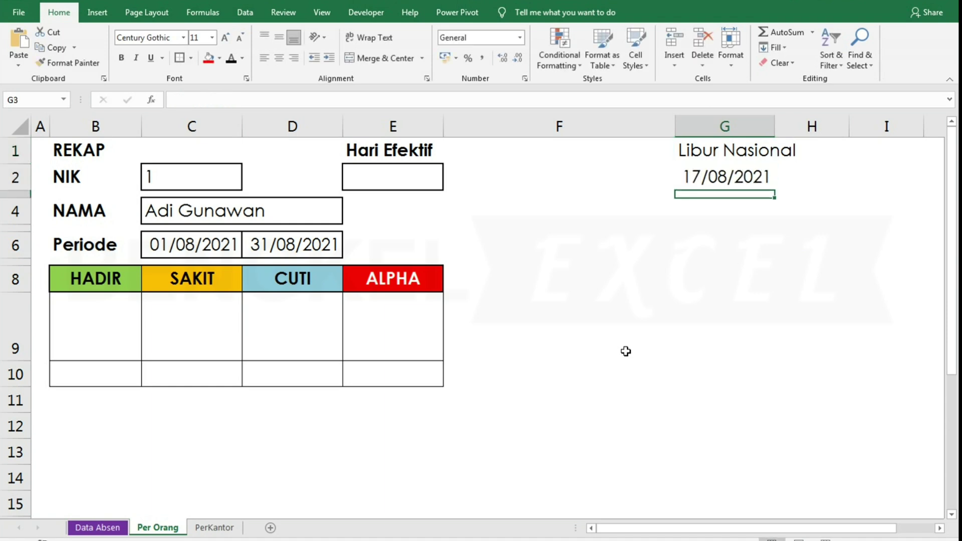
Start a NETWORKDAYS.INTL formula in the Hari Efektif cell E2, using C6 as the start date and D6 as the end date
{"action": "left_click", "coordinate": [395, 181]}
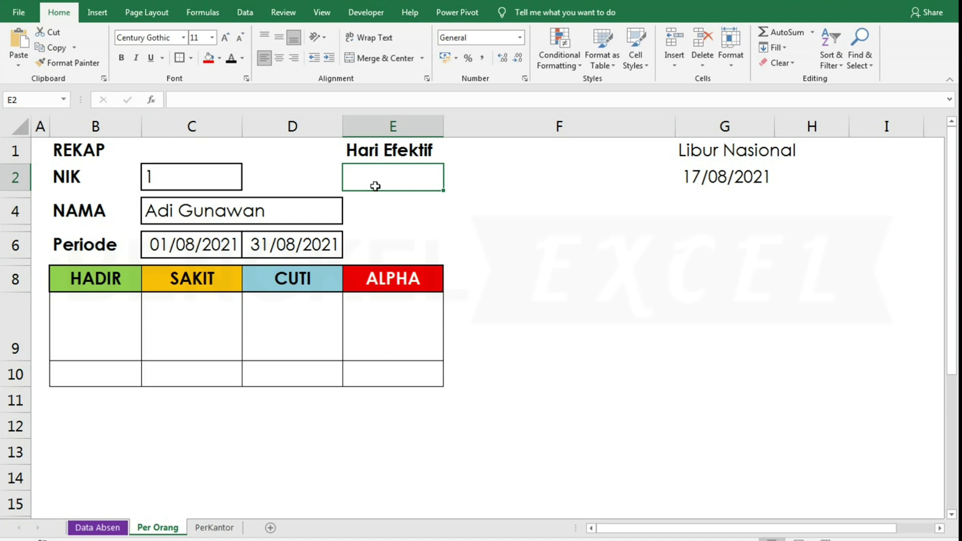
{"action": "type", "text": "=ne"}
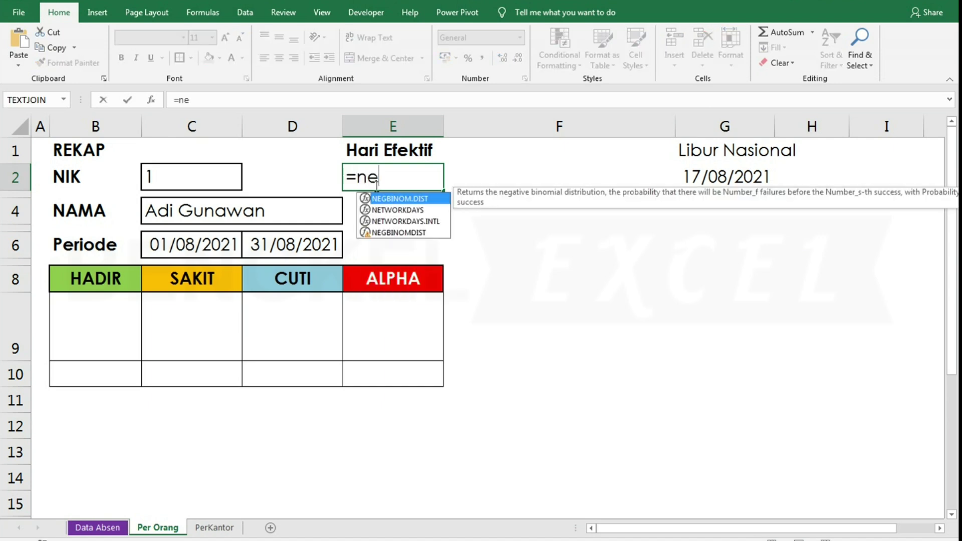
{"action": "key", "text": "Down"}
{"action": "key", "text": "Down"}
{"action": "key", "text": "Tab"}
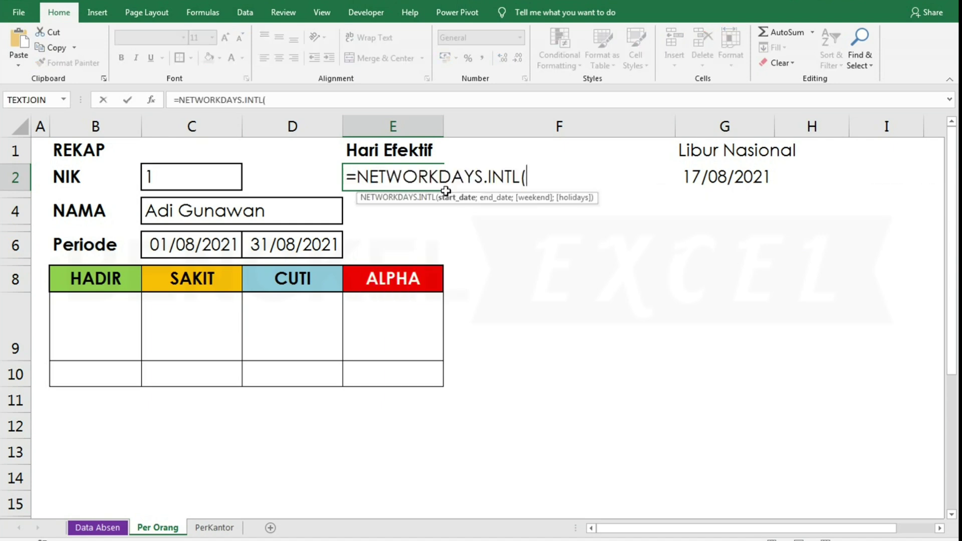
{"action": "left_click", "coordinate": [205, 243]}
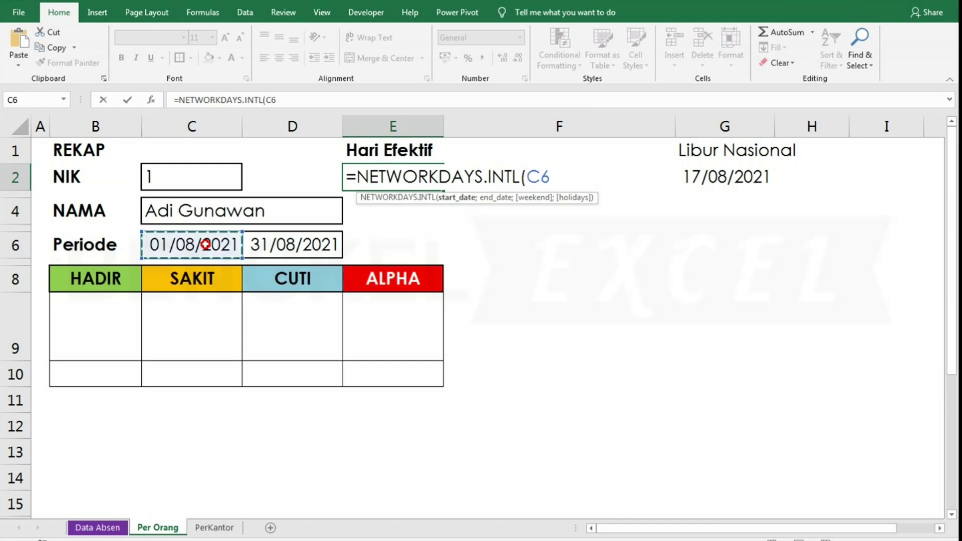
{"action": "type", "text": ";"}
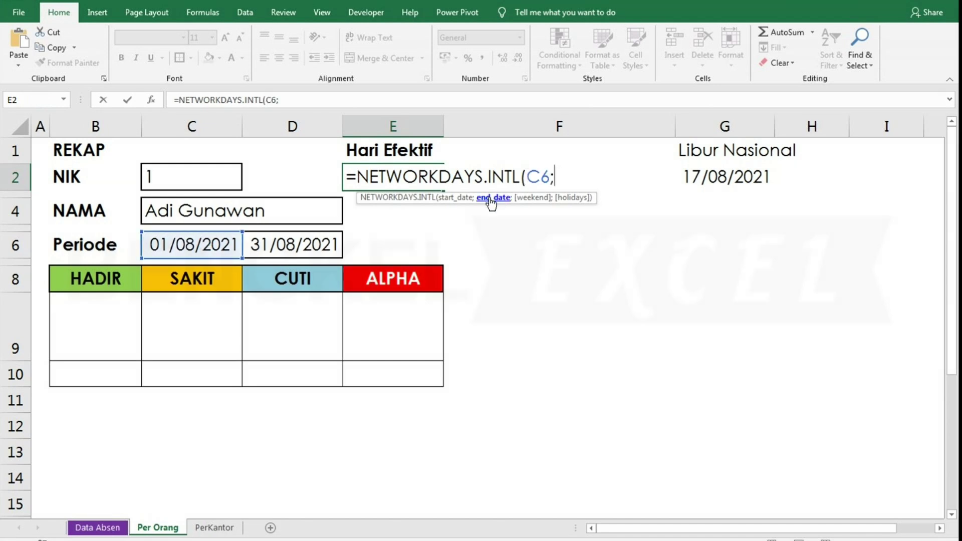
{"action": "left_click", "coordinate": [314, 244]}
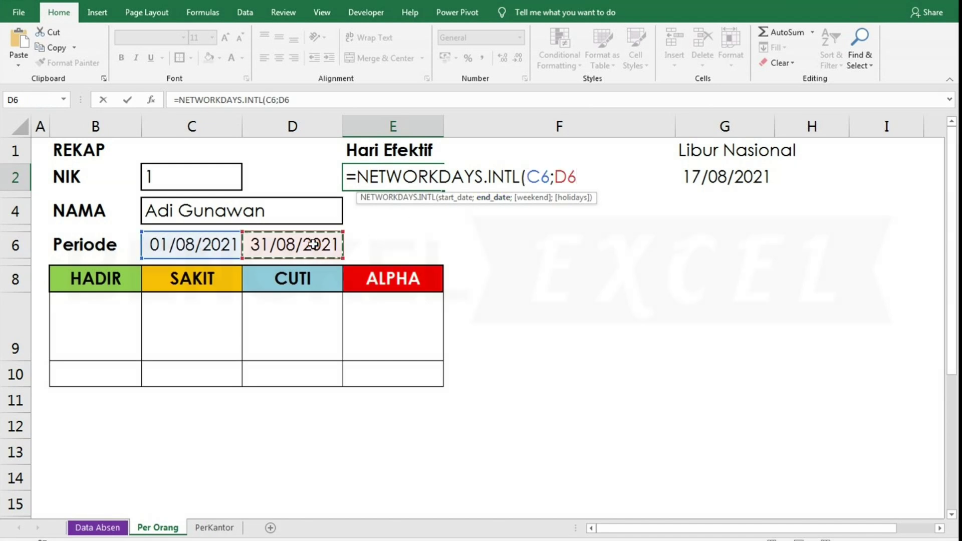
{"action": "type", "text": ";D6"}
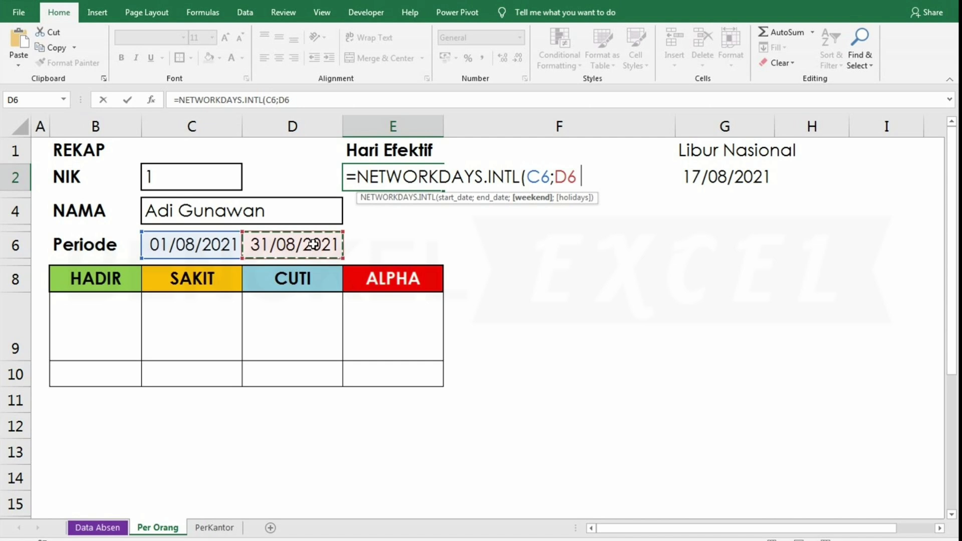
Complete the Hari Efektif formula with weekend option 11 (Sunday only) and G2 as the holiday
{"action": "type", "text": ";"}
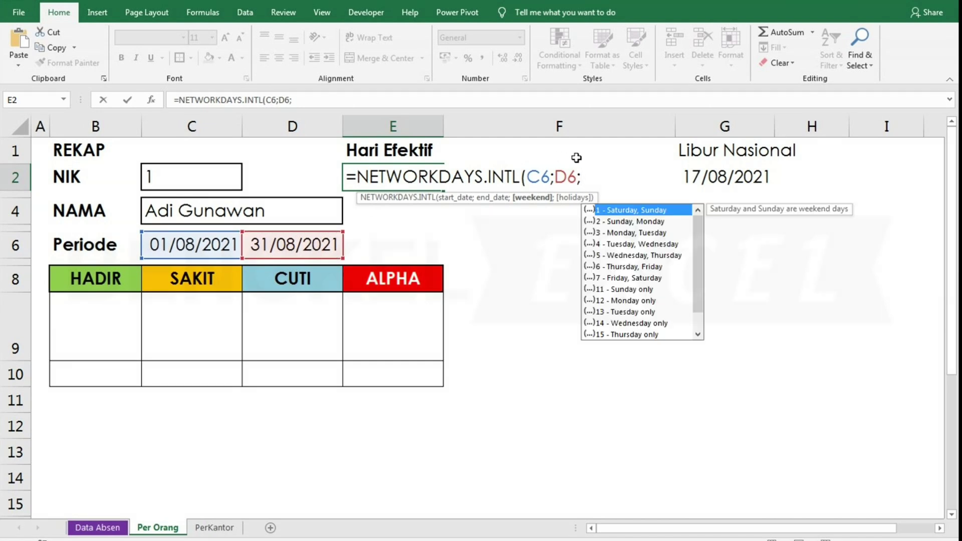
{"action": "left_click", "coordinate": [621, 289]}
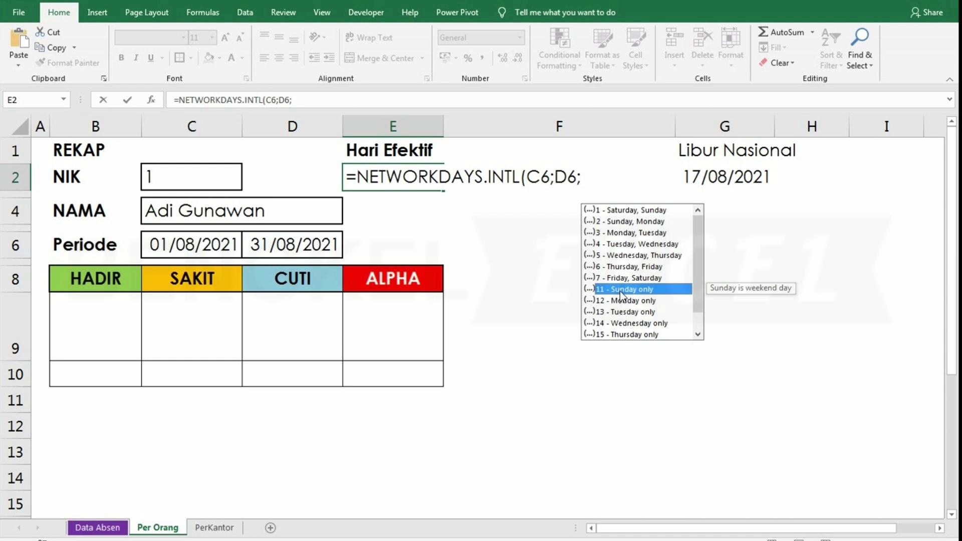
{"action": "double_click", "coordinate": [621, 290]}
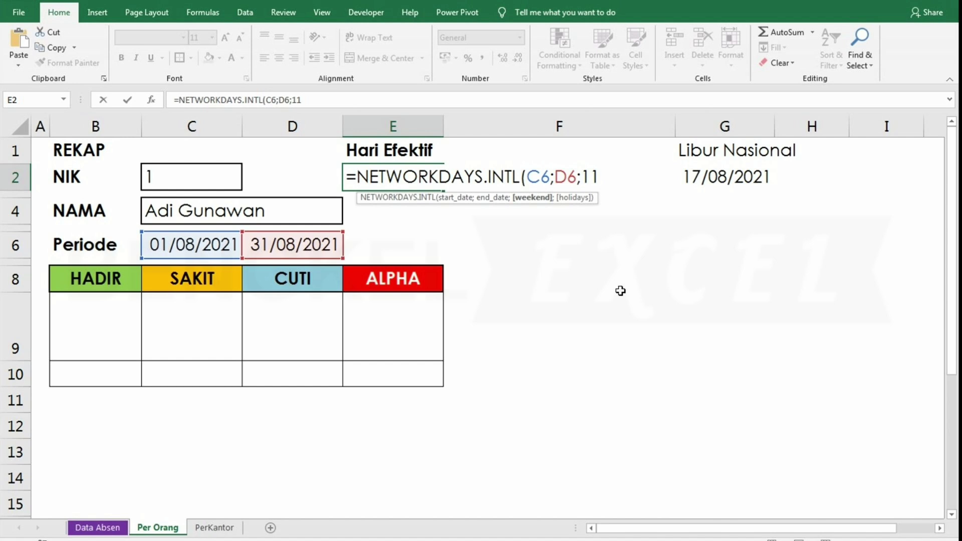
{"action": "type", "text": ";"}
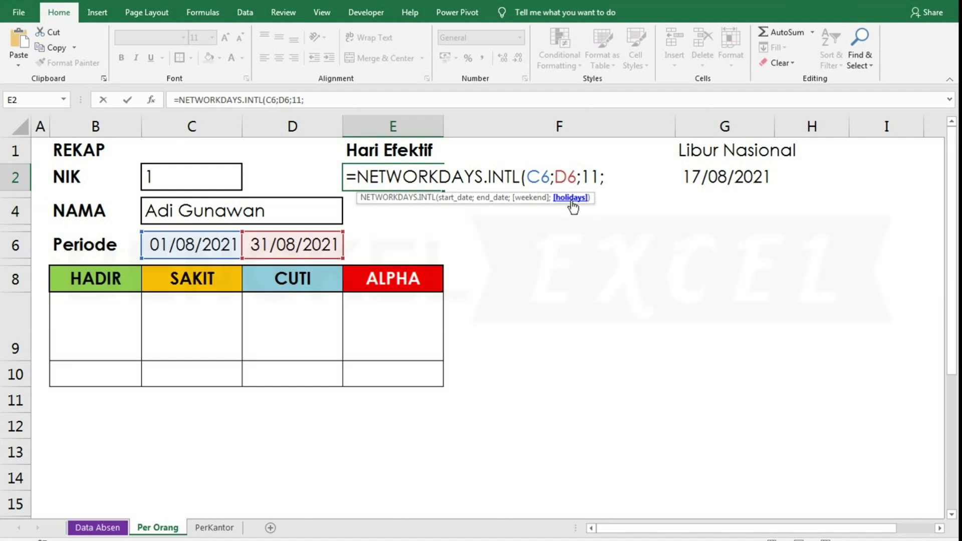
{"action": "left_click", "coordinate": [705, 179]}
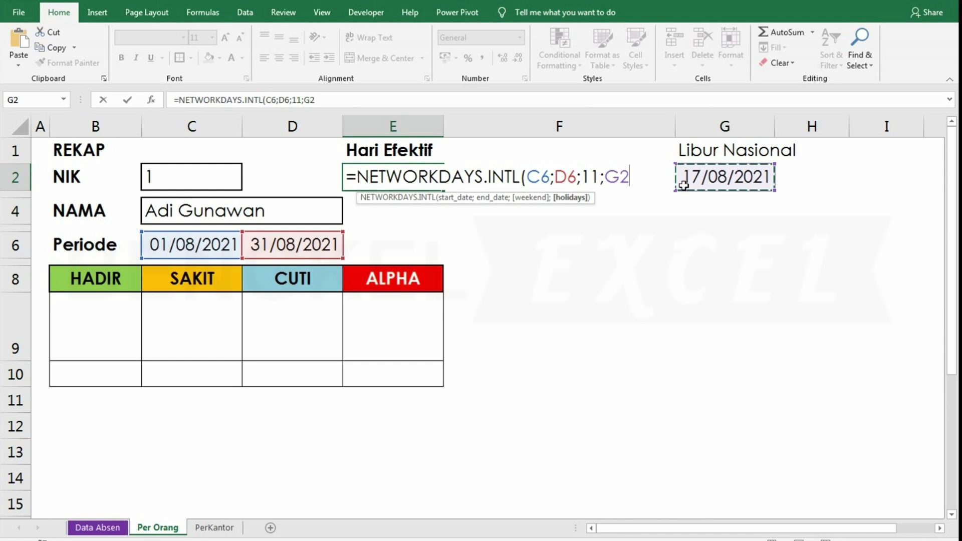
{"action": "type", "text": ")"}
{"action": "key", "text": "Return"}
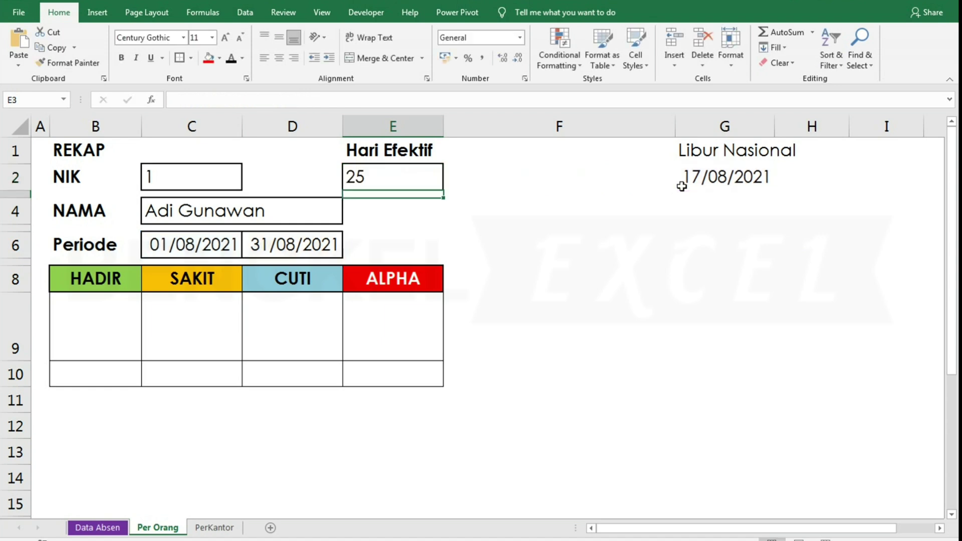
Review the Hari Efektif formula in E2 against the Periode dates in C6 and D6
{"action": "left_click", "coordinate": [355, 183]}
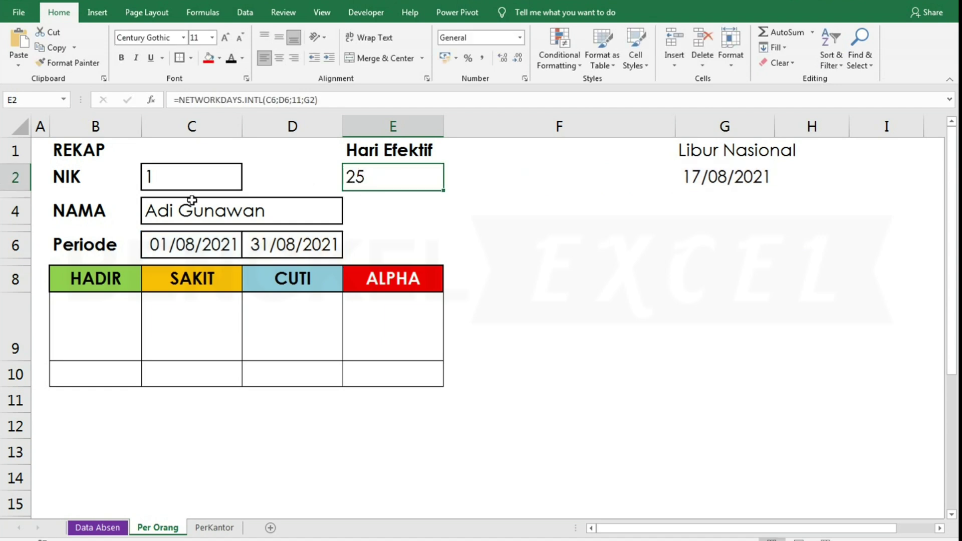
{"action": "left_click", "coordinate": [152, 240]}
{"action": "left_click", "coordinate": [263, 245]}
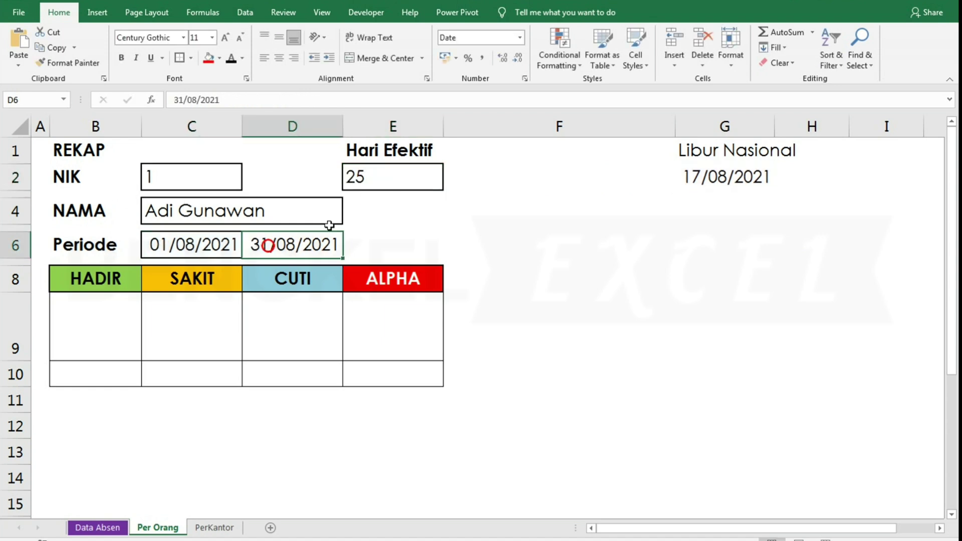
{"action": "left_click", "coordinate": [368, 181]}
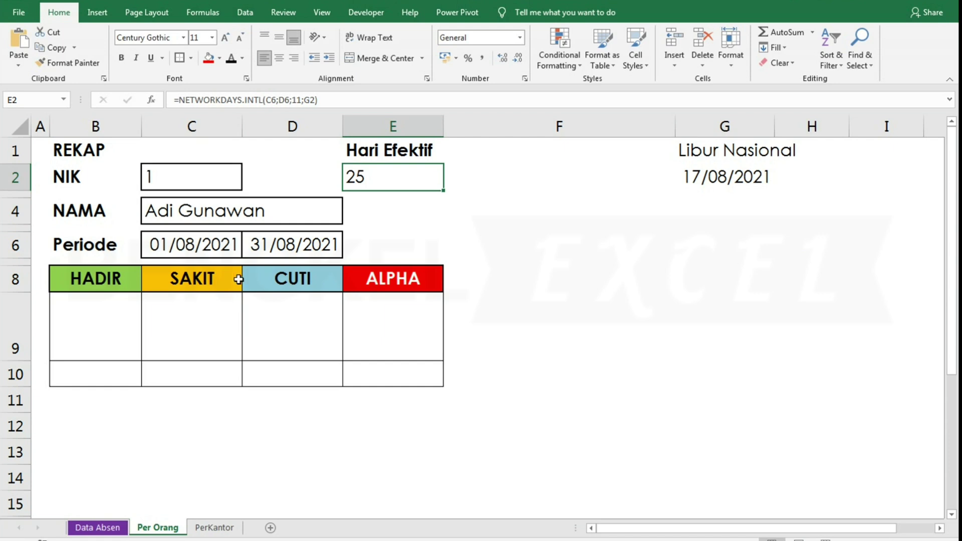
Examine the Laporan columns for NIK 1 and the column index numbers in row 10 of the Data Absen sheet
{"action": "left_click", "coordinate": [115, 320]}
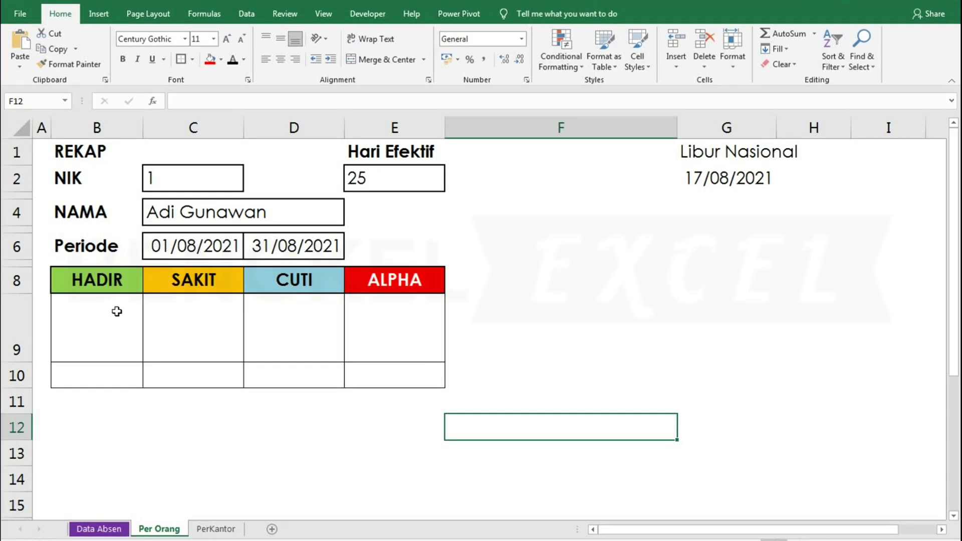
{"action": "left_click", "coordinate": [115, 307]}
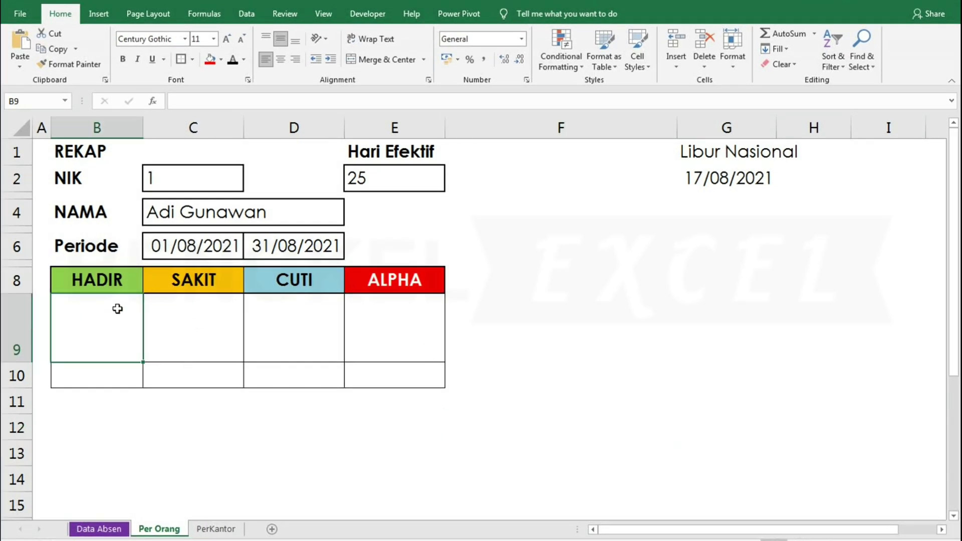
{"action": "left_click", "coordinate": [108, 526]}
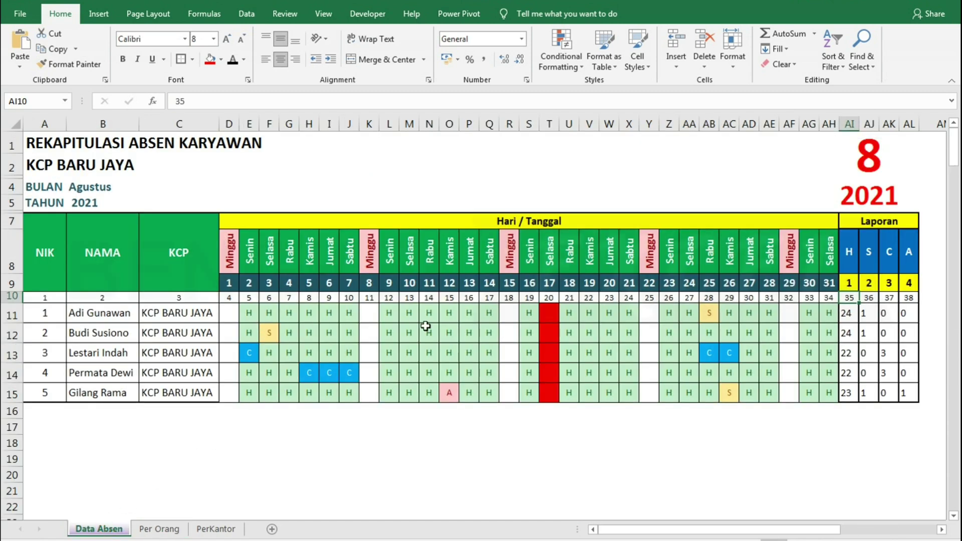
{"action": "left_click", "coordinate": [847, 314]}
{"action": "key", "text": "Right"}
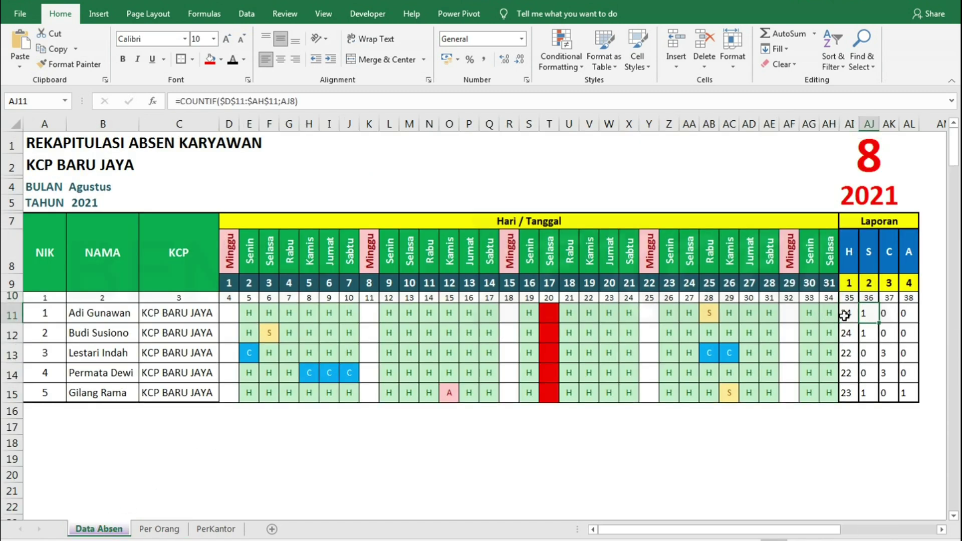
{"action": "left_click", "coordinate": [52, 311]}
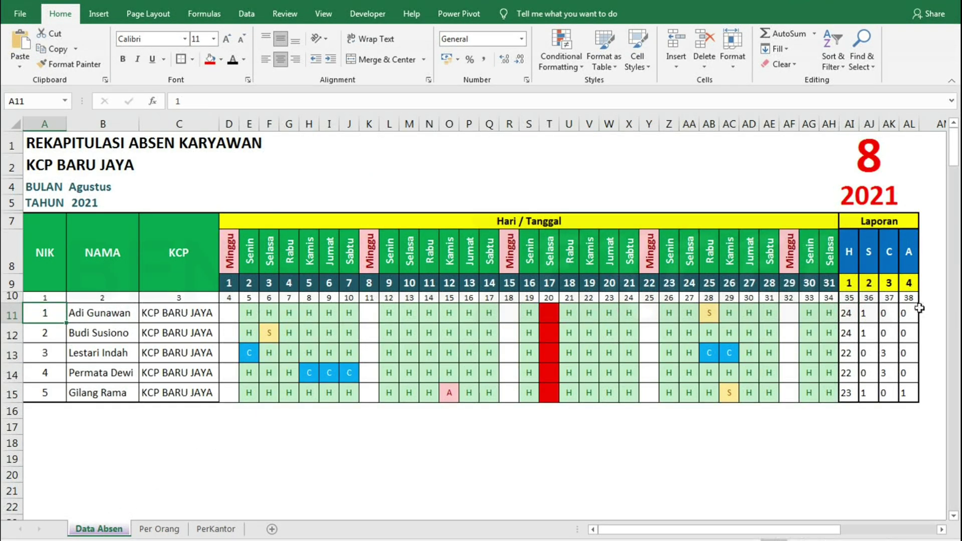
{"action": "left_click", "coordinate": [849, 298]}
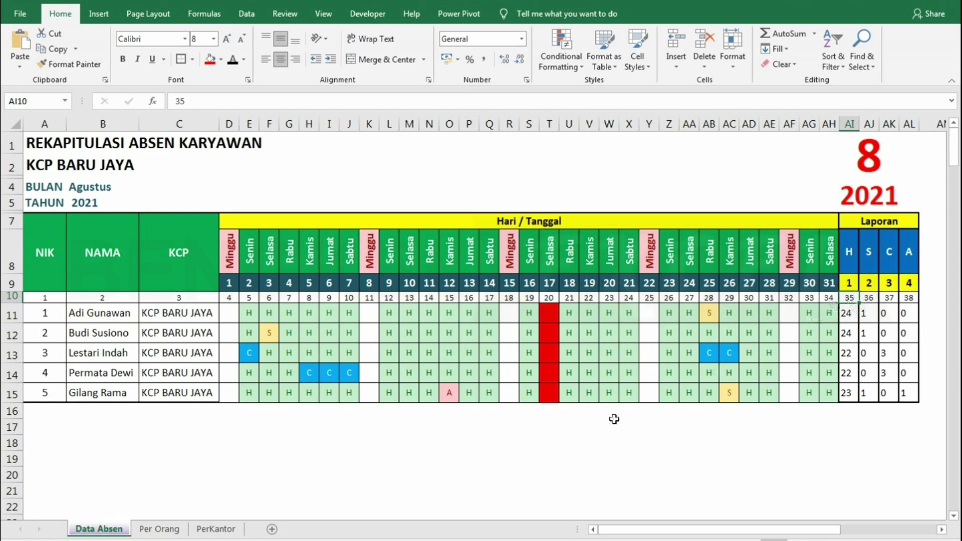
{"action": "left_click", "coordinate": [159, 531]}
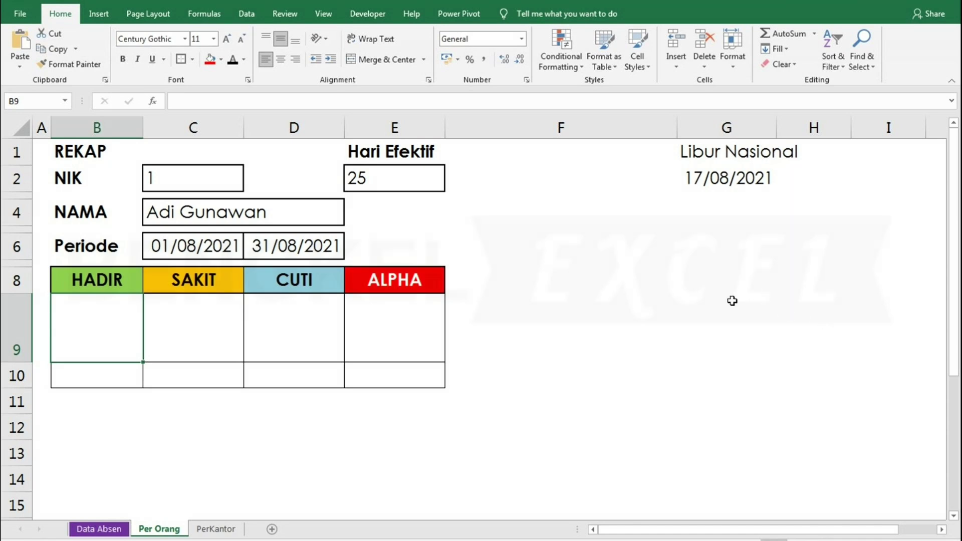
Look up the HADIR count in B9 of the Per Orang sheet with =VLOOKUP(C2;Data_absen;35;FALSE)
{"action": "type", "text": "=vl"}
{"action": "key", "text": "Tab"}
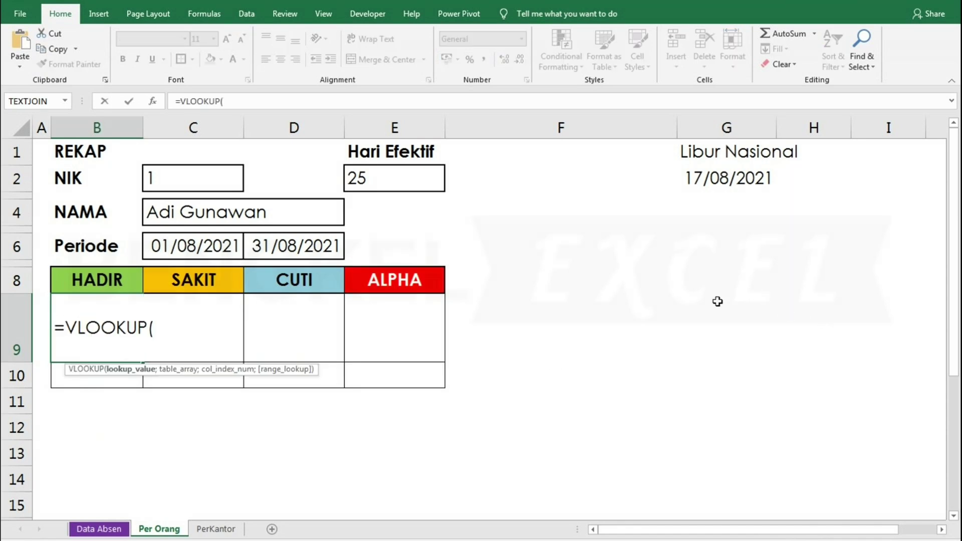
{"action": "left_click", "coordinate": [185, 179]}
{"action": "type", "text": ";"}
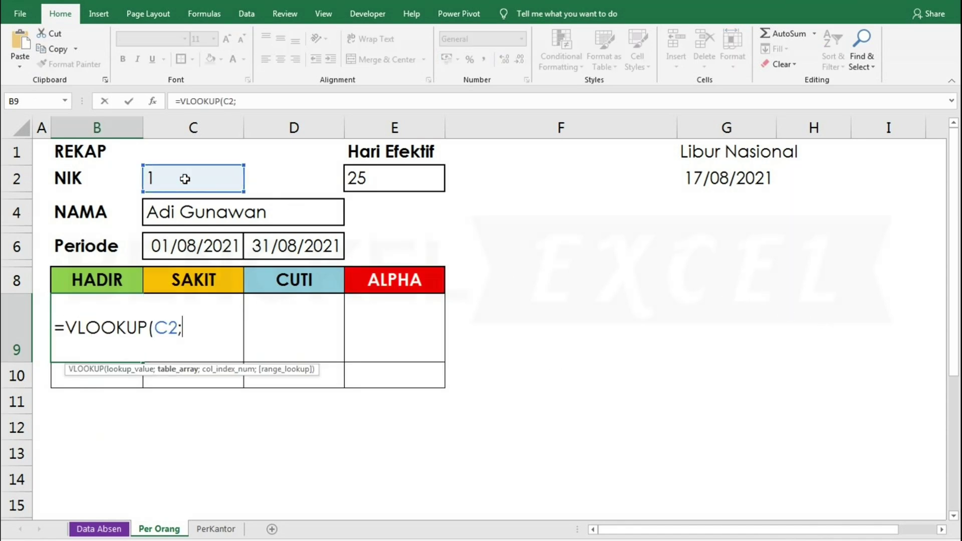
{"action": "type", "text": "da"}
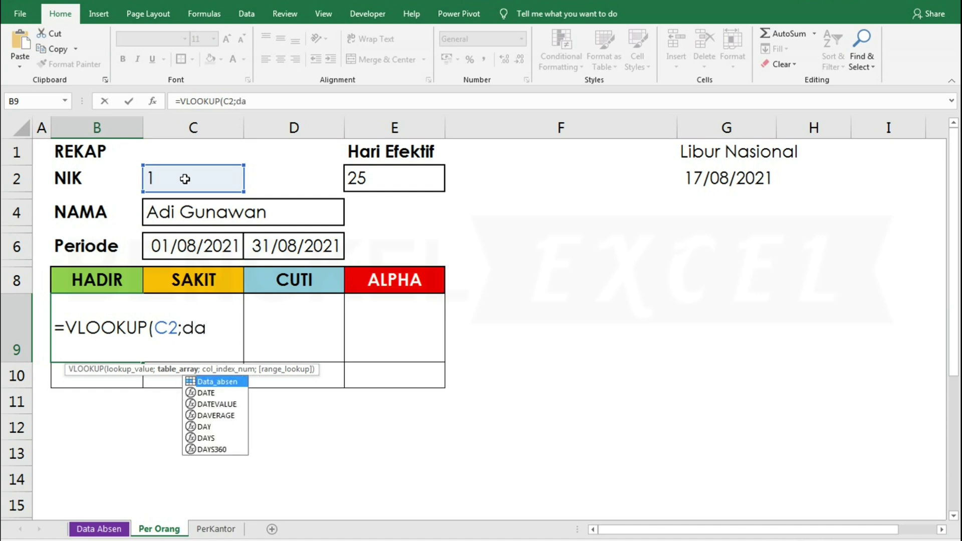
{"action": "double_click", "coordinate": [214, 382]}
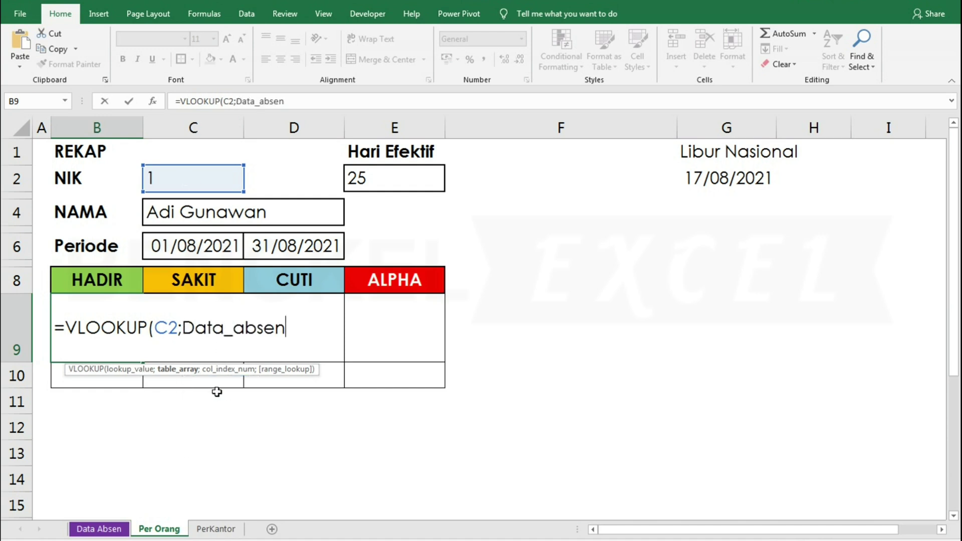
{"action": "type", "text": ";35"}
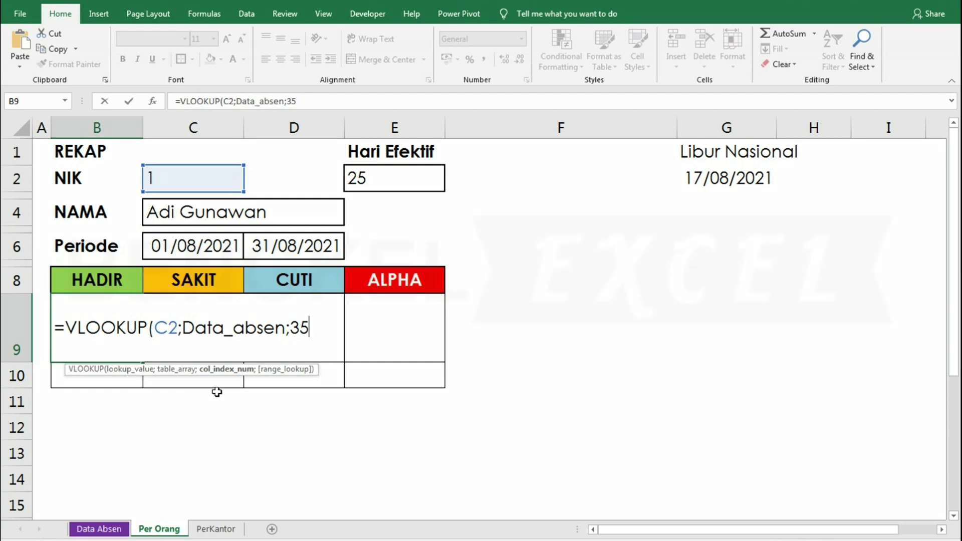
{"action": "type", "text": ";fa"}
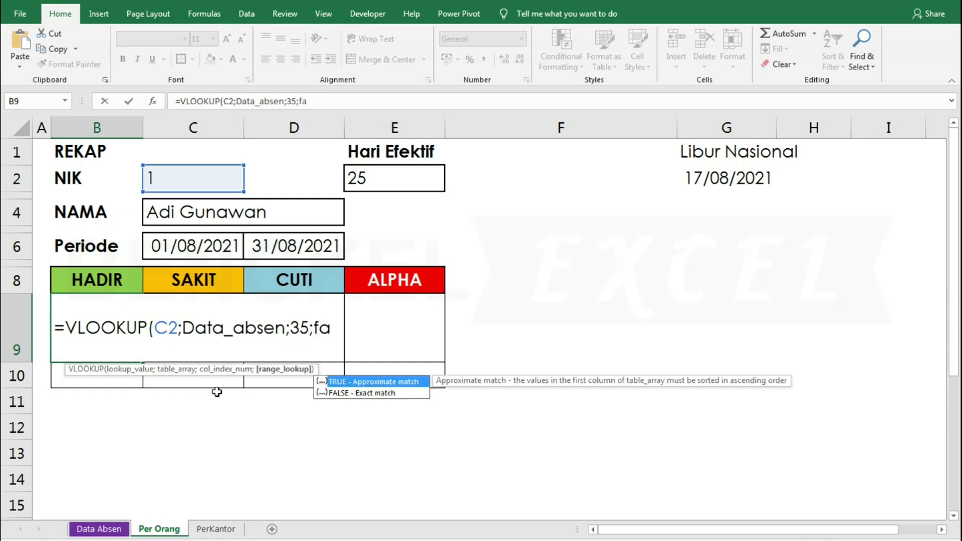
{"action": "type", "text": "lse)"}
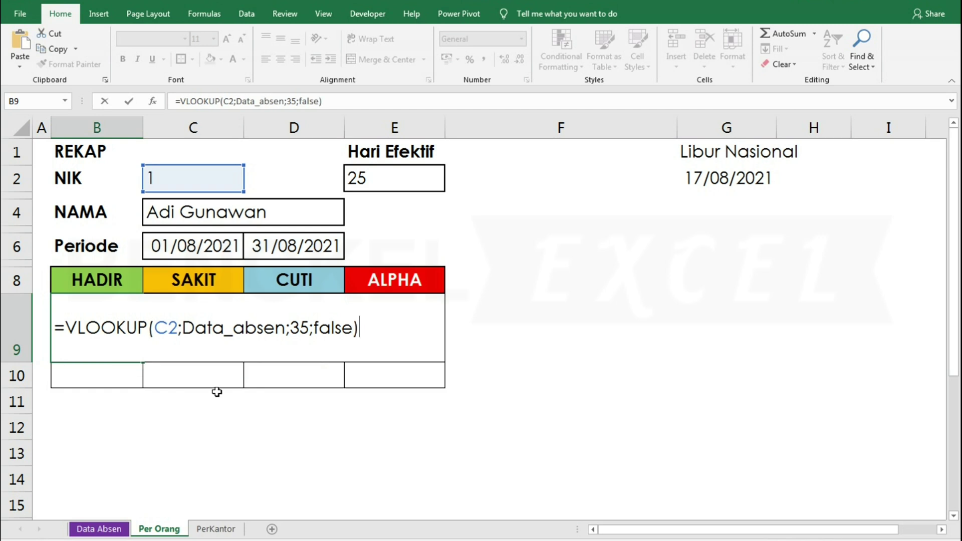
{"action": "key", "text": "Return"}
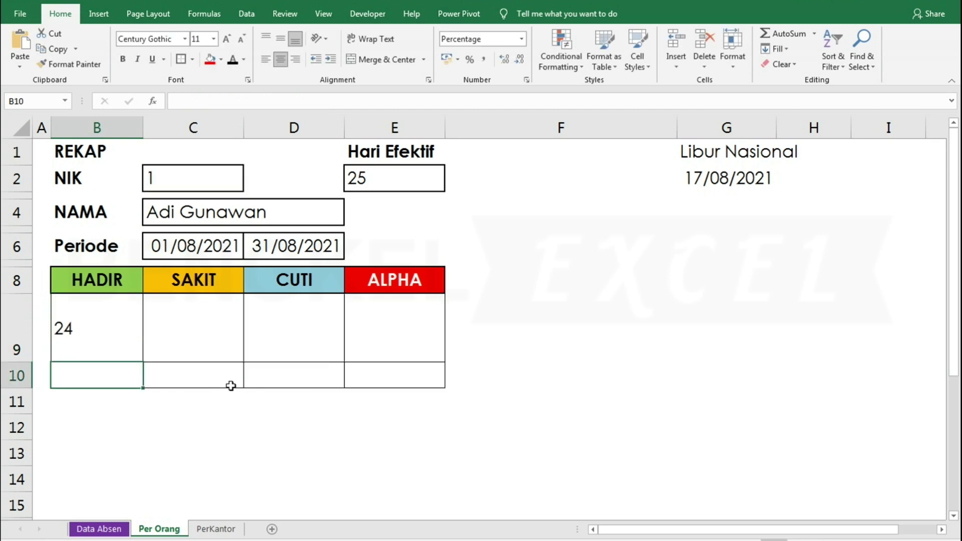
{"action": "left_click", "coordinate": [110, 329]}
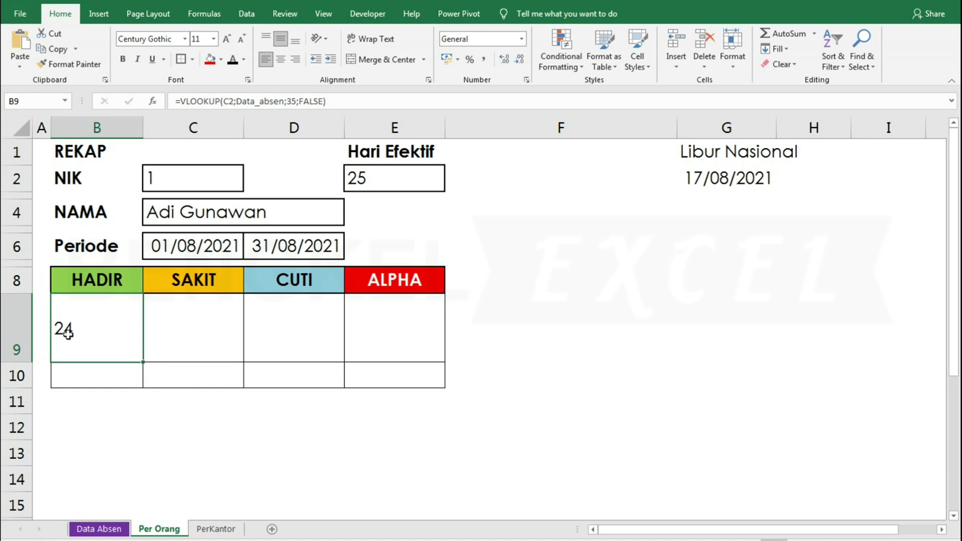
Look up the SAKIT count in C9 with =VLOOKUP($C$2;Data_absen;36;FALSE)
{"action": "left_click", "coordinate": [192, 340]}
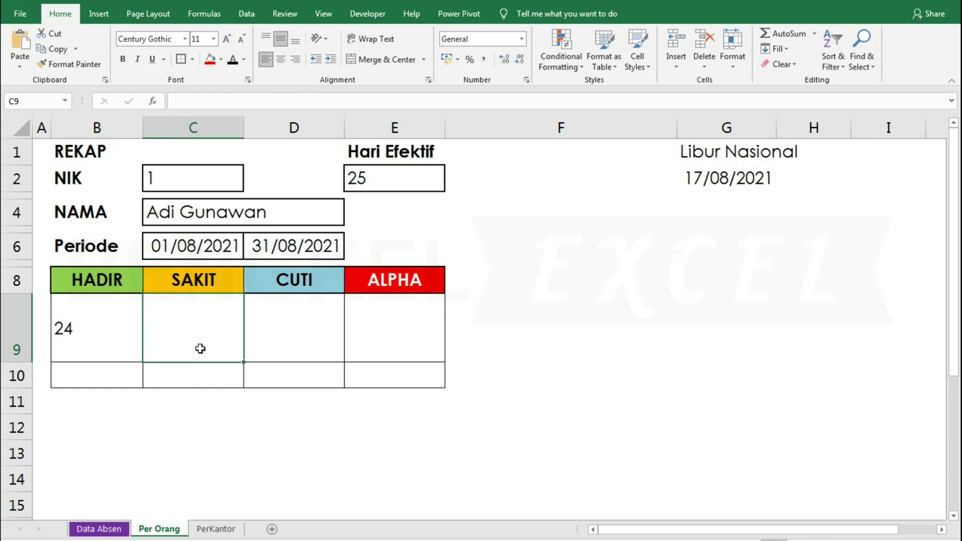
{"action": "type", "text": "="}
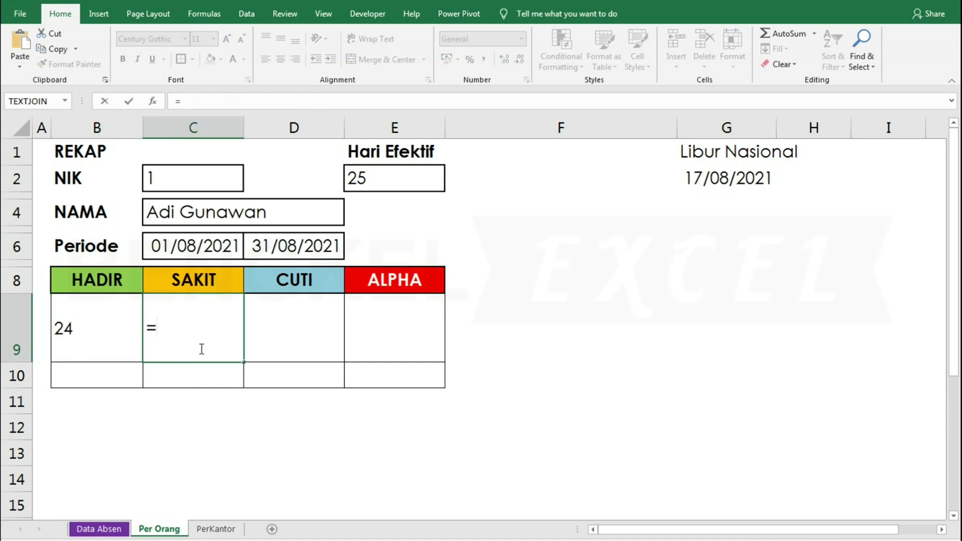
{"action": "type", "text": "v"}
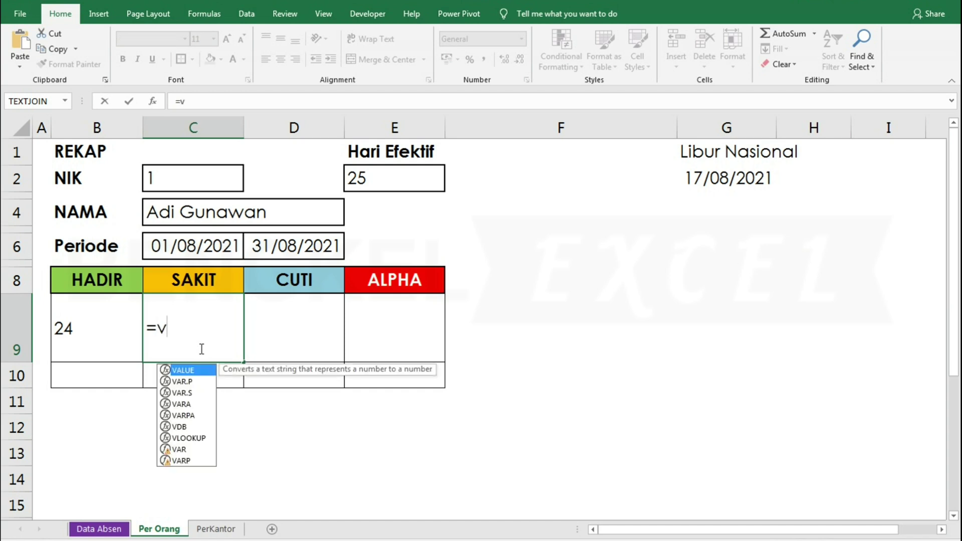
{"action": "type", "text": "lo"}
{"action": "key", "text": "Tab"}
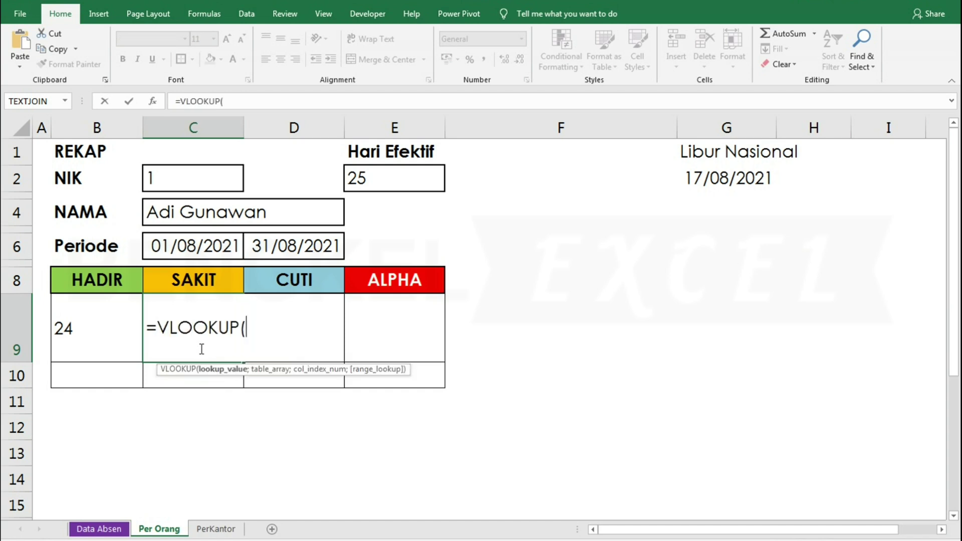
{"action": "left_click", "coordinate": [185, 173]}
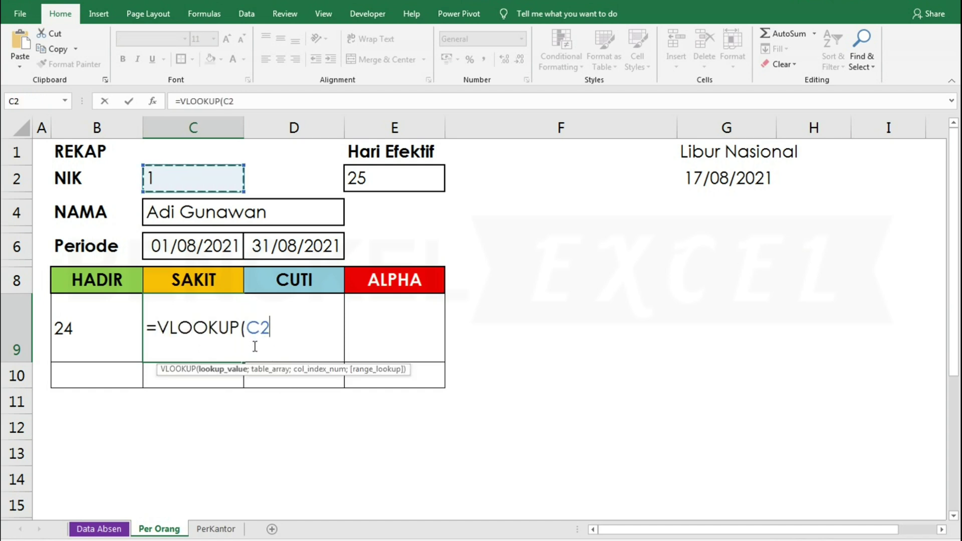
{"action": "key", "text": "F4"}
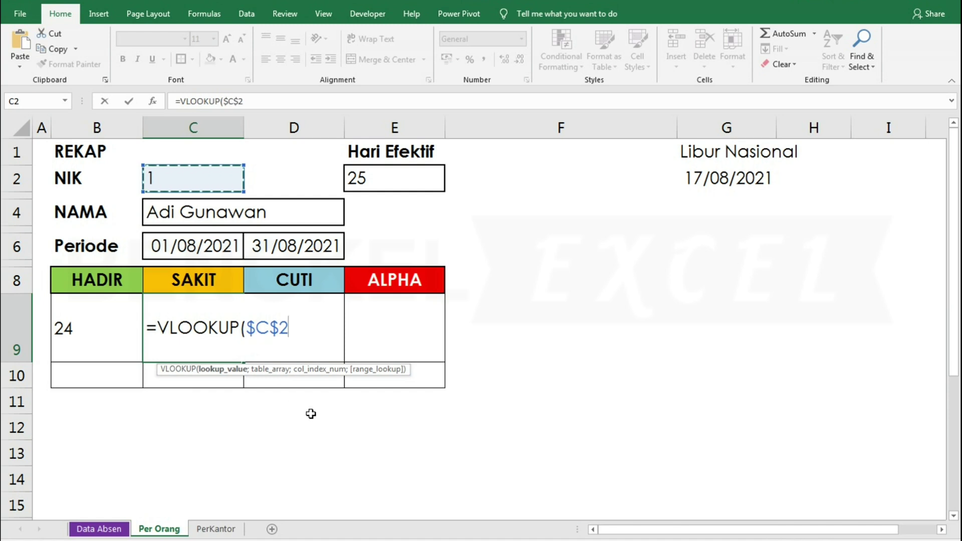
{"action": "type", "text": ";da"}
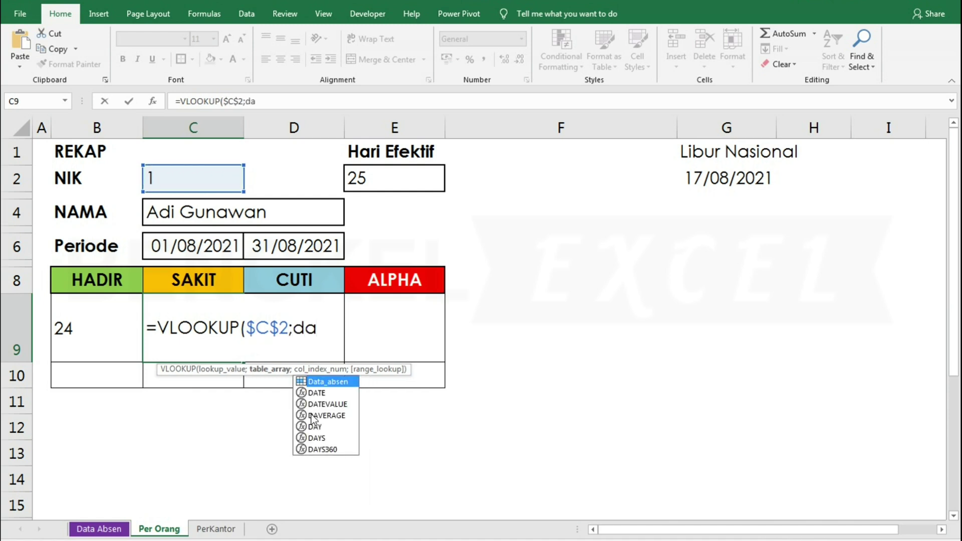
{"action": "key", "text": "Tab"}
{"action": "type", "text": ";"}
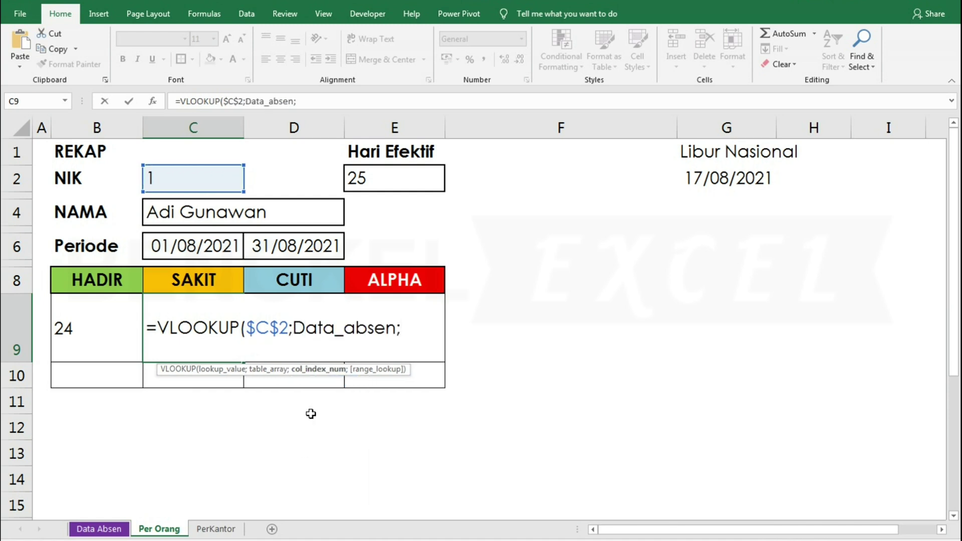
{"action": "type", "text": "36;fal"}
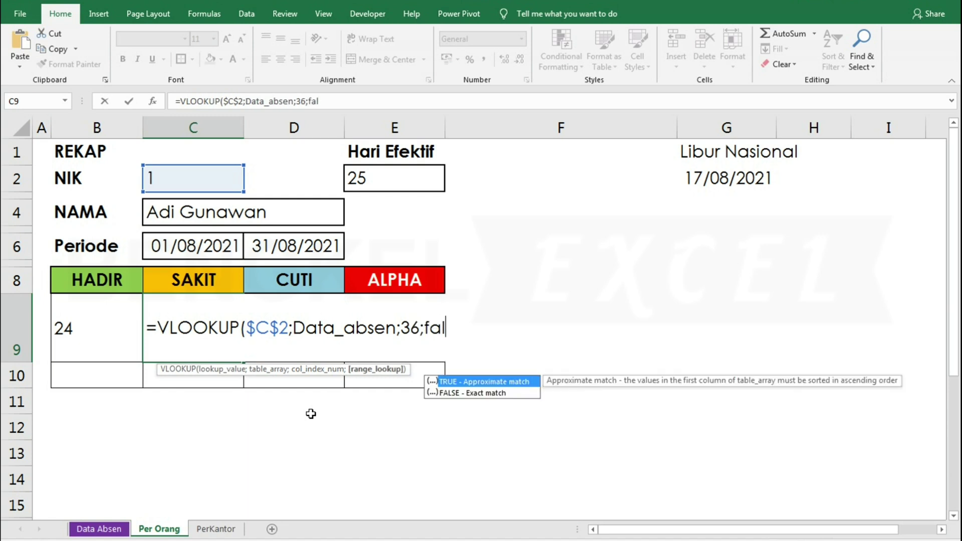
{"action": "type", "text": "se)"}
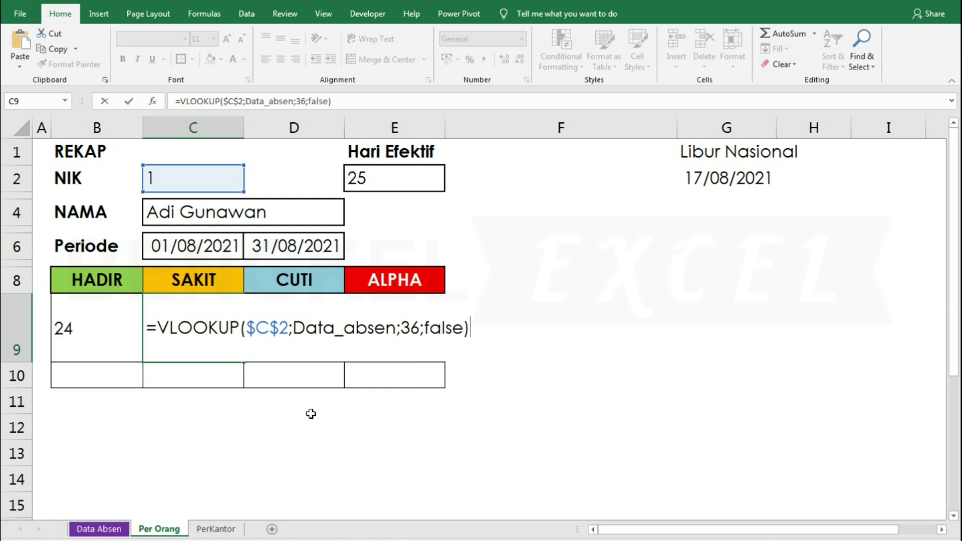
{"action": "key", "text": "Return"}
Copy the SAKIT formula across to D9 and E9, and set the CUTI formula's column index to 37
{"action": "left_click", "coordinate": [190, 330]}
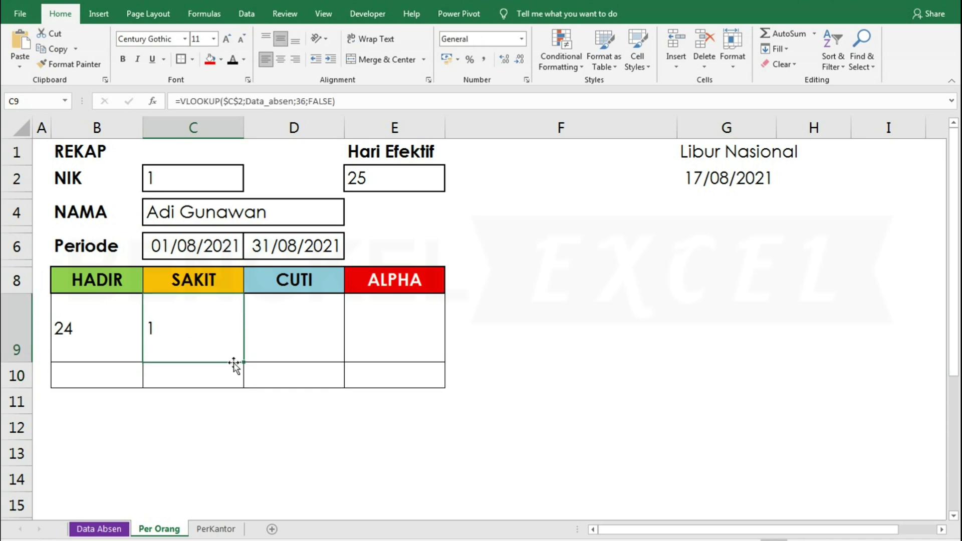
{"action": "left_click_drag", "start_coordinate": [244, 361], "coordinate": [429, 356]}
{"action": "left_click", "coordinate": [287, 343]}
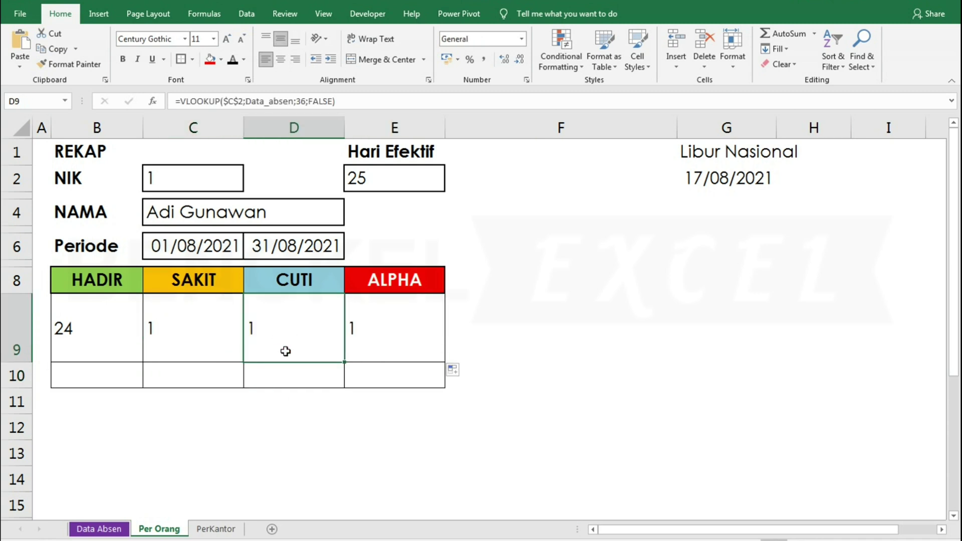
{"action": "double_click", "coordinate": [287, 350]}
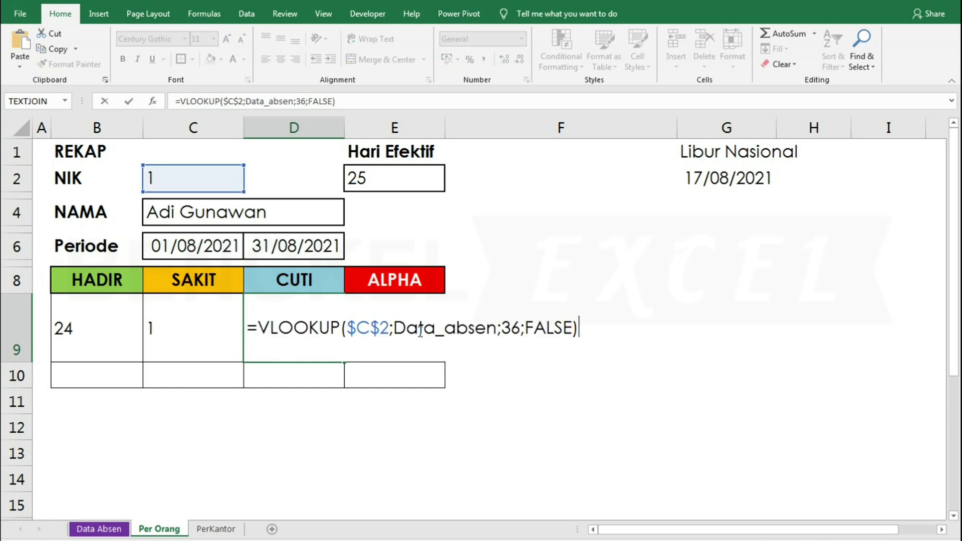
{"action": "left_click", "coordinate": [510, 330]}
{"action": "key", "text": "Delete"}
{"action": "type", "text": "7"}
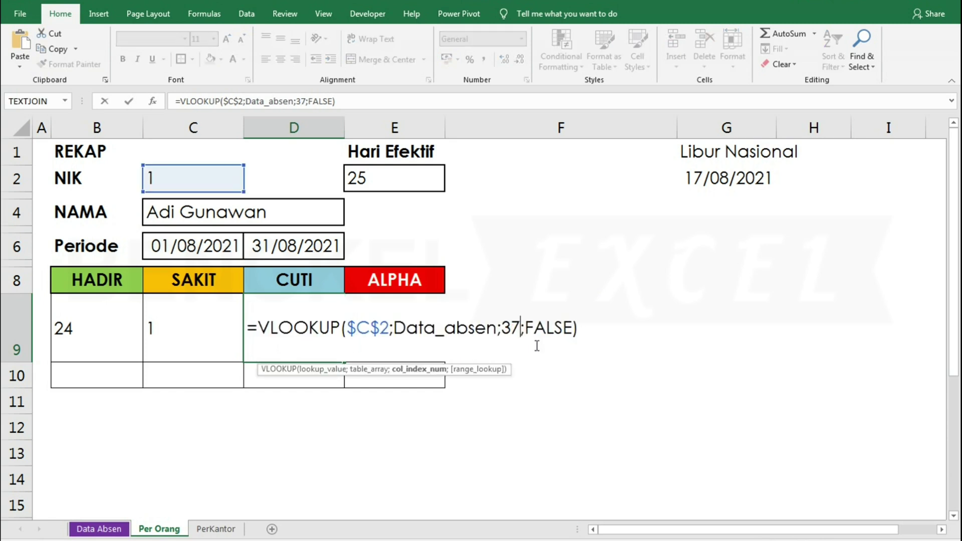
{"action": "key", "text": "Return"}
Set the column index of the ALPHA lookup in E9 to 38
{"action": "left_click", "coordinate": [417, 329]}
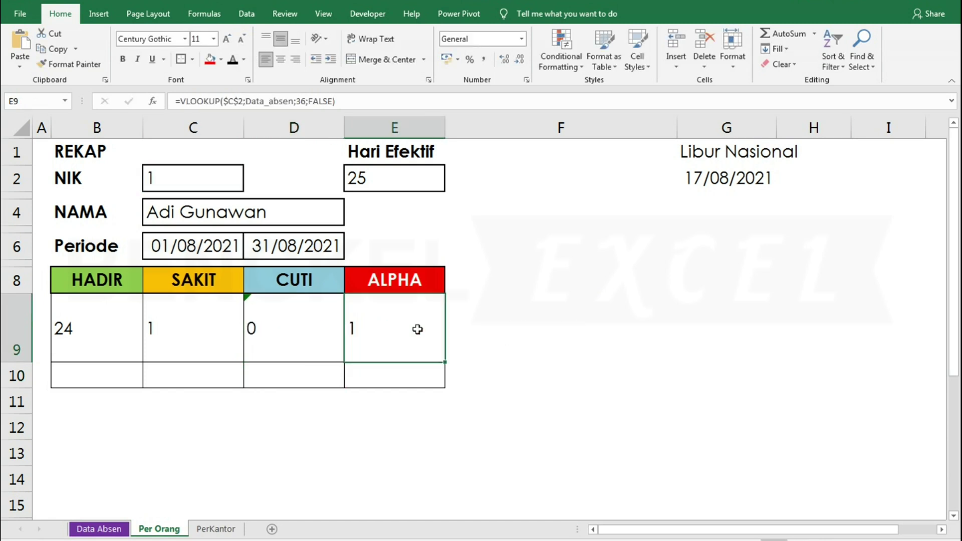
{"action": "double_click", "coordinate": [417, 329]}
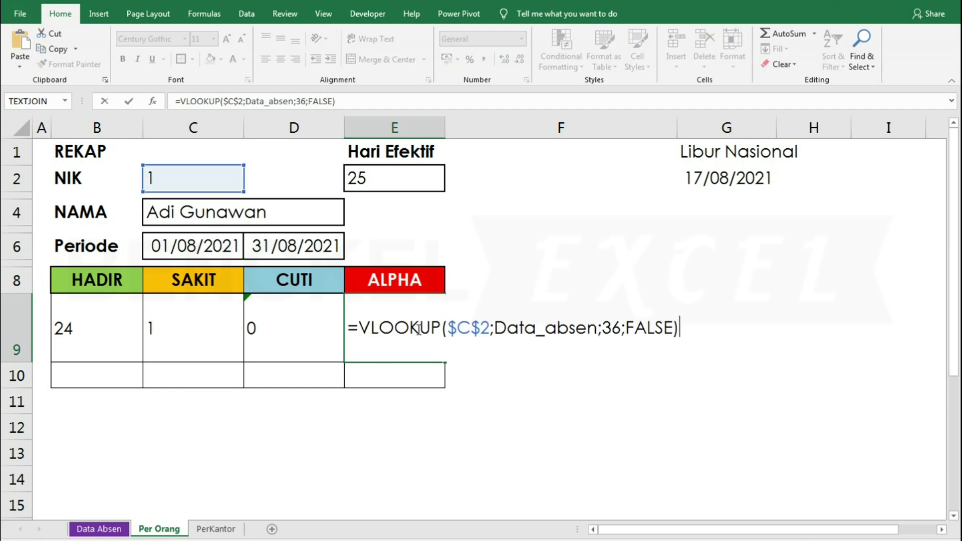
{"action": "left_click", "coordinate": [620, 328]}
{"action": "key", "text": "BackSpace"}
{"action": "type", "text": "8"}
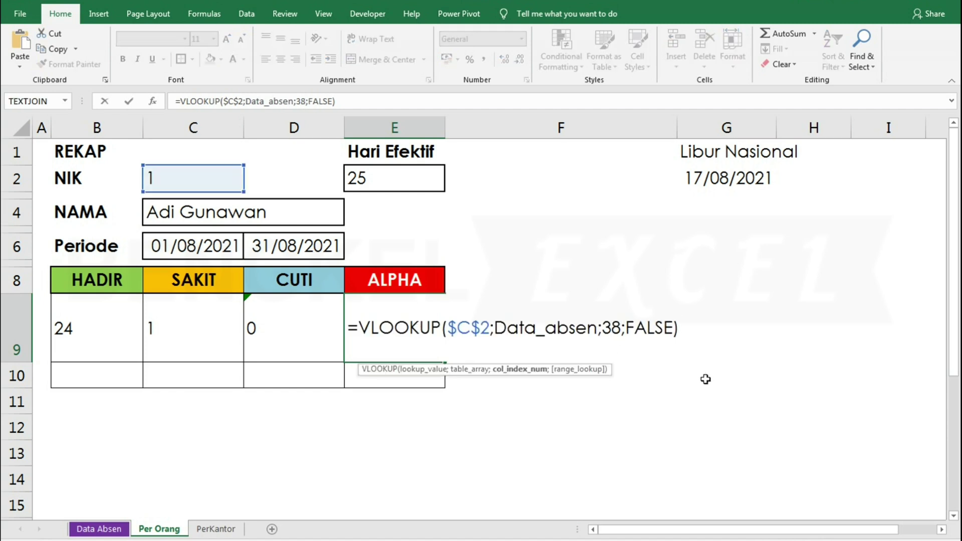
{"action": "key", "text": "Return"}
Check the CUTI lookup and examine the H, S, C and A counts for NIK 1 on the Data Absen sheet
{"action": "left_click", "coordinate": [340, 334]}
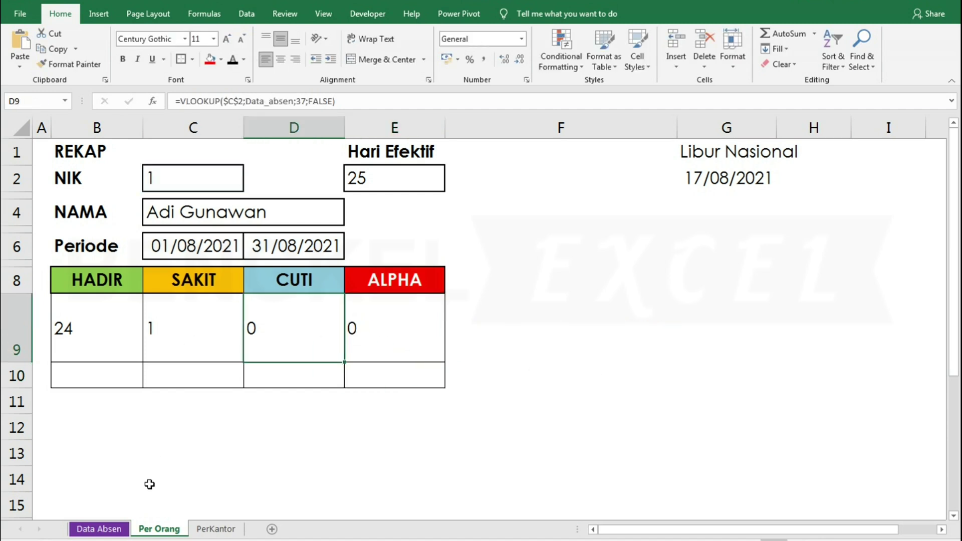
{"action": "left_click", "coordinate": [100, 528]}
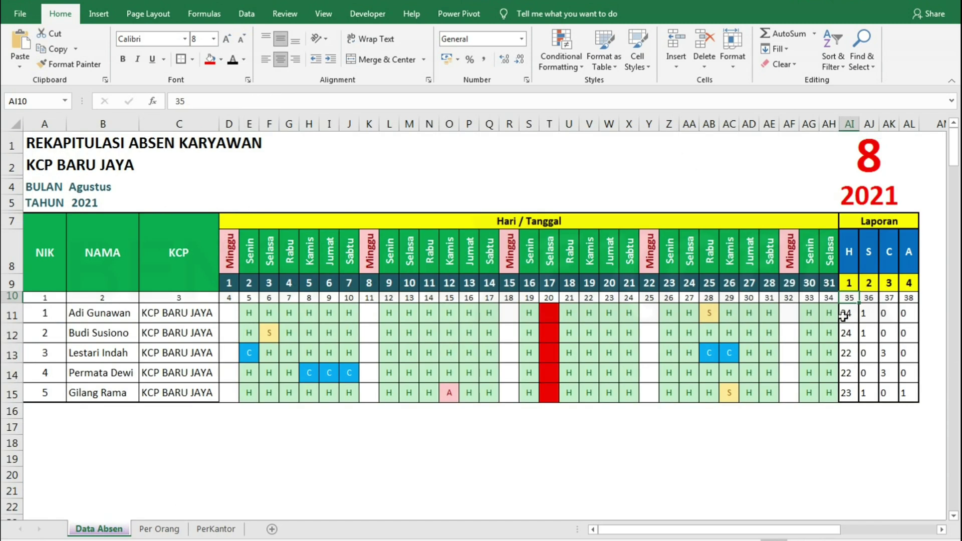
{"action": "left_click", "coordinate": [858, 314]}
{"action": "left_click", "coordinate": [871, 313]}
{"action": "left_click", "coordinate": [889, 313]}
{"action": "left_click", "coordinate": [907, 313]}
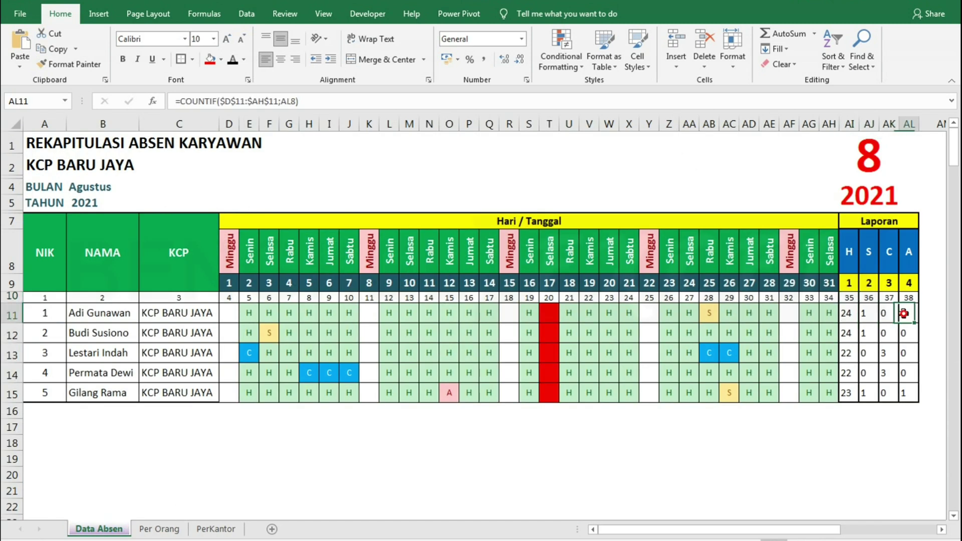
Center the attendance counts in B9:E9 of the Per Orang sheet horizontally
{"action": "left_click", "coordinate": [158, 528]}
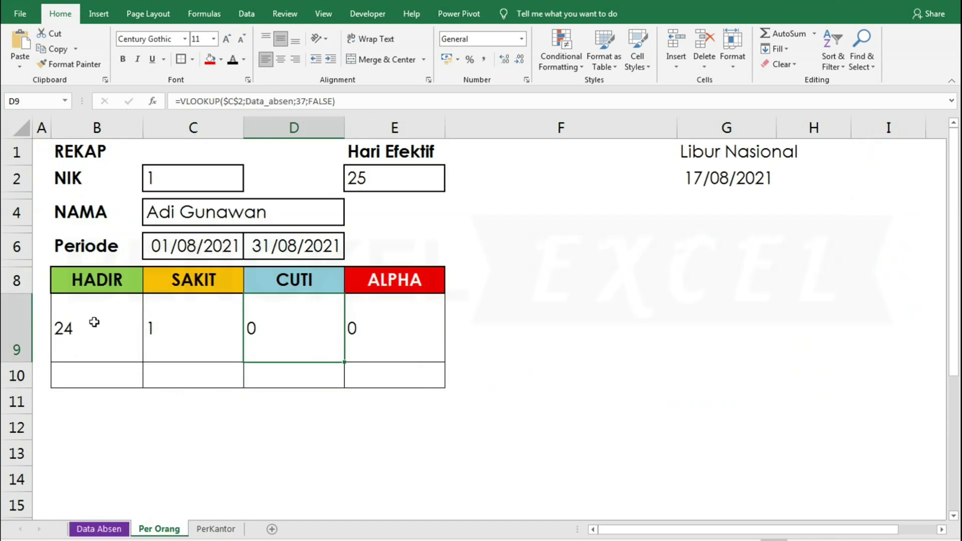
{"action": "left_click_drag", "start_coordinate": [95, 322], "coordinate": [383, 327]}
{"action": "left_click", "coordinate": [282, 61]}
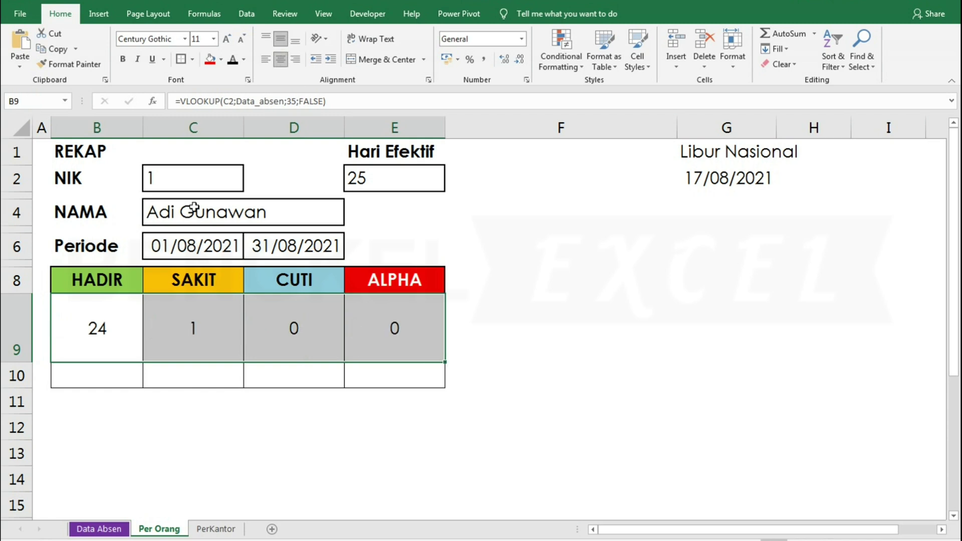
{"action": "left_click", "coordinate": [195, 324]}
Set the NIK in C2 to 3 and compare the recap with that employee's row on the Data Absen sheet
{"action": "left_click", "coordinate": [177, 179]}
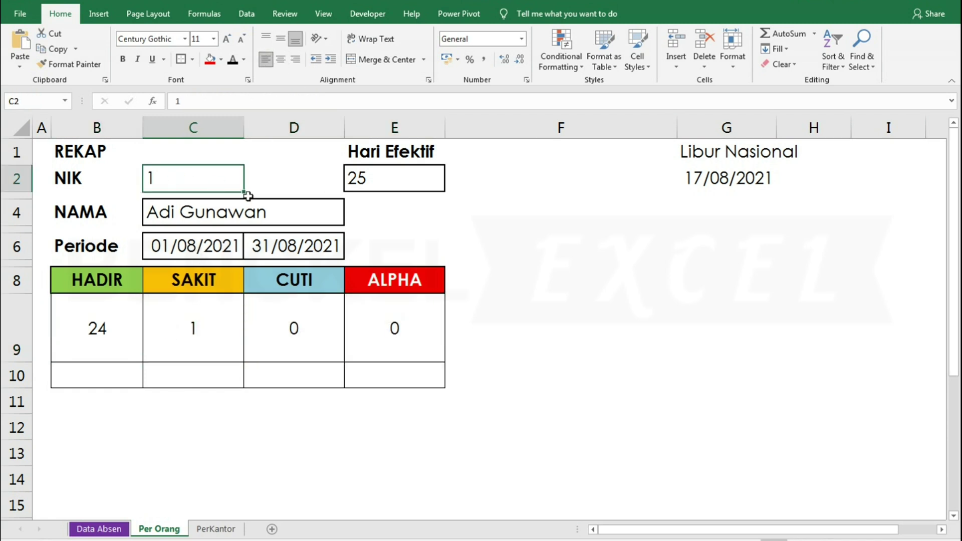
{"action": "type", "text": "3"}
{"action": "key", "text": "Return"}
{"action": "left_click", "coordinate": [113, 317]}
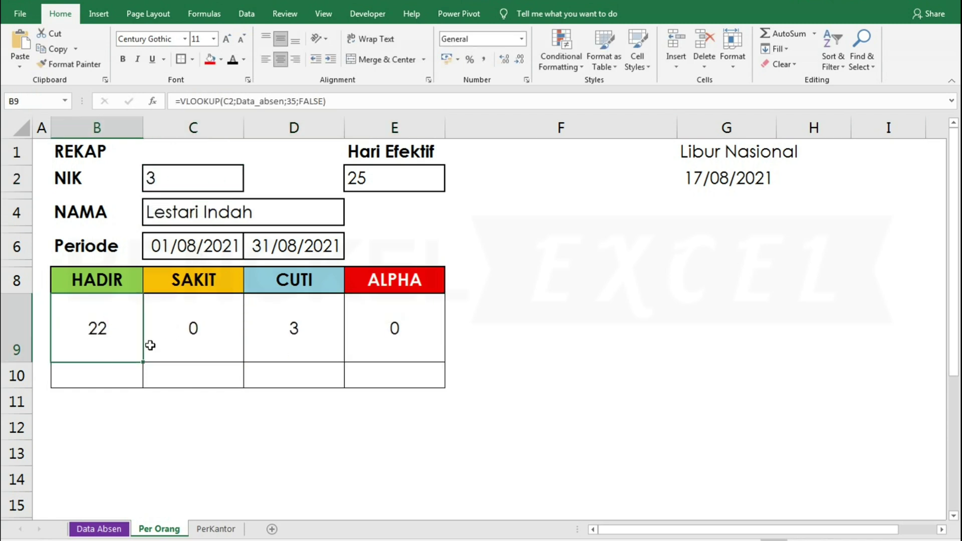
{"action": "left_click", "coordinate": [159, 208]}
{"action": "left_click", "coordinate": [101, 528]}
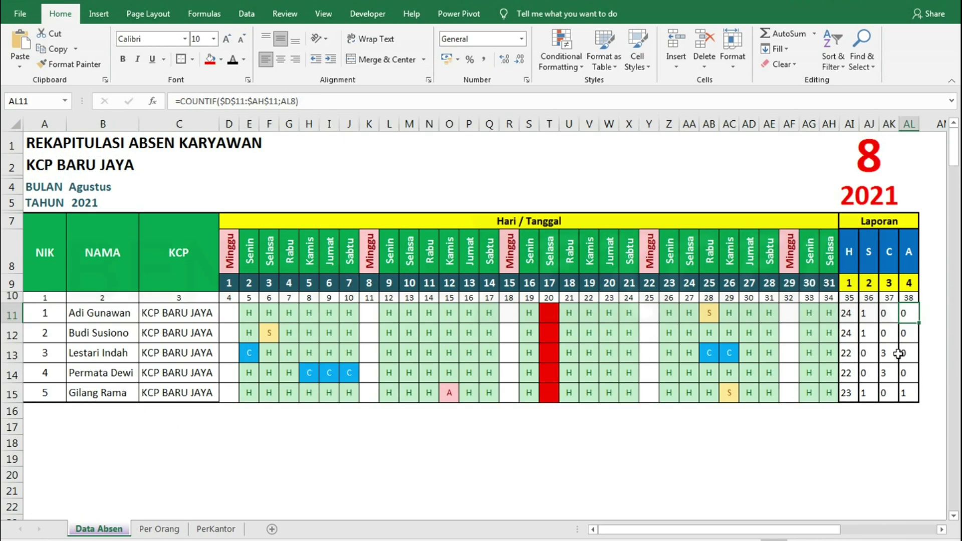
{"action": "left_click", "coordinate": [167, 529]}
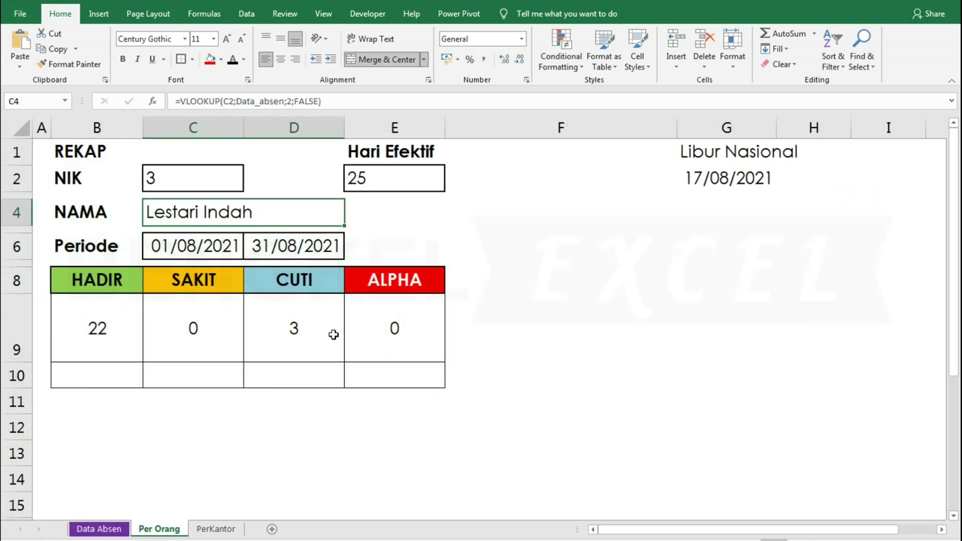
Calculate the HADIR share of effective days in B10 with =B9/$E$2
{"action": "left_click", "coordinate": [98, 373]}
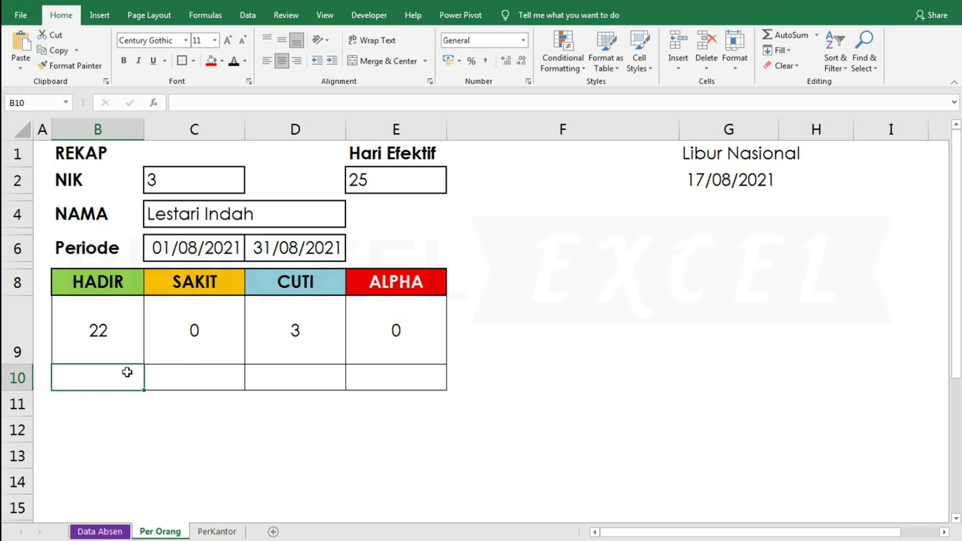
{"action": "type", "text": "="}
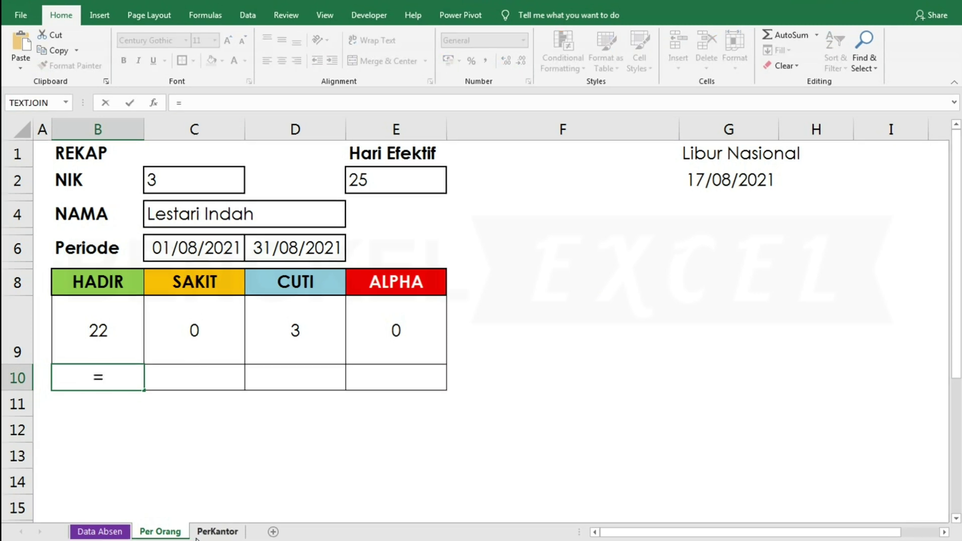
{"action": "left_click", "coordinate": [108, 332]}
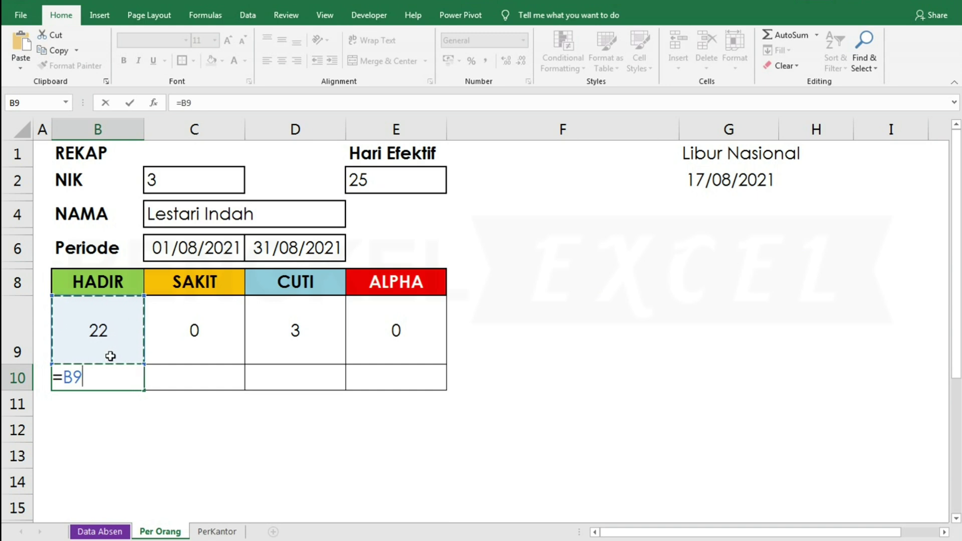
{"action": "type", "text": "/"}
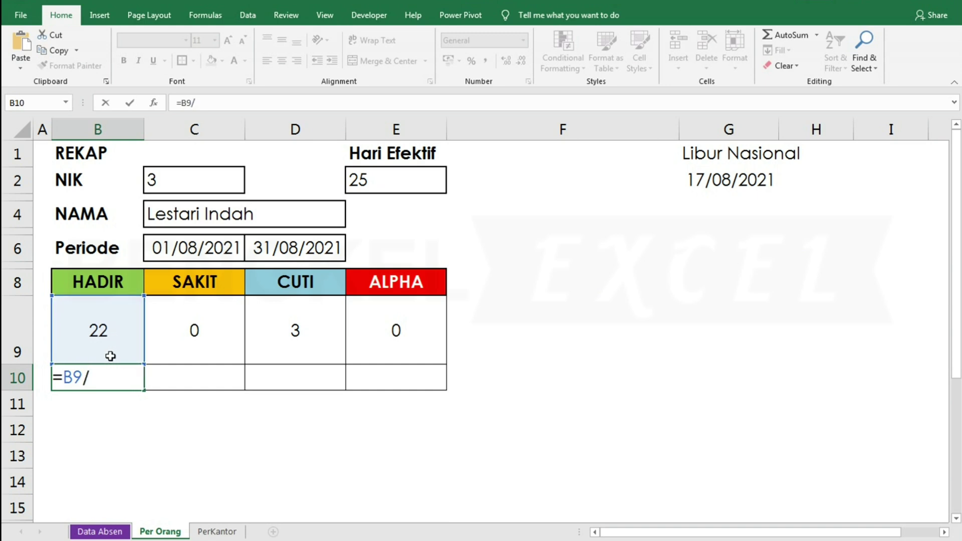
{"action": "left_click", "coordinate": [393, 184]}
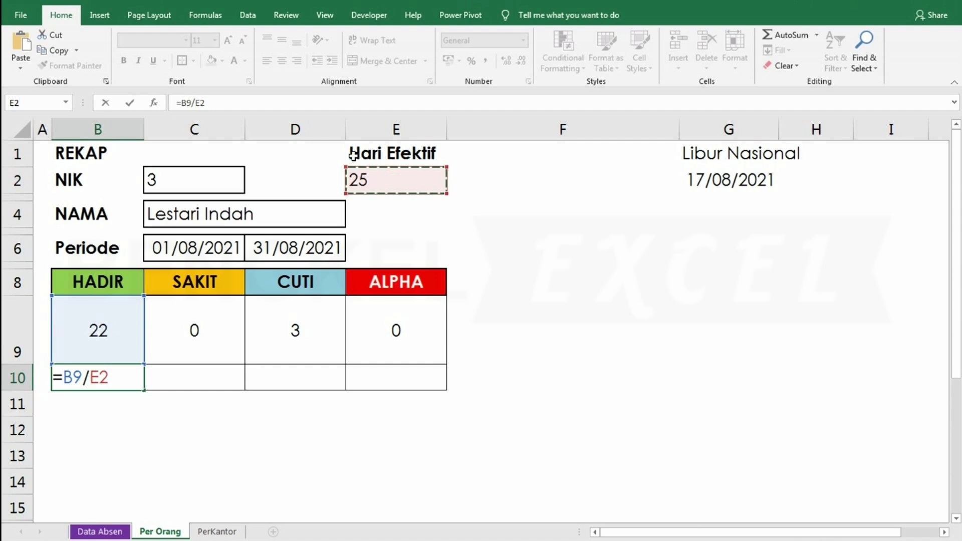
{"action": "key", "text": "F4"}
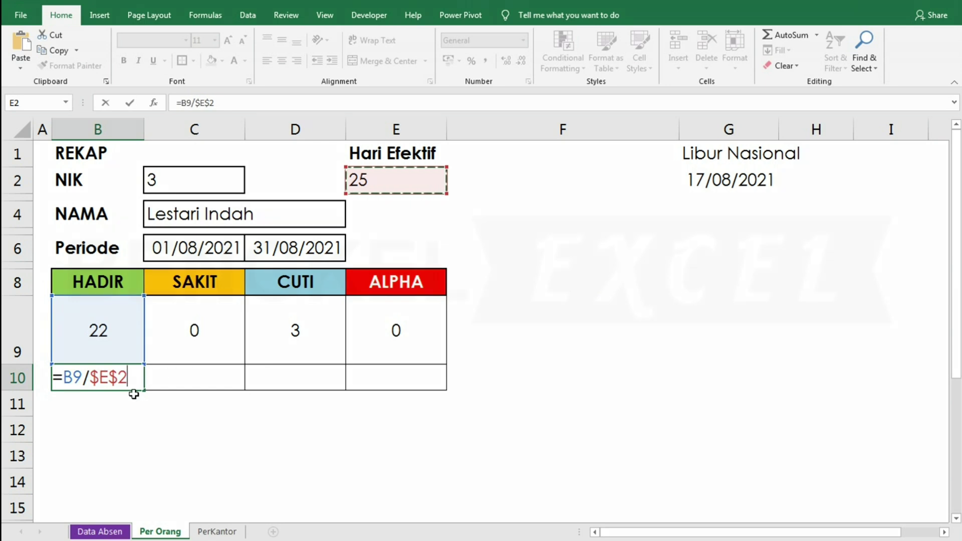
{"action": "key", "text": "Return"}
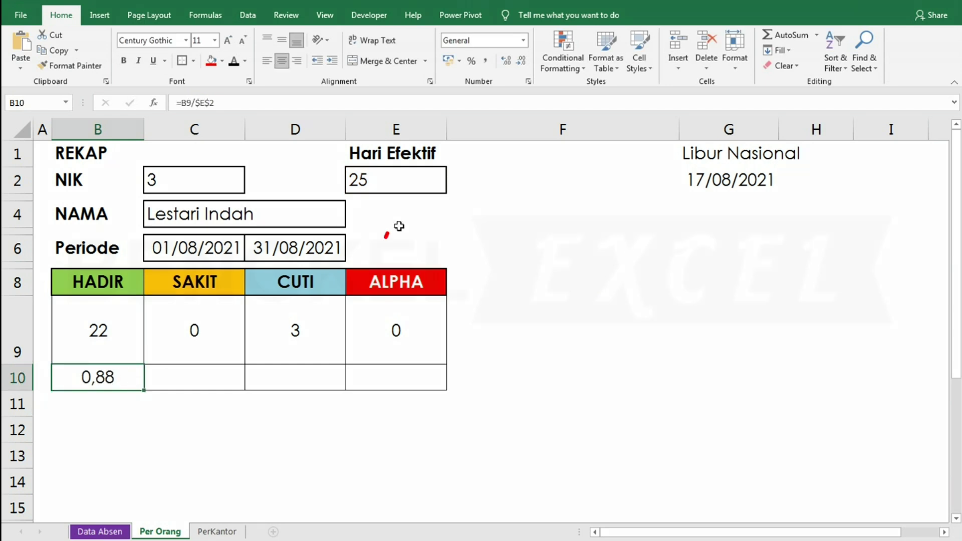
Format B10 as a percentage and copy its formula across to E10 for SAKIT, CUTI and ALPHA
{"action": "left_click", "coordinate": [472, 61]}
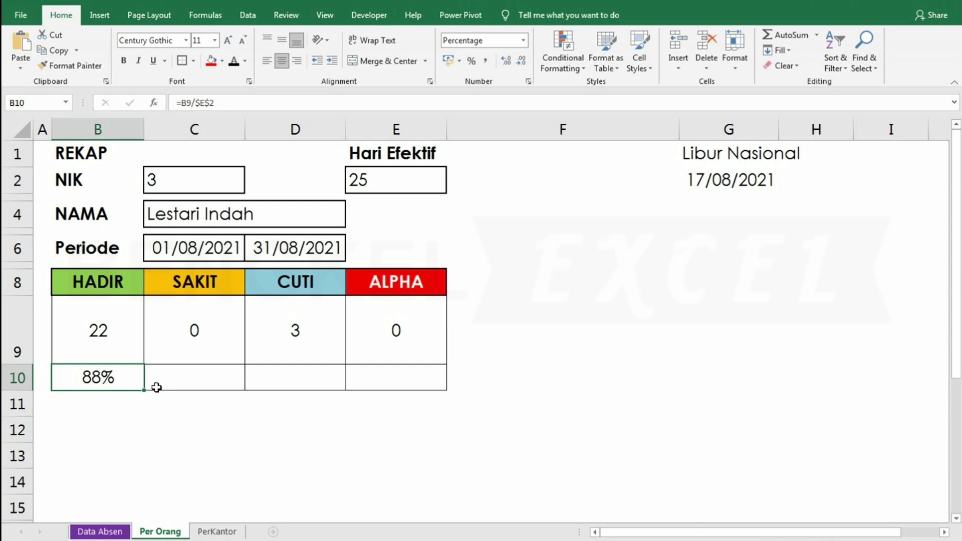
{"action": "left_click_drag", "start_coordinate": [144, 389], "coordinate": [424, 395]}
{"action": "left_click", "coordinate": [398, 411]}
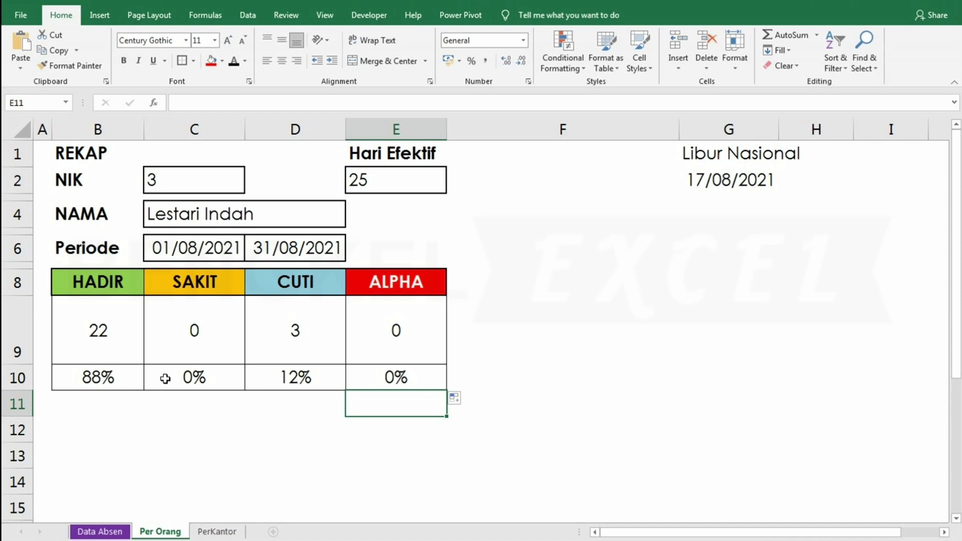
Add green gradient data bars to the percentages in B10:E10 of the Per Orang sheet
{"action": "left_click", "coordinate": [128, 373]}
{"action": "left_click", "coordinate": [292, 384]}
{"action": "left_click", "coordinate": [393, 381]}
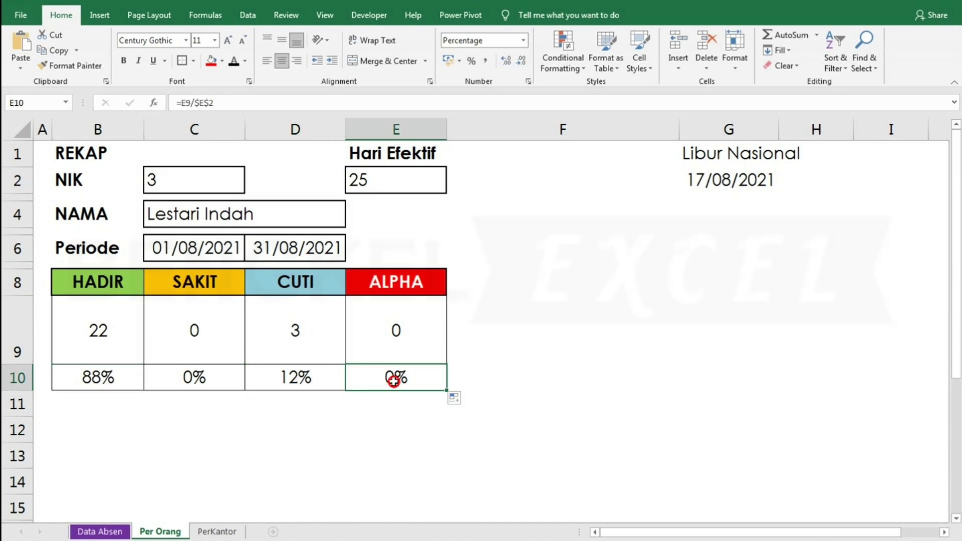
{"action": "left_click_drag", "start_coordinate": [99, 376], "coordinate": [399, 383]}
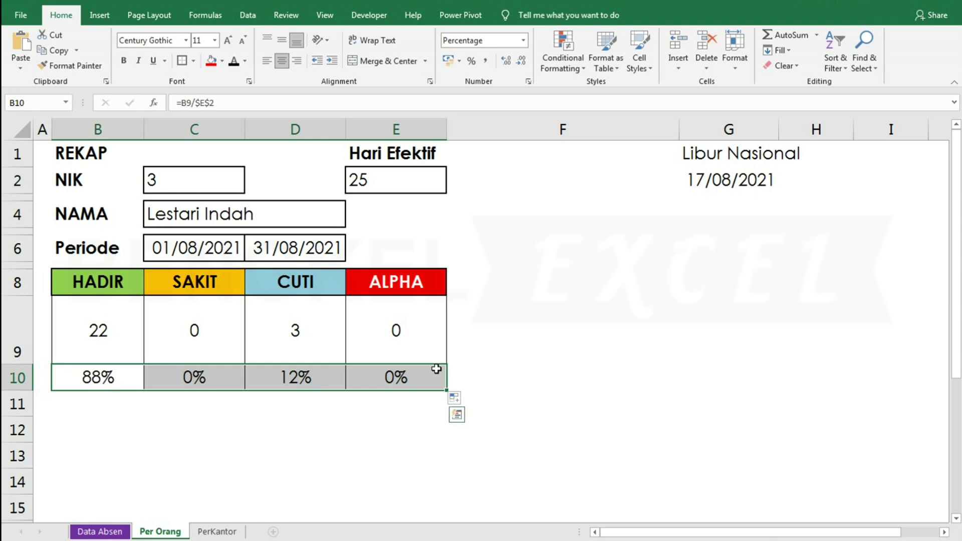
{"action": "left_click", "coordinate": [457, 415]}
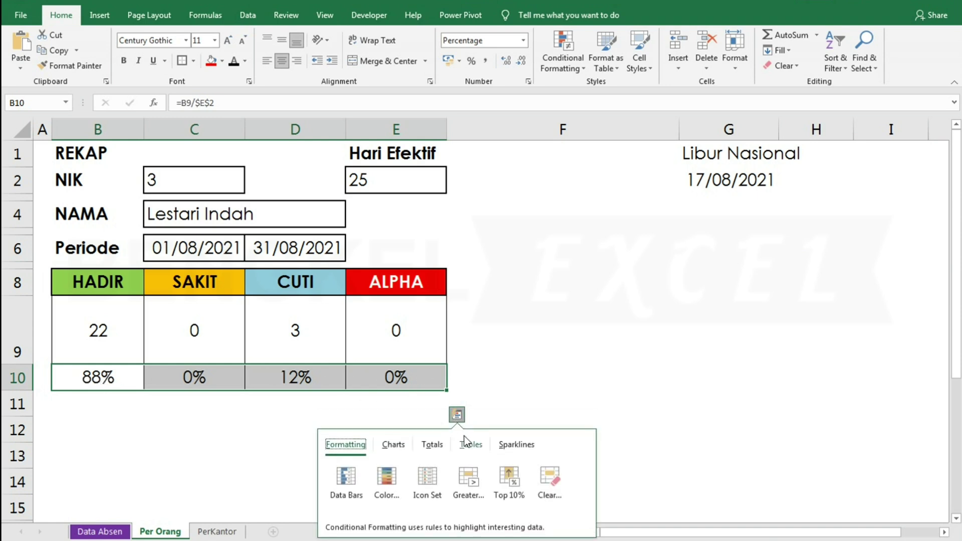
{"action": "left_click", "coordinate": [522, 439]}
{"action": "left_click", "coordinate": [474, 446]}
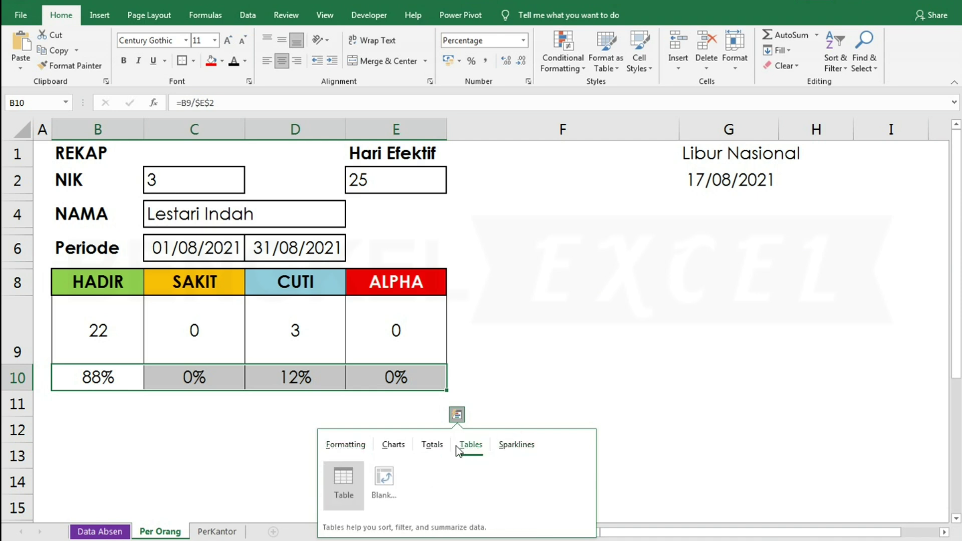
{"action": "left_click", "coordinate": [432, 444]}
{"action": "left_click", "coordinate": [400, 447]}
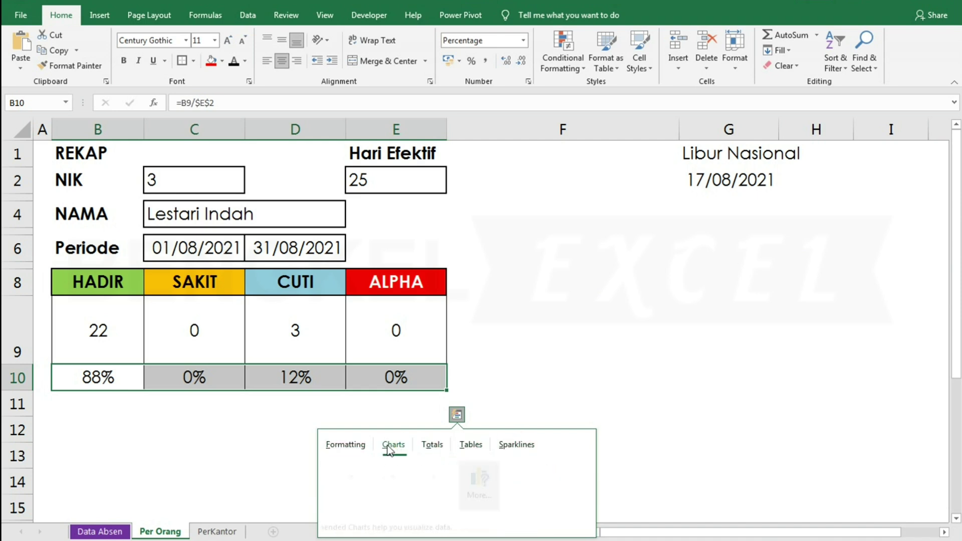
{"action": "left_click", "coordinate": [368, 445]}
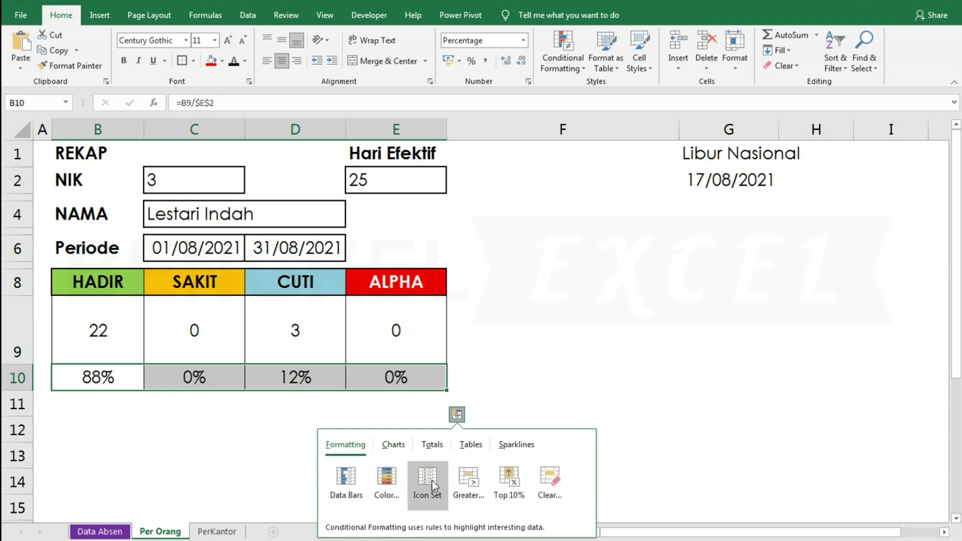
{"action": "left_click", "coordinate": [344, 479]}
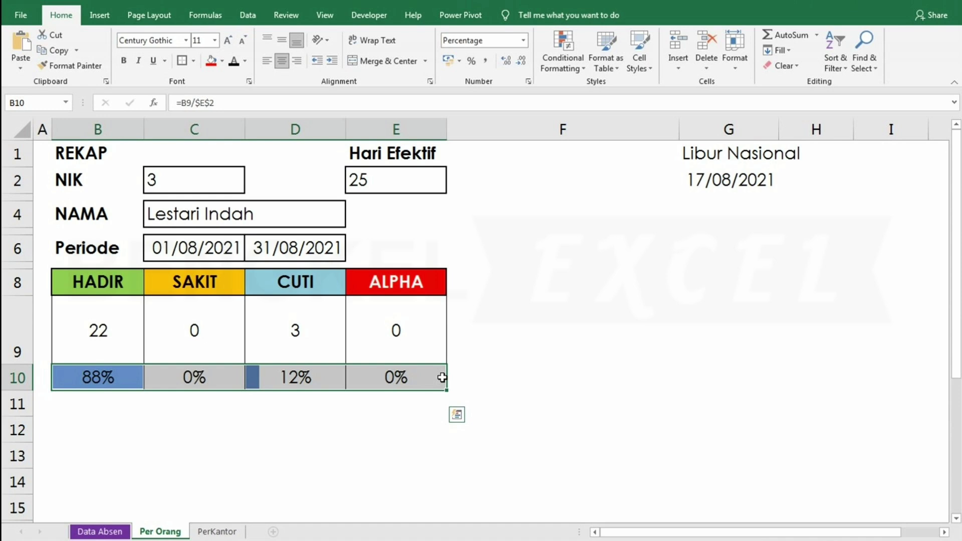
{"action": "left_click", "coordinate": [476, 360]}
{"action": "left_click", "coordinate": [260, 326]}
{"action": "left_click", "coordinate": [166, 328]}
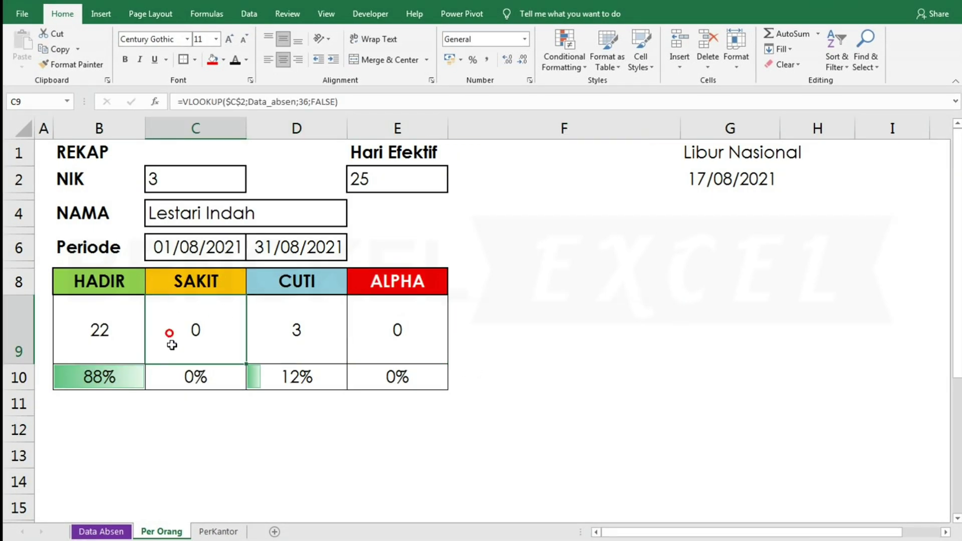
Open the PerKantor sheet and review its Jml Kary and Periode cells
{"action": "left_click", "coordinate": [226, 531]}
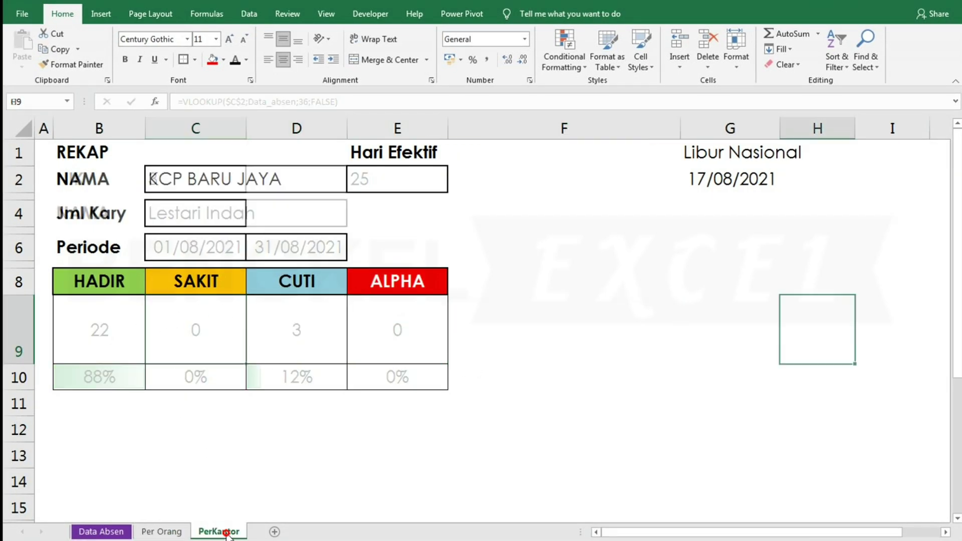
{"action": "left_click", "coordinate": [223, 255]}
{"action": "left_click", "coordinate": [206, 207]}
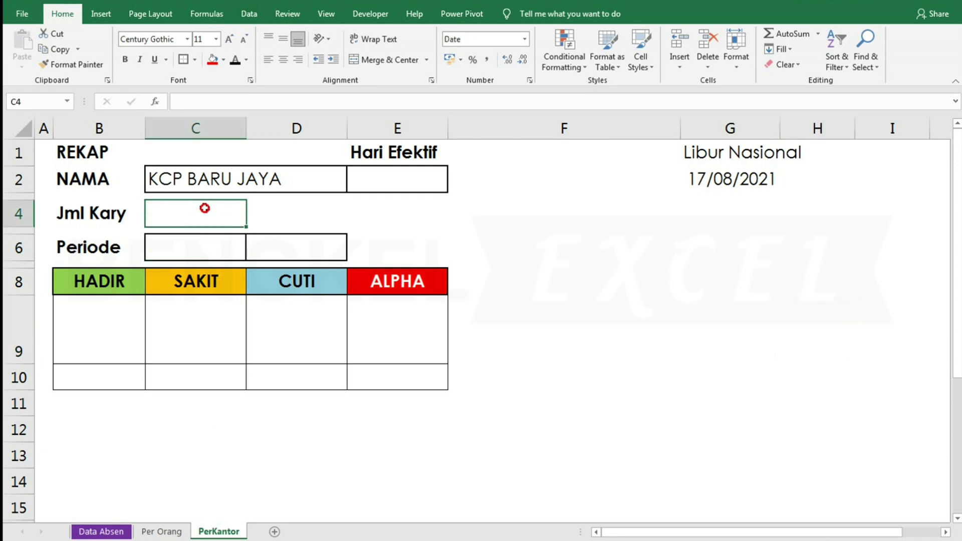
{"action": "left_click", "coordinate": [188, 238]}
{"action": "left_click", "coordinate": [110, 217]}
{"action": "left_click", "coordinate": [167, 210]}
{"action": "left_click", "coordinate": [150, 246]}
{"action": "left_click", "coordinate": [249, 245]}
Calculate the effective days in E2 of PerKantor with =NETWORKDAYS.INTL(C6;D6;11;G2), using Sunday-only weekends and the national holiday
{"action": "left_click", "coordinate": [380, 180]}
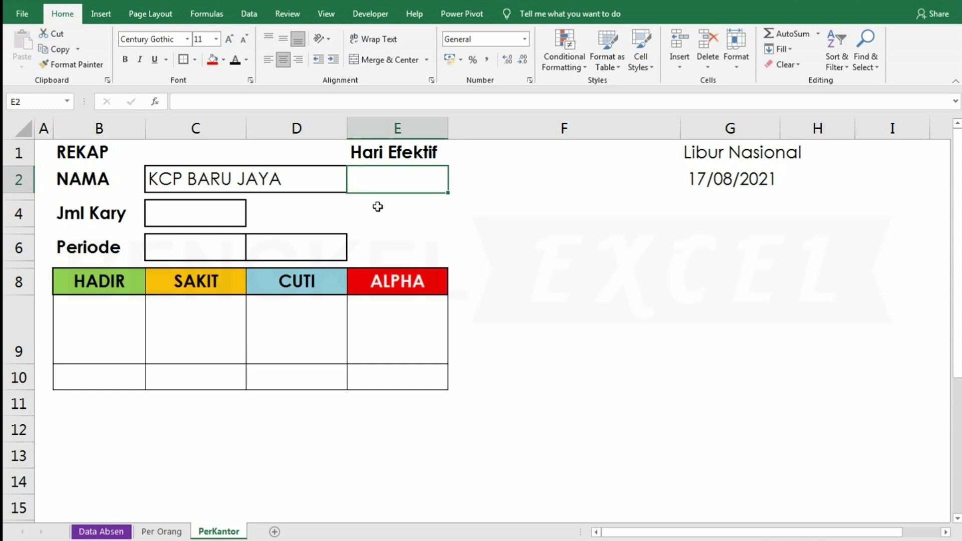
{"action": "type", "text": "=ne"}
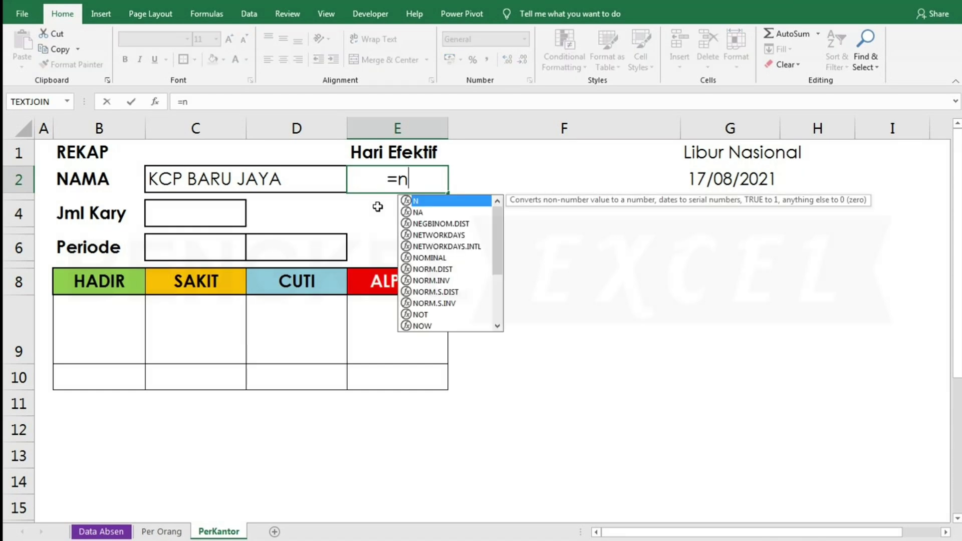
{"action": "key", "text": "Down"}
{"action": "key", "text": "Down"}
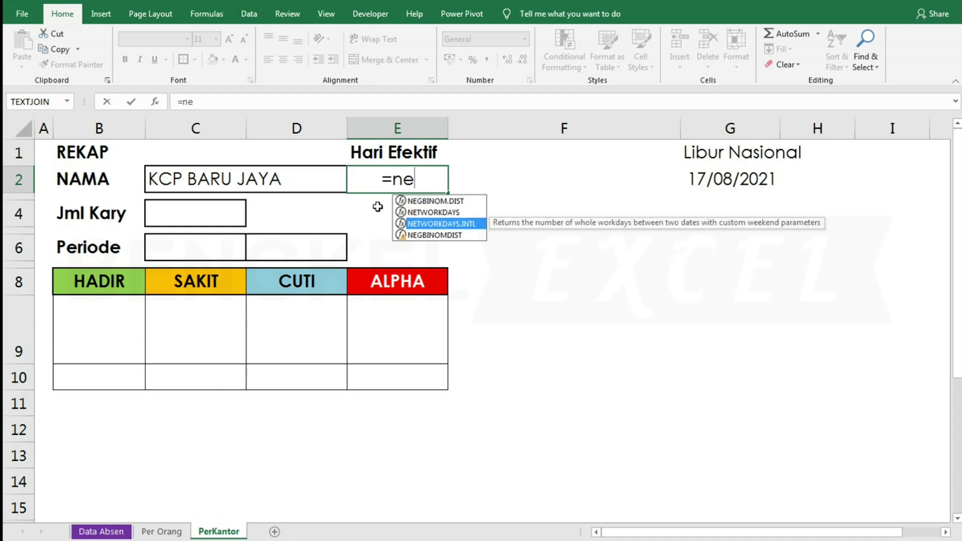
{"action": "key", "text": "Tab"}
{"action": "left_click", "coordinate": [204, 241]}
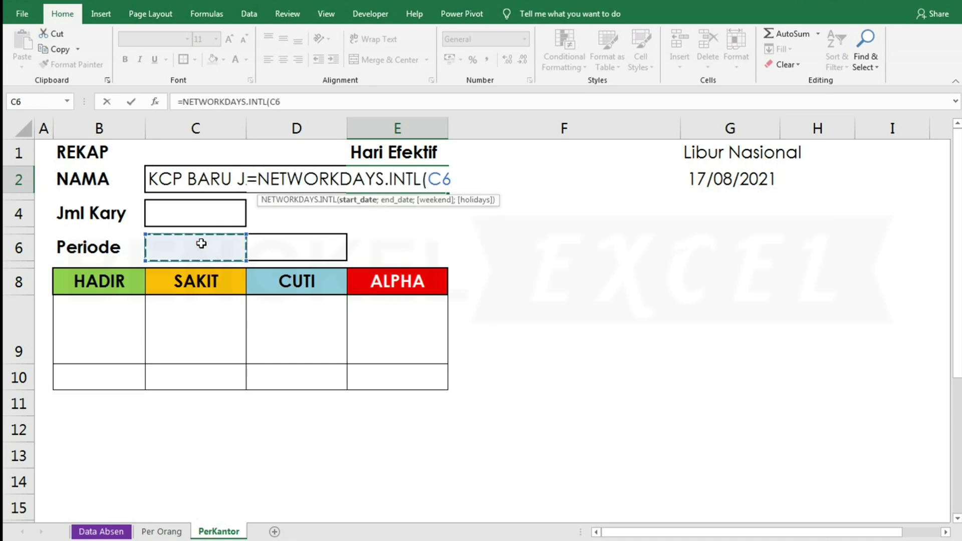
{"action": "type", "text": ";"}
{"action": "left_click", "coordinate": [292, 244]}
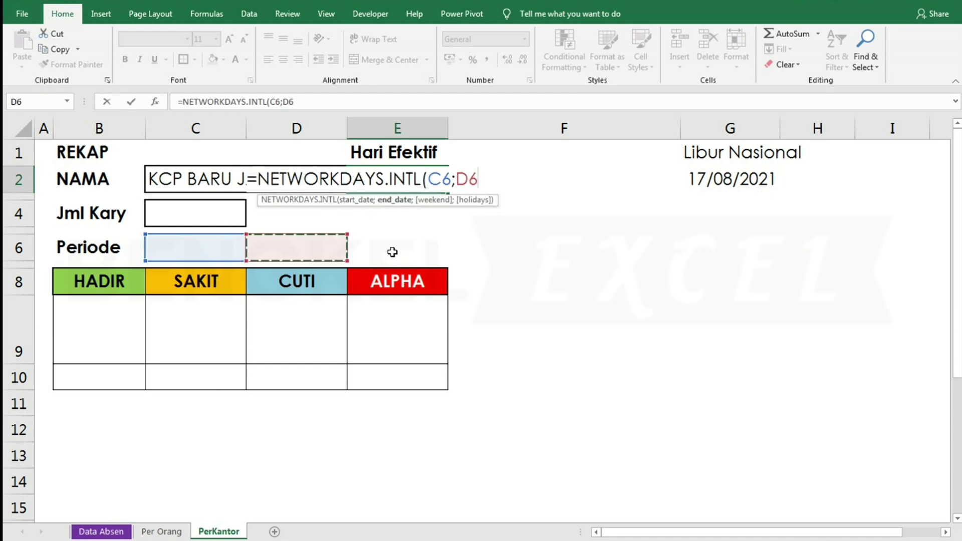
{"action": "type", "text": ";"}
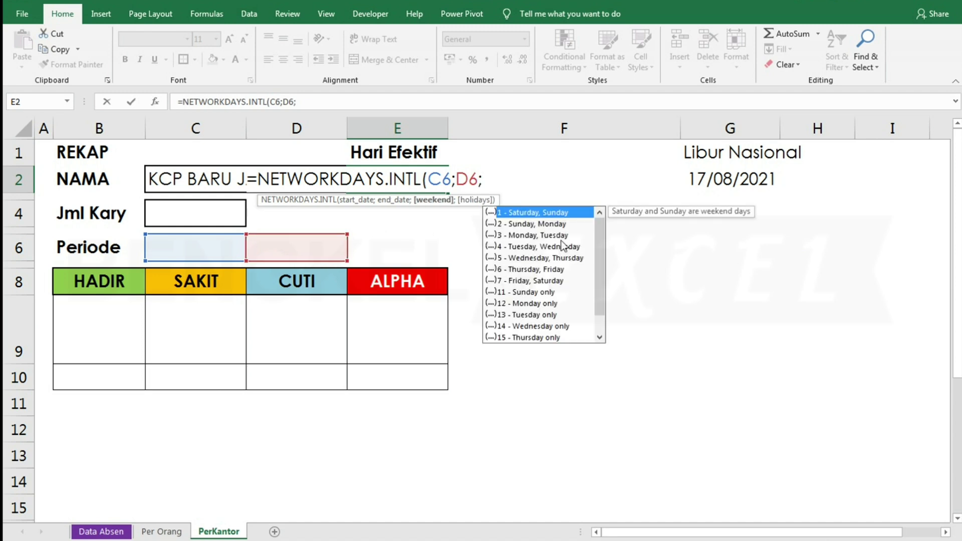
{"action": "left_click", "coordinate": [540, 293]}
{"action": "double_click", "coordinate": [540, 292]}
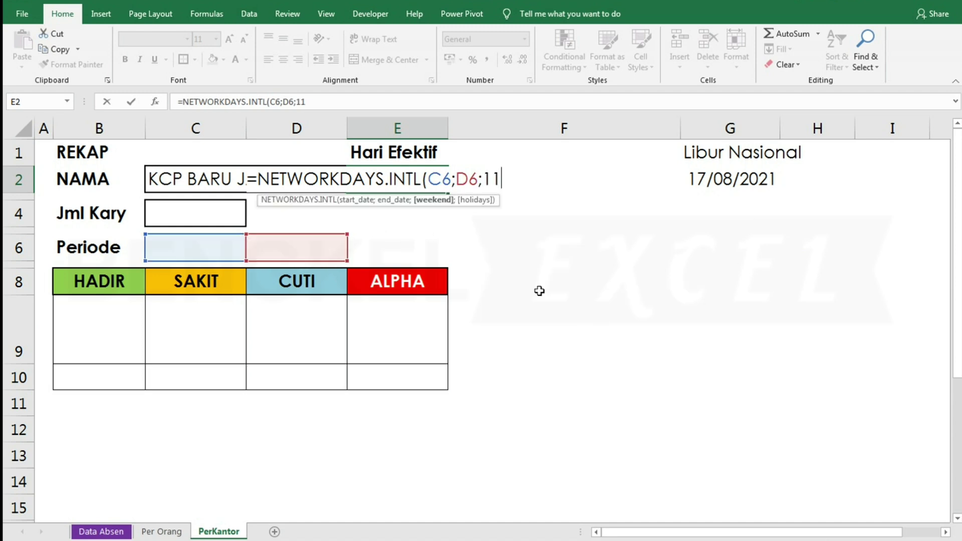
{"action": "type", "text": ";"}
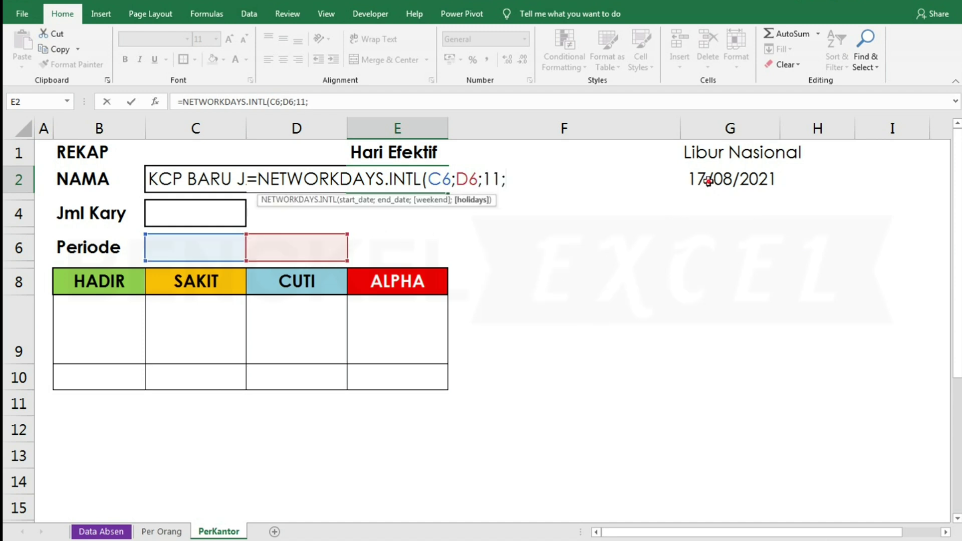
{"action": "left_click", "coordinate": [705, 181]}
{"action": "type", "text": ")"}
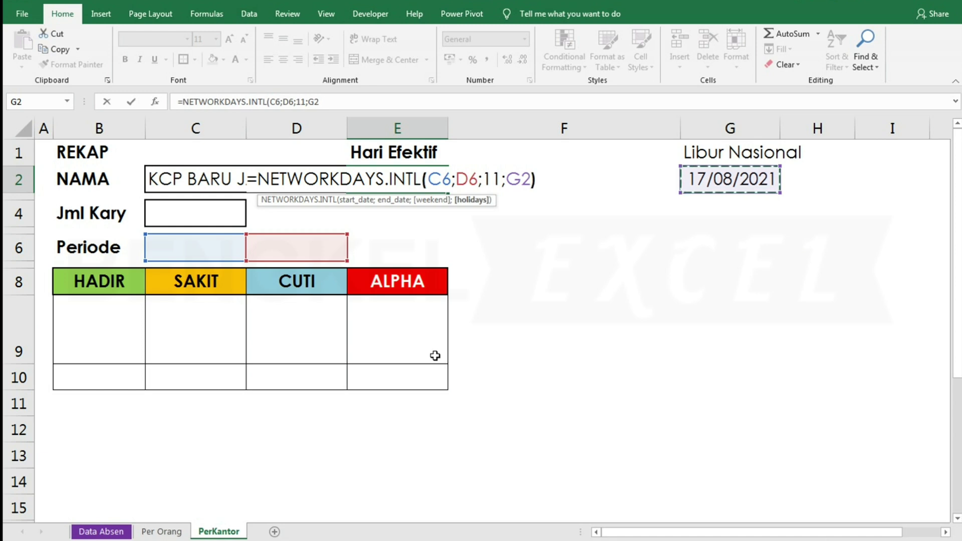
{"action": "key", "text": "ctrl+Return"}
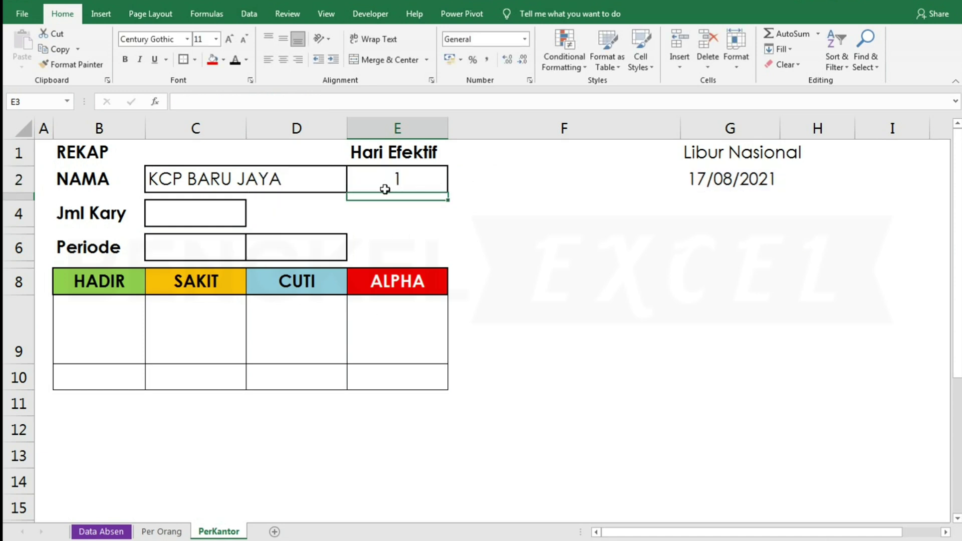
Enter the Periode dates 01/08/2021 in C6 and 31/08/2021 in D6, and check the Hari Efektif cell
{"action": "left_click", "coordinate": [196, 246]}
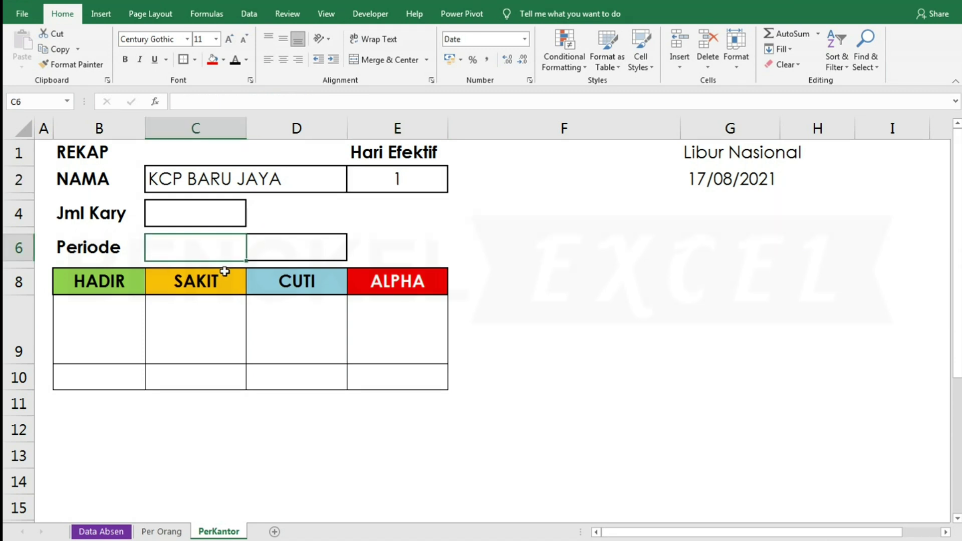
{"action": "type", "text": "01"}
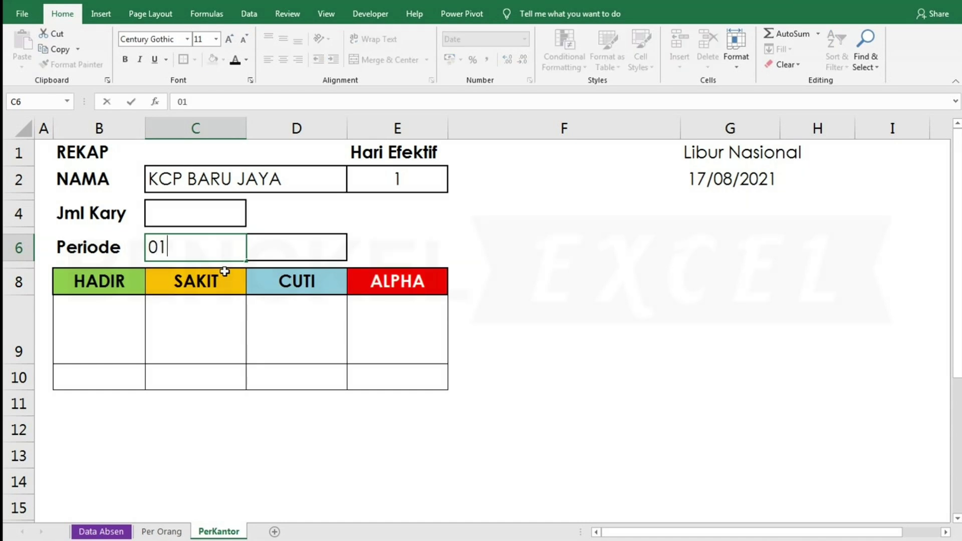
{"action": "type", "text": "/8/2021"}
{"action": "key", "text": "Tab"}
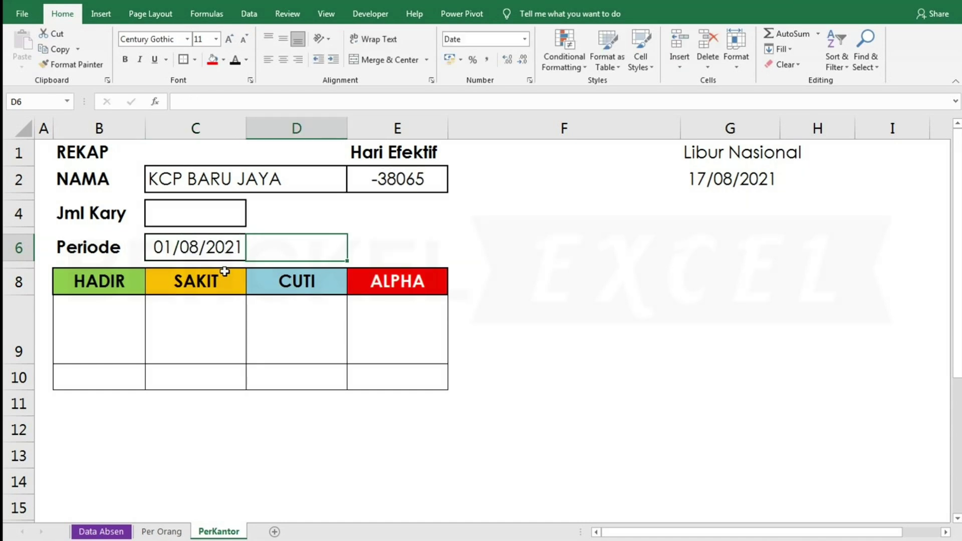
{"action": "type", "text": "31/"}
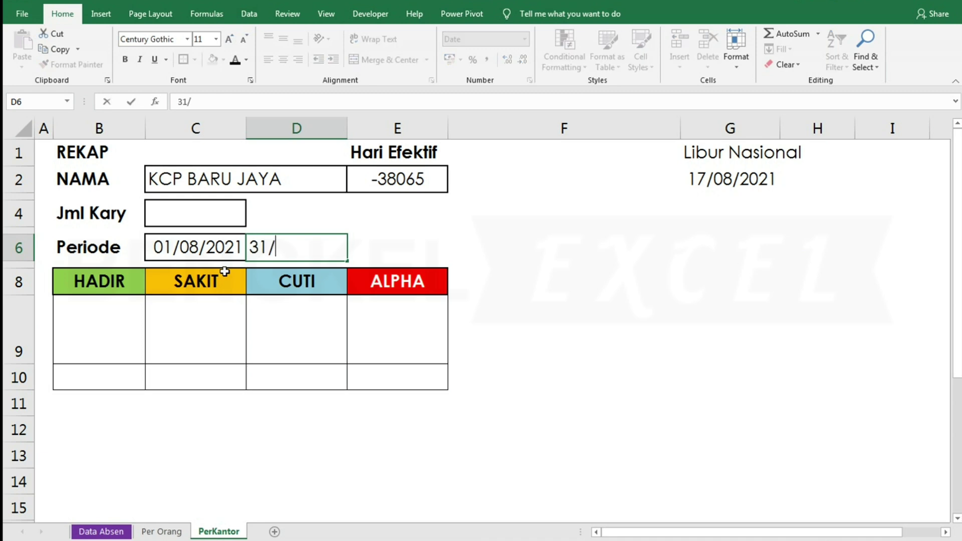
{"action": "type", "text": "8/2021"}
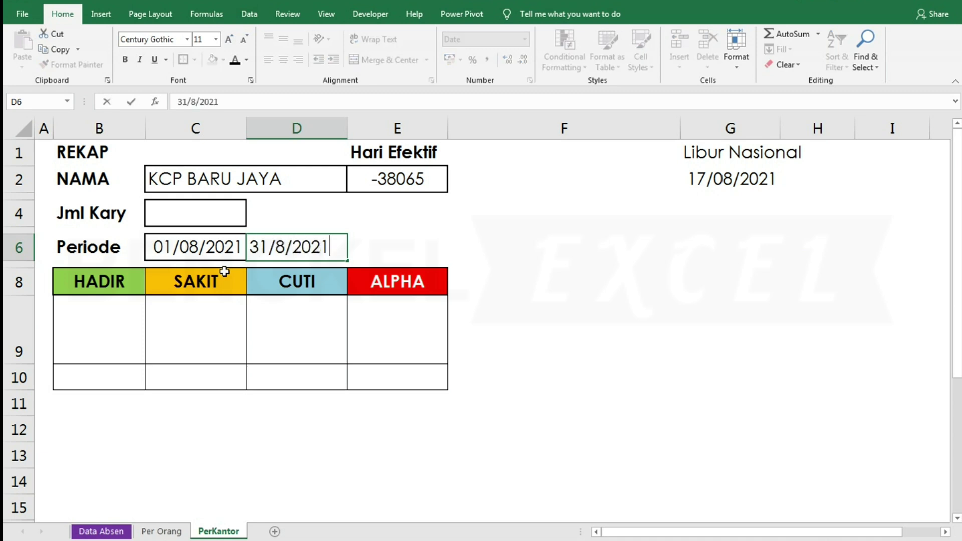
{"action": "key", "text": "Return"}
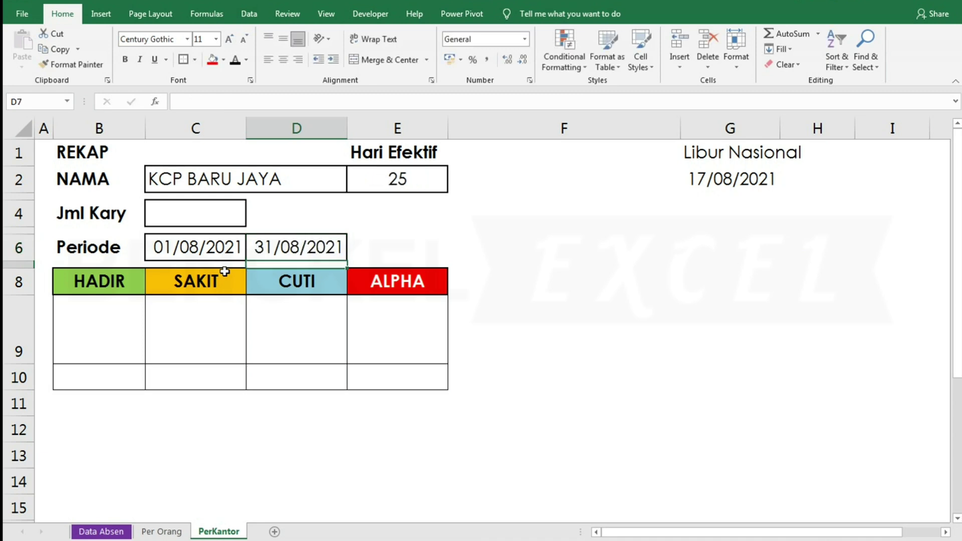
{"action": "left_click", "coordinate": [379, 173]}
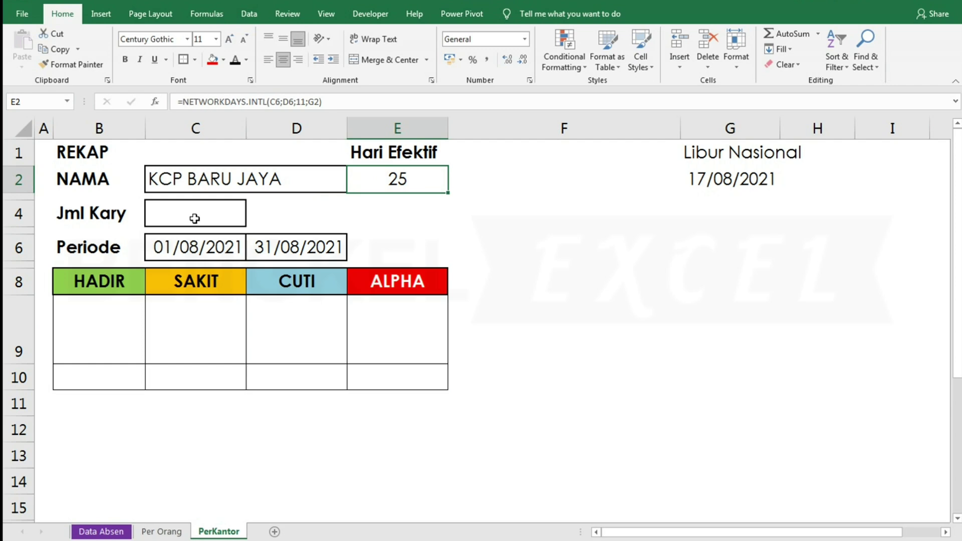
Check the employee list on Data Absen, enter 5 as Jml Kary in C4 of PerKantor and left-align it
{"action": "left_click", "coordinate": [98, 531]}
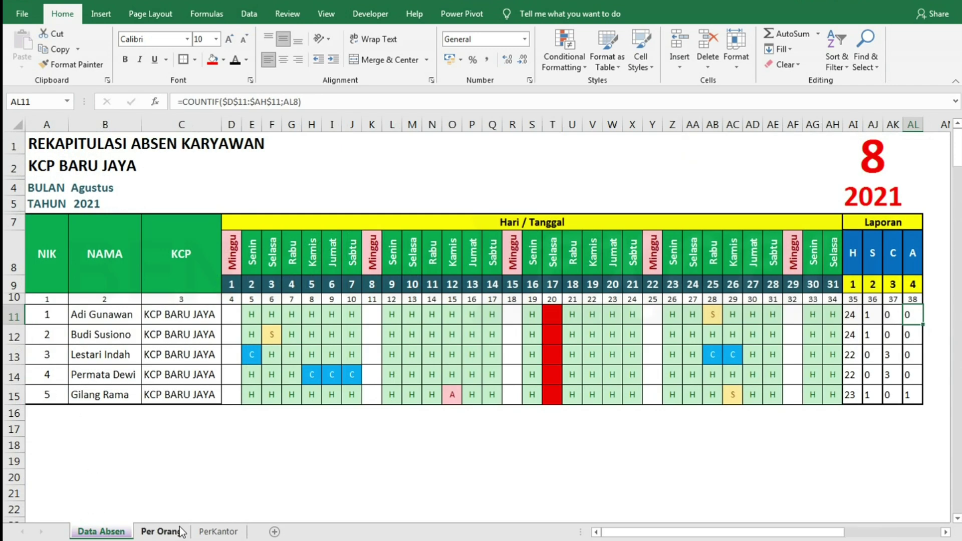
{"action": "left_click", "coordinate": [214, 531]}
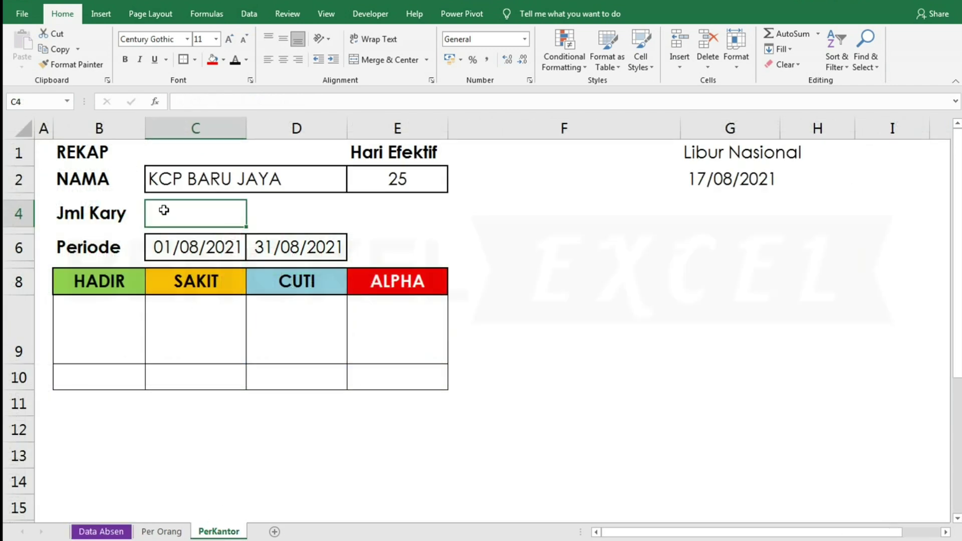
{"action": "type", "text": "5"}
{"action": "key", "text": "Return"}
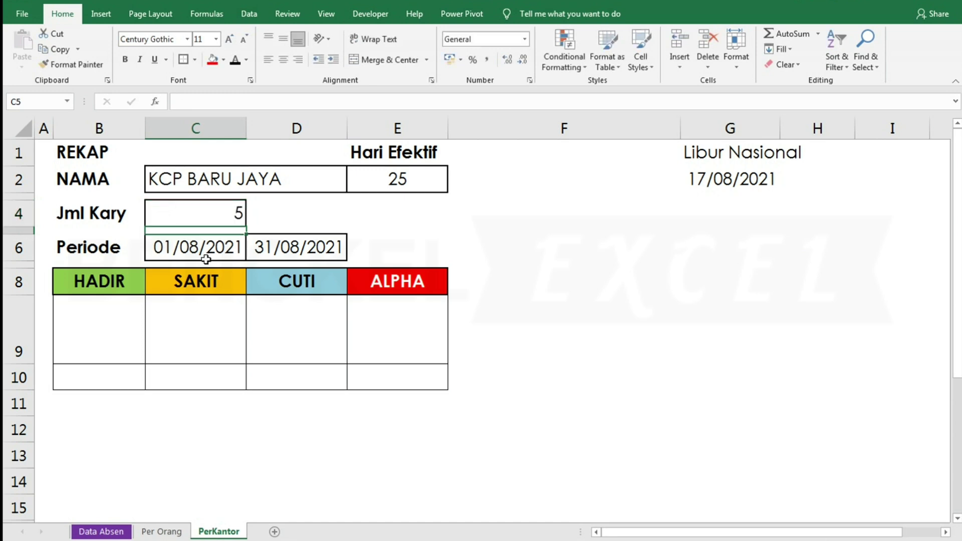
{"action": "left_click", "coordinate": [208, 214]}
{"action": "left_click", "coordinate": [268, 59]}
{"action": "left_click", "coordinate": [481, 268]}
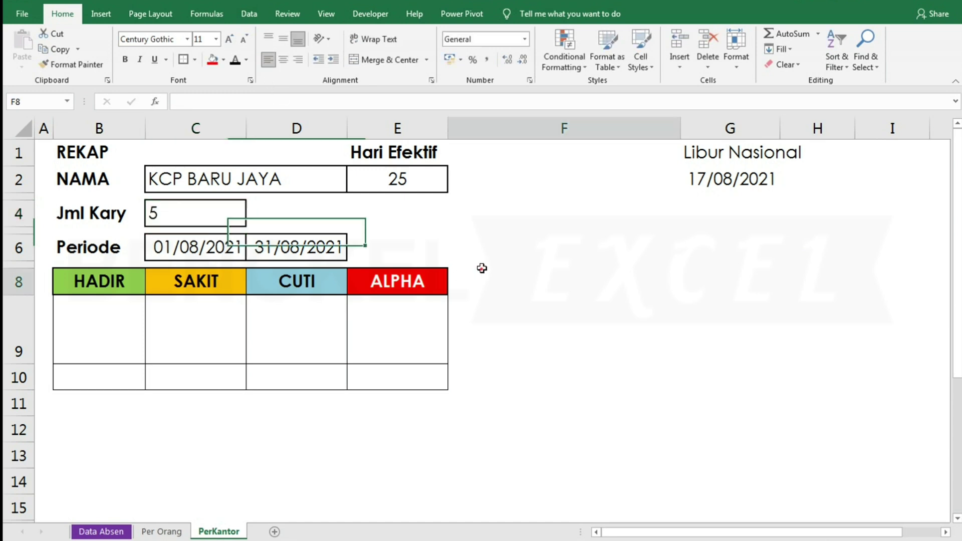
Total the HADIR days in B9 of PerKantor with =SUM('Data Absen'!AI11:AI15)
{"action": "left_click", "coordinate": [88, 338]}
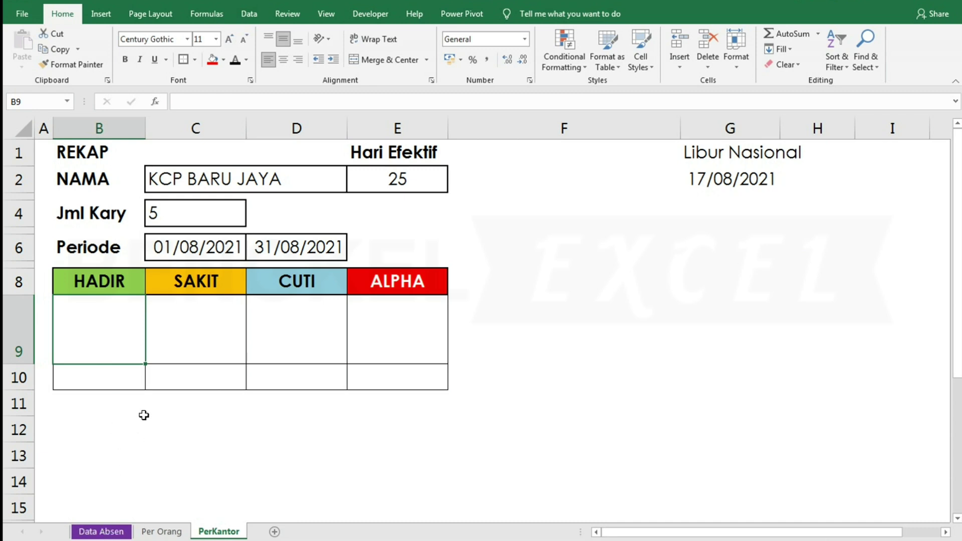
{"action": "type", "text": "=sum"}
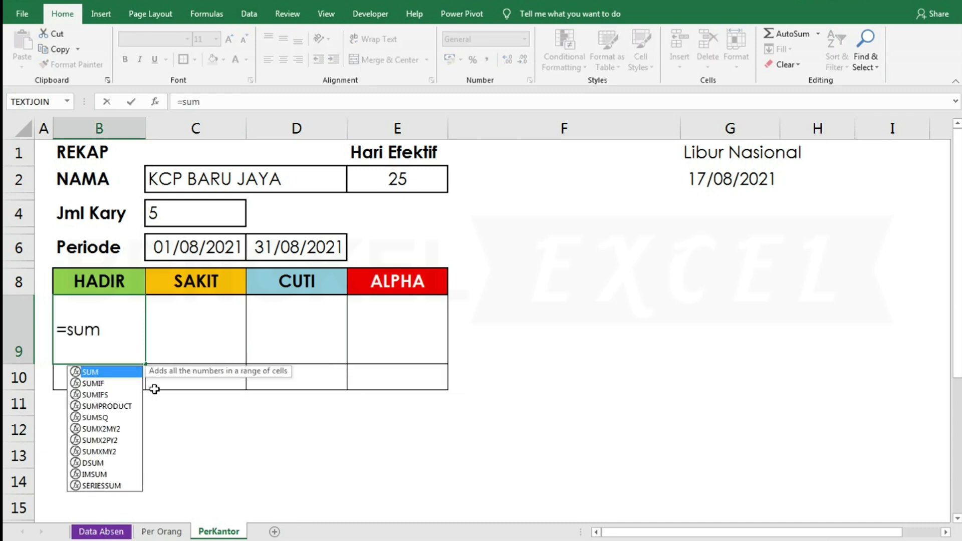
{"action": "key", "text": "Tab"}
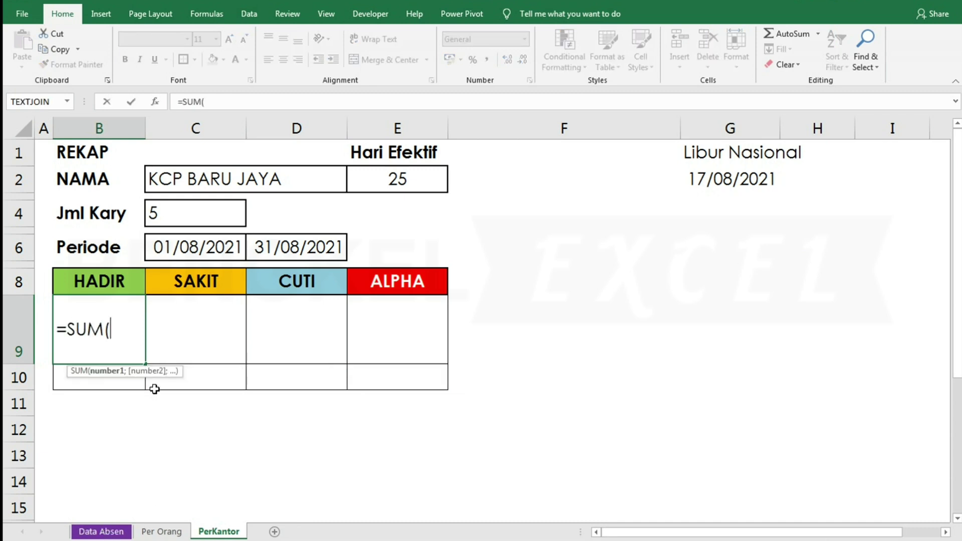
{"action": "left_click", "coordinate": [103, 532]}
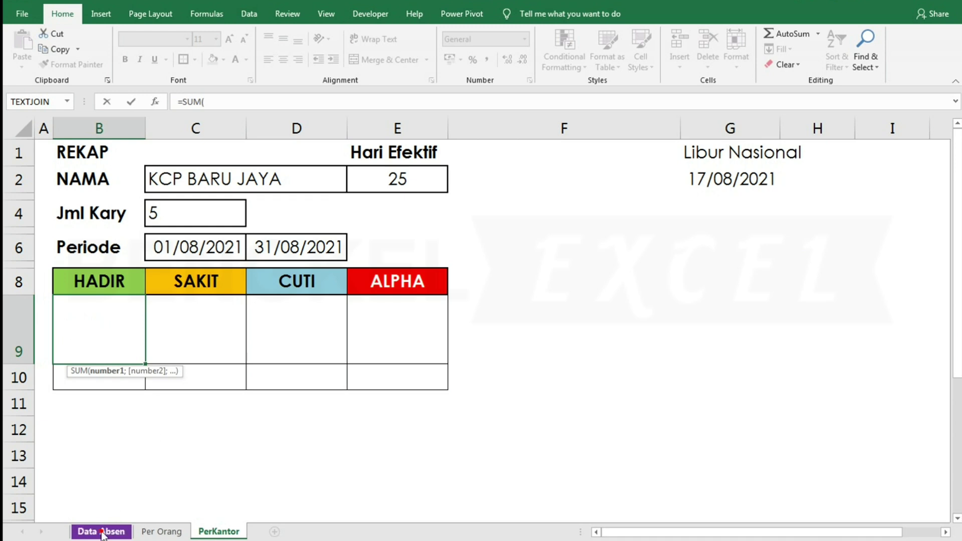
{"action": "left_click_drag", "start_coordinate": [864, 315], "coordinate": [855, 395]}
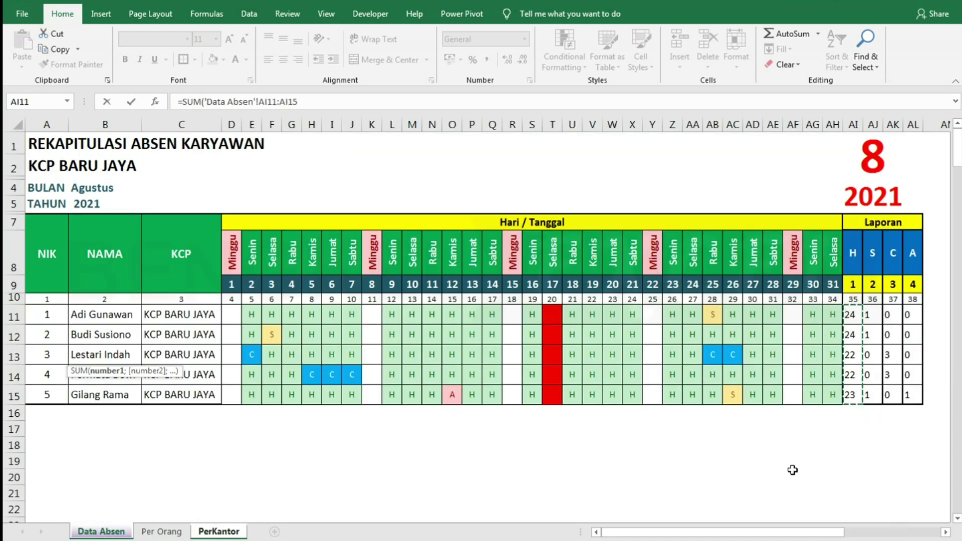
{"action": "type", "text": ")"}
{"action": "key", "text": "Return"}
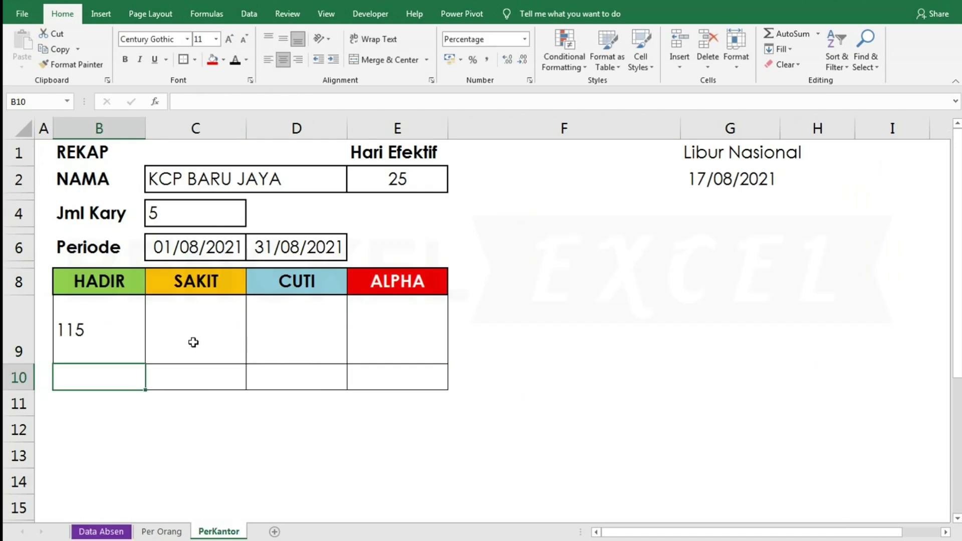
Copy the HADIR total formula from B9 across to E9 and centre the four totals horizontally
{"action": "left_click", "coordinate": [118, 330]}
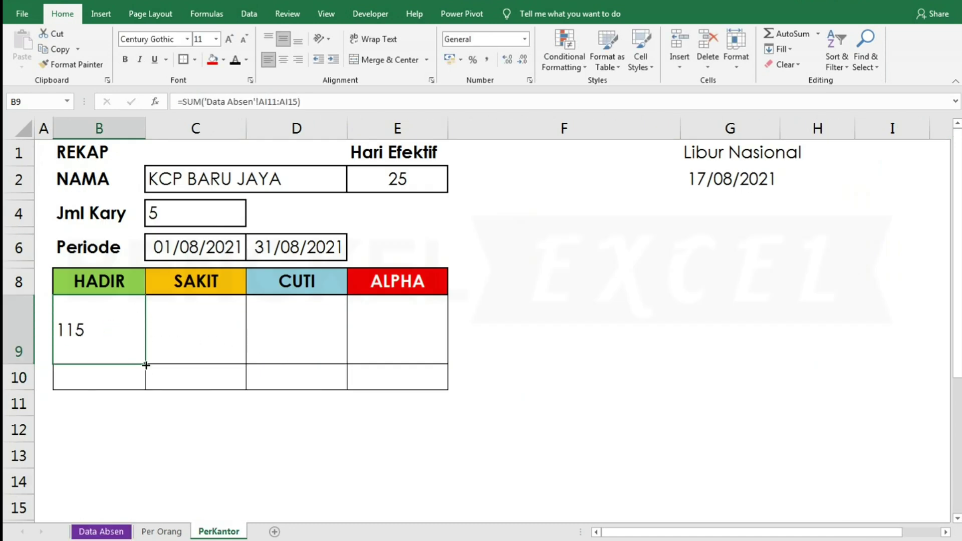
{"action": "left_click_drag", "start_coordinate": [145, 365], "coordinate": [438, 369]}
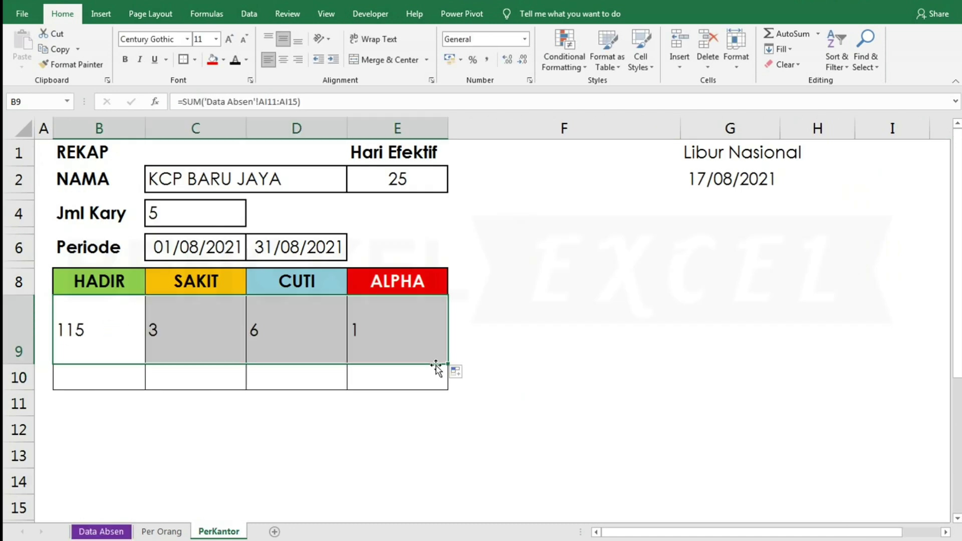
{"action": "left_click", "coordinate": [283, 60]}
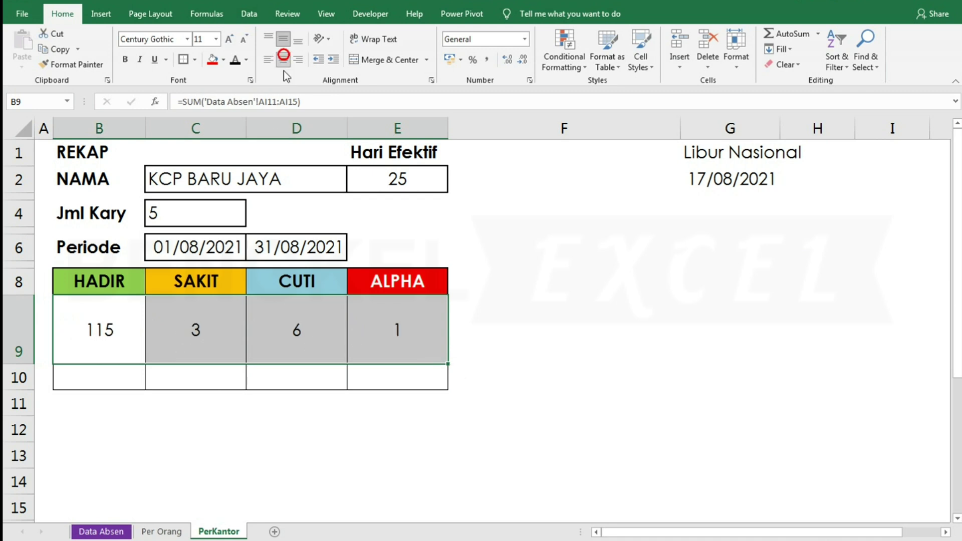
Calculate the HADIR percentage in B10 with =B9/($E$2*$C$4), using absolute references for effective days and employee count
{"action": "left_click", "coordinate": [106, 376]}
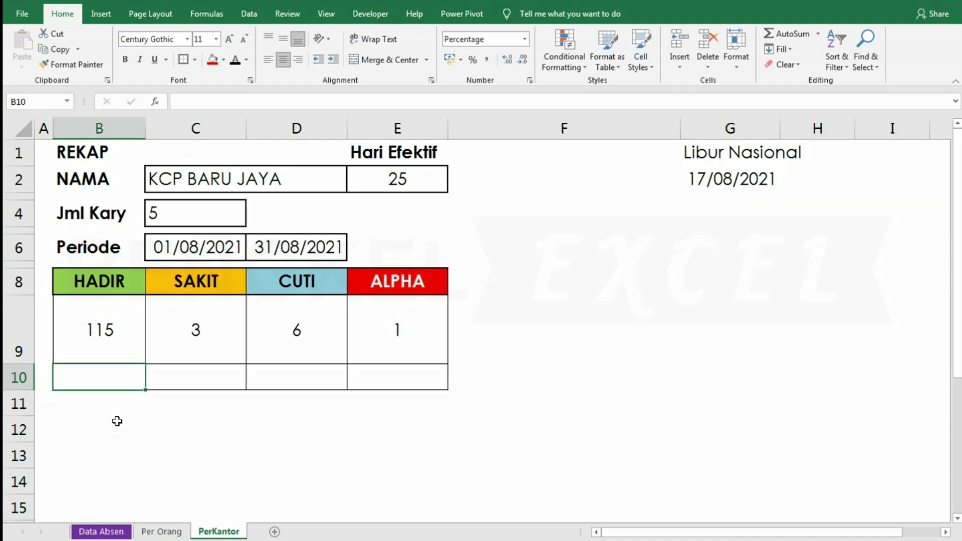
{"action": "type", "text": "="}
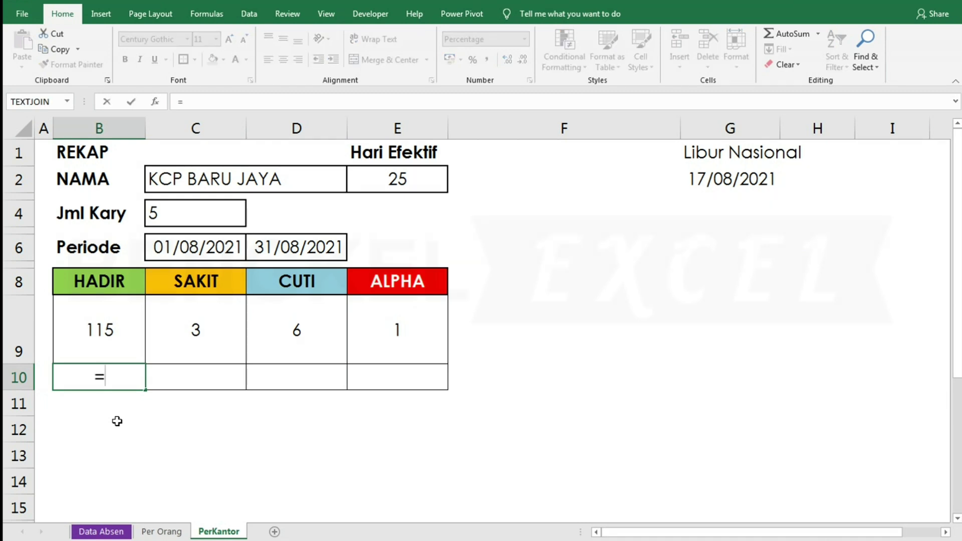
{"action": "left_click", "coordinate": [118, 333]}
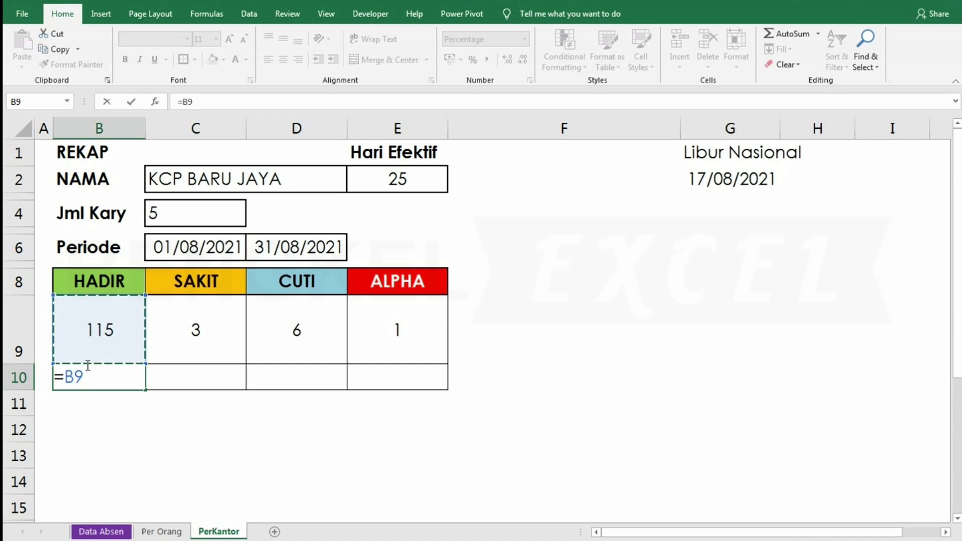
{"action": "type", "text": "/("}
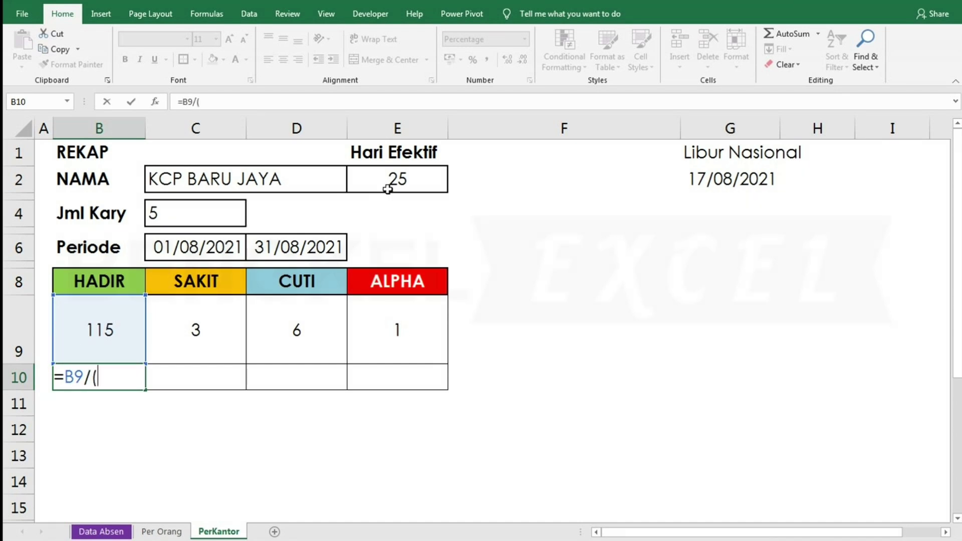
{"action": "left_click", "coordinate": [398, 178]}
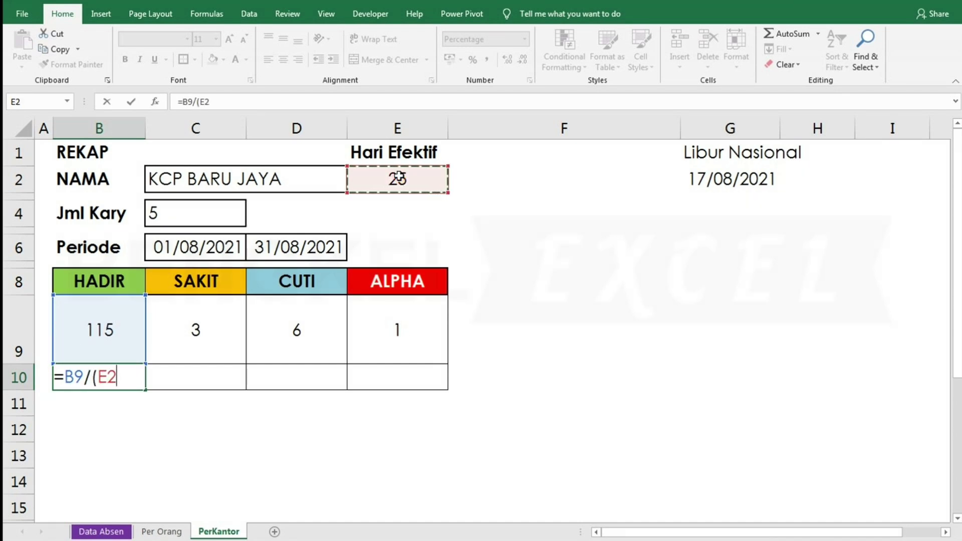
{"action": "key", "text": "F4"}
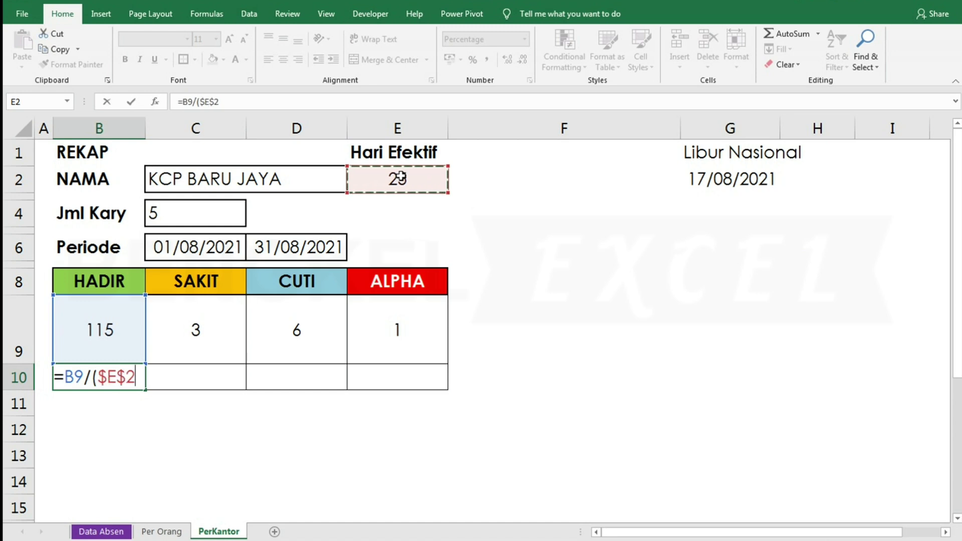
{"action": "type", "text": "*"}
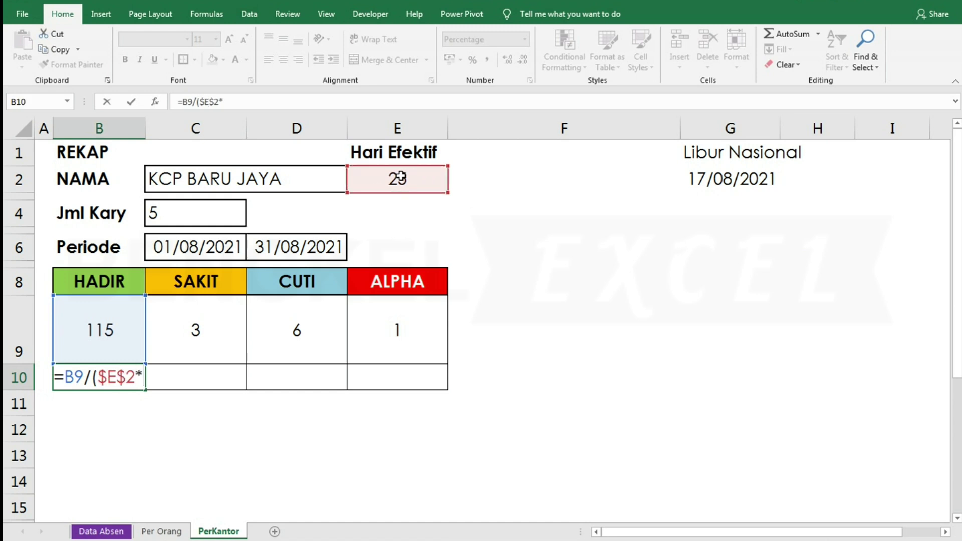
{"action": "left_click", "coordinate": [202, 211]}
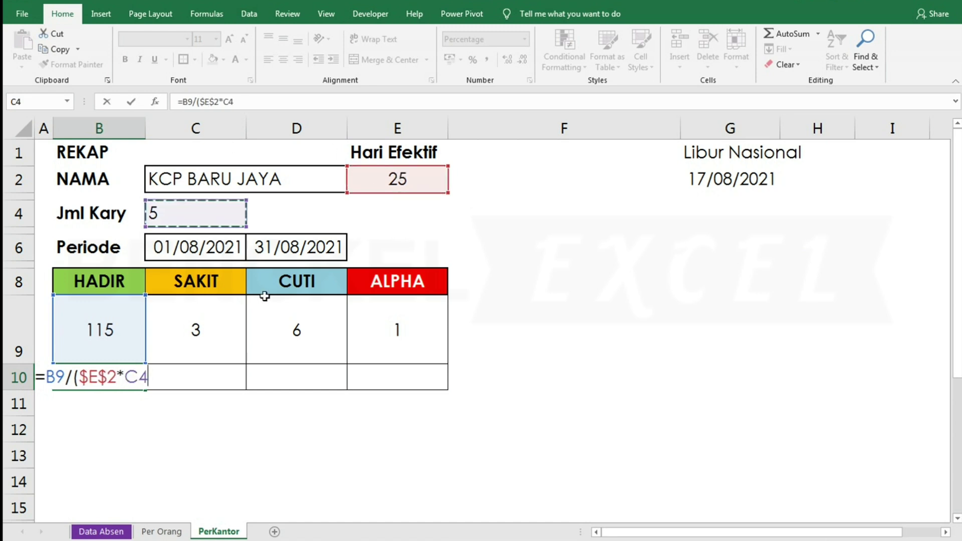
{"action": "key", "text": "F4"}
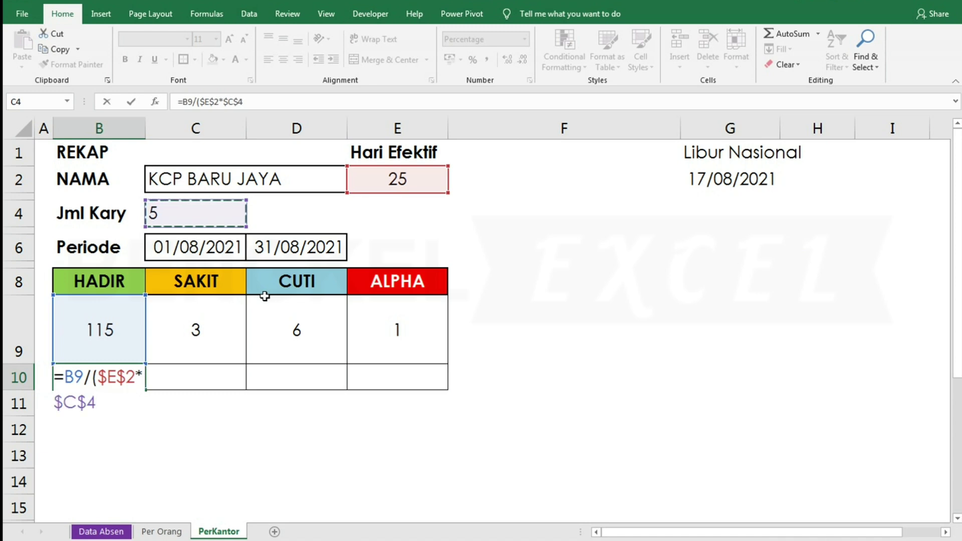
{"action": "type", "text": ")"}
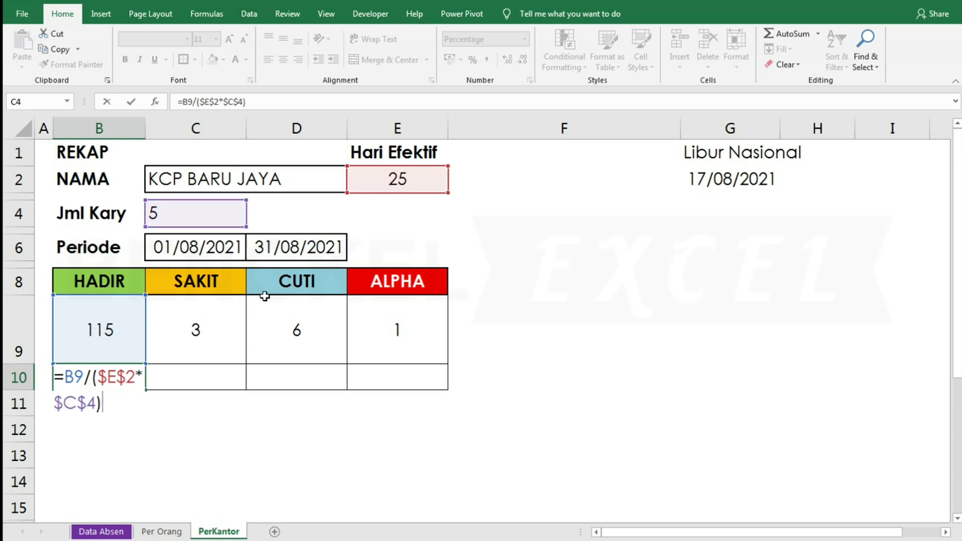
{"action": "key", "text": "Return"}
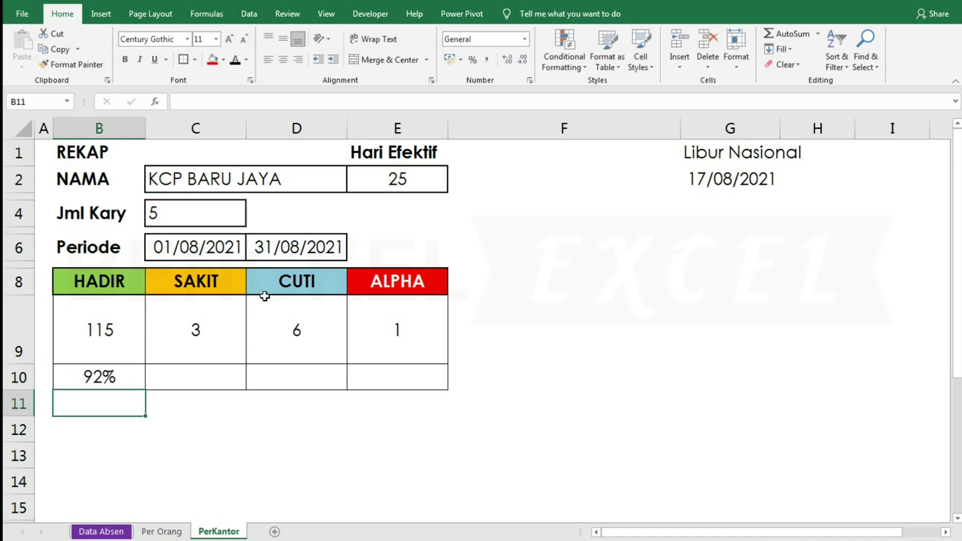
Copy the percentage formula from B10 across to E10 and check the SAKIT, CUTI and ALPHA cells
{"action": "left_click", "coordinate": [110, 375]}
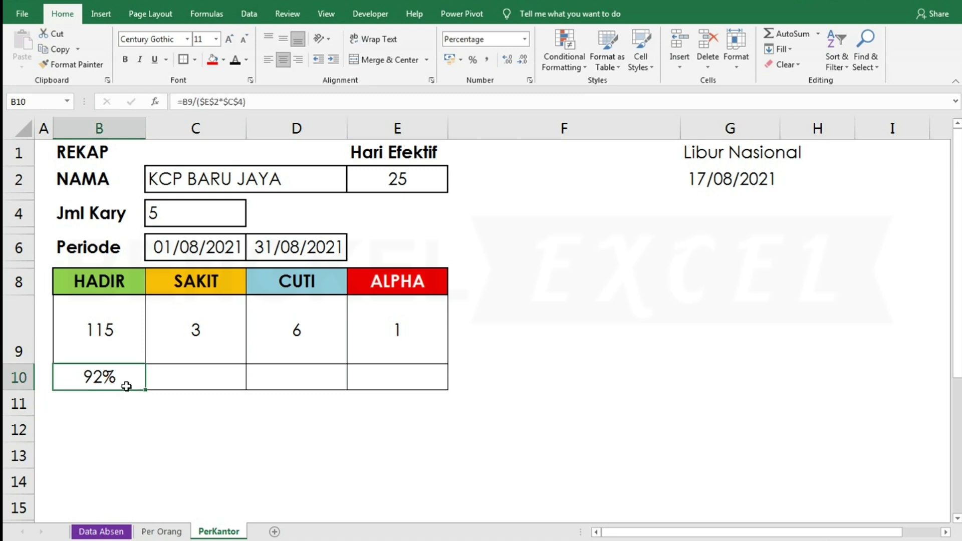
{"action": "left_click_drag", "start_coordinate": [146, 390], "coordinate": [416, 391]}
{"action": "left_click", "coordinate": [297, 404]}
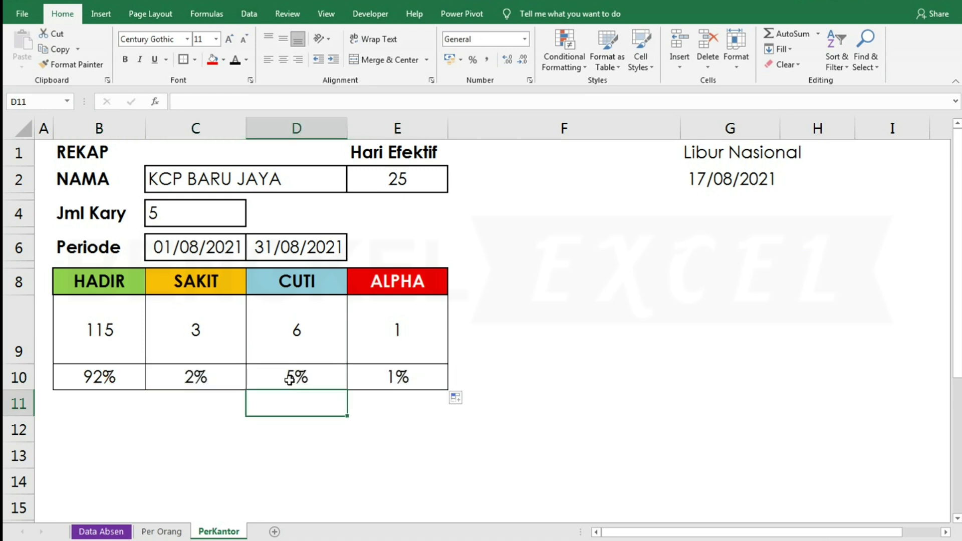
{"action": "left_click", "coordinate": [111, 380]}
{"action": "left_click", "coordinate": [175, 378]}
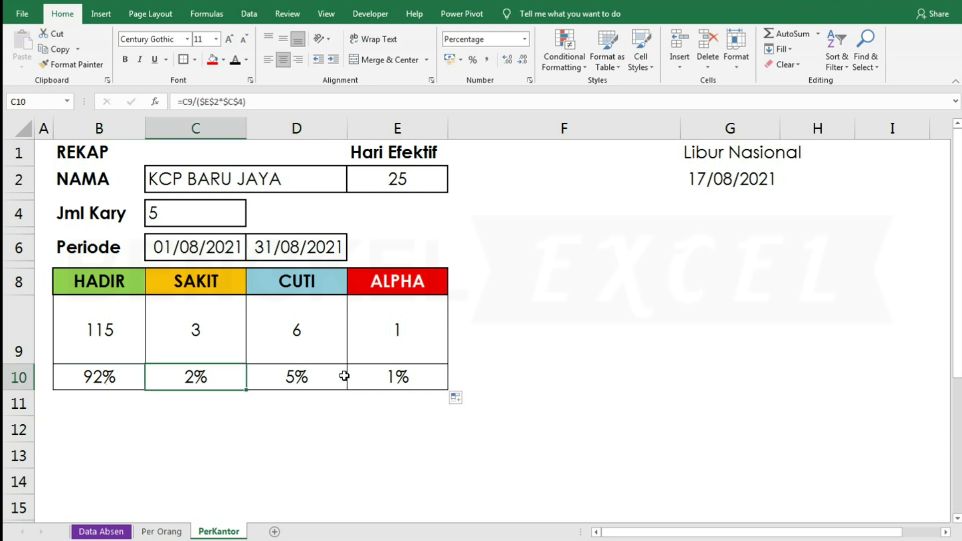
{"action": "left_click", "coordinate": [340, 378]}
{"action": "left_click", "coordinate": [423, 375]}
Apply light blue gradient-fill data bars to the percentages in B10:E10
{"action": "left_click_drag", "start_coordinate": [107, 378], "coordinate": [378, 380]}
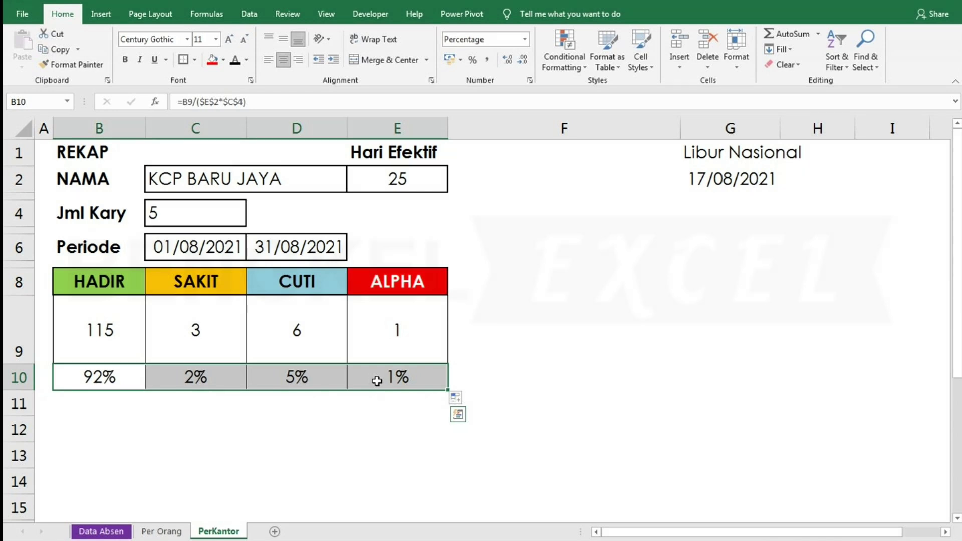
{"action": "left_click", "coordinate": [562, 68]}
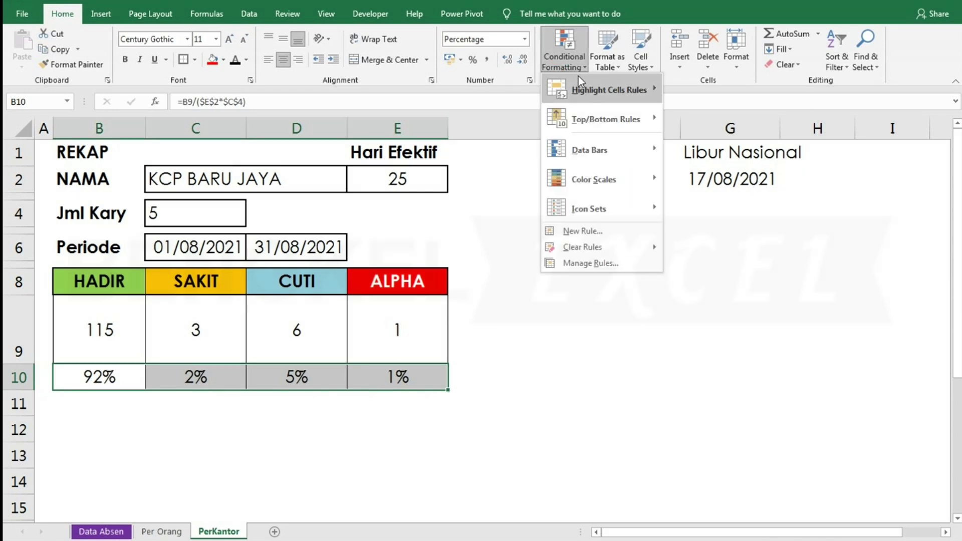
{"action": "mouse_move", "coordinate": [634, 145]}
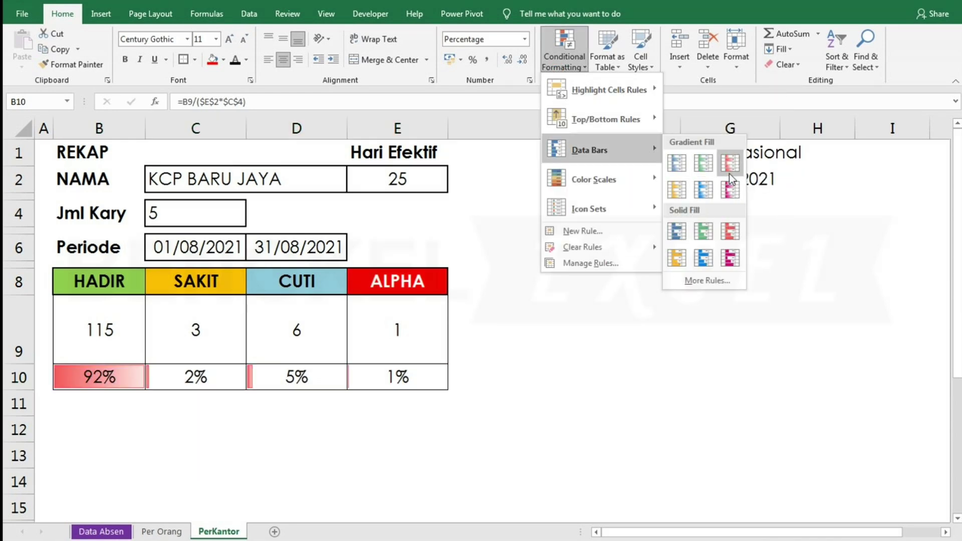
{"action": "left_click", "coordinate": [700, 195]}
{"action": "left_click", "coordinate": [621, 365]}
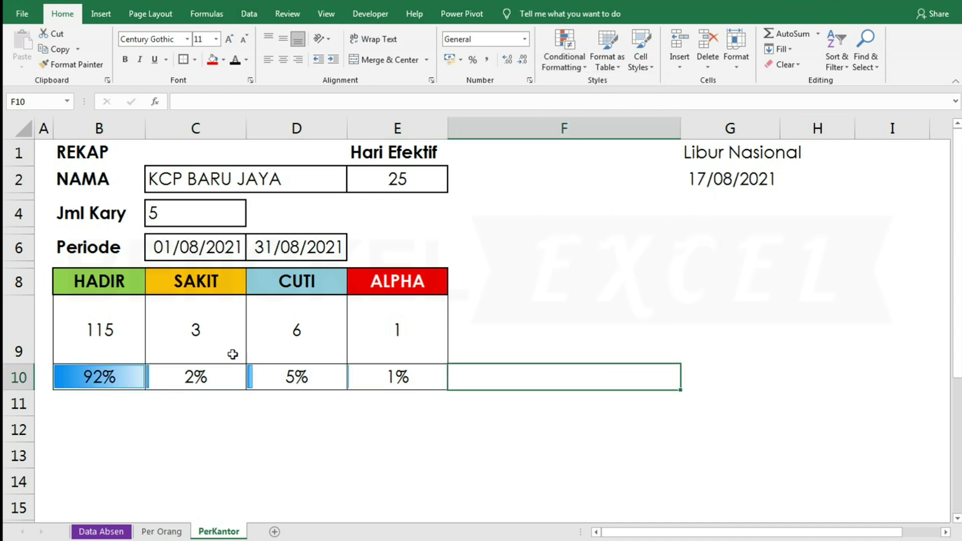
Review the HADIR, SAKIT, CUTI and ALPHA totals and percentages in rows 9 and 10 of PerKantor
{"action": "left_click", "coordinate": [172, 339]}
{"action": "left_click", "coordinate": [102, 338]}
{"action": "left_click", "coordinate": [111, 382]}
{"action": "left_click", "coordinate": [197, 378]}
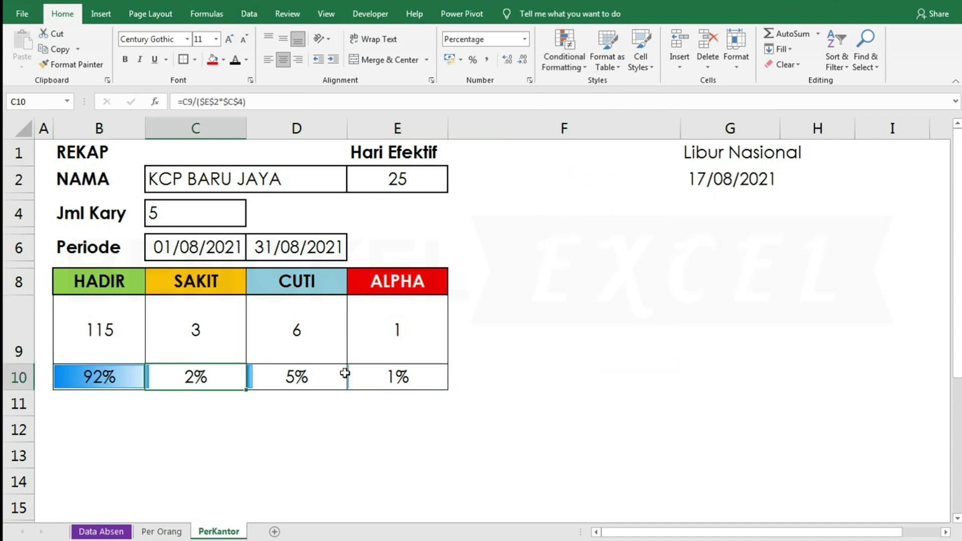
{"action": "left_click", "coordinate": [343, 372]}
{"action": "left_click", "coordinate": [107, 376]}
{"action": "left_click", "coordinate": [165, 385]}
{"action": "left_click", "coordinate": [296, 376]}
{"action": "left_click", "coordinate": [375, 377]}
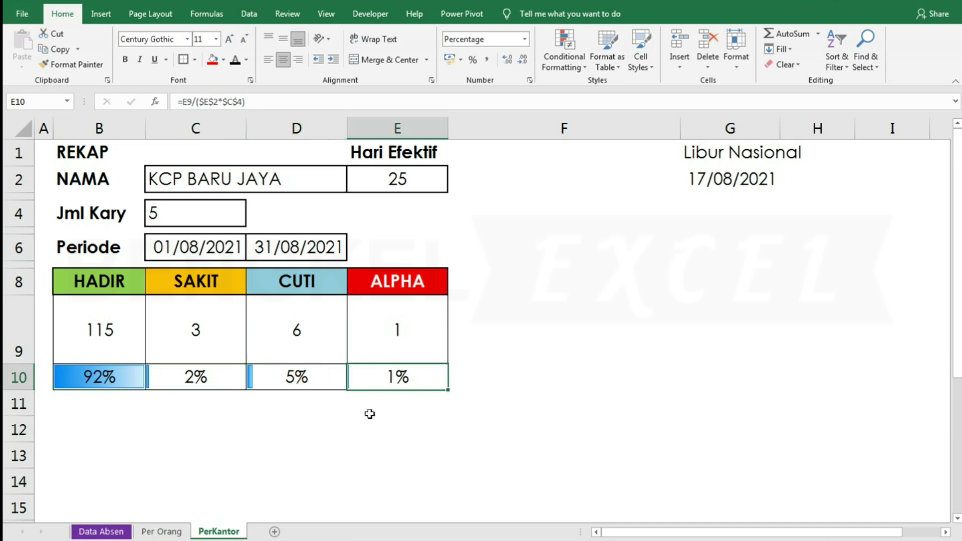
Add a list validation with in-cell dropdown to NIK cell C2 on Per Orang, sourced from A11:A15 of Data Absen
{"action": "left_click", "coordinate": [159, 531]}
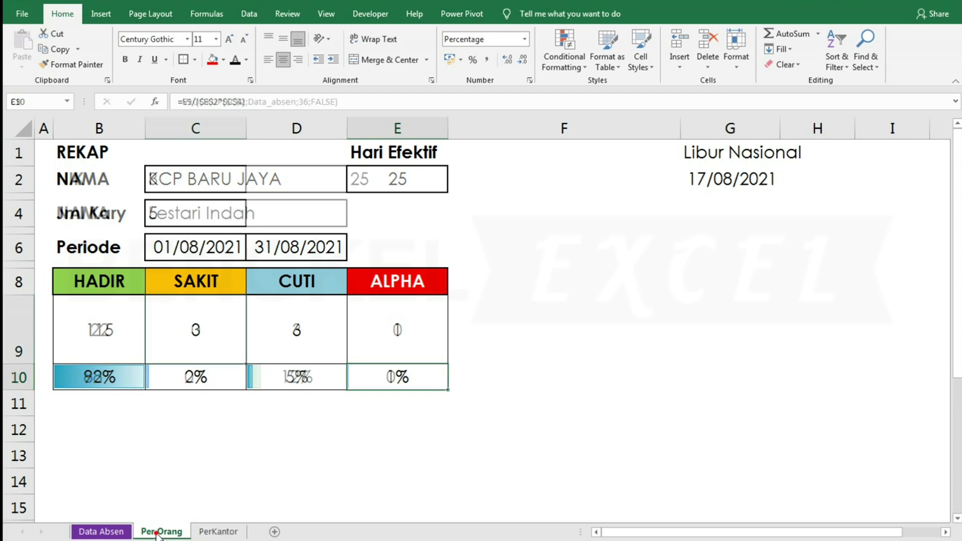
{"action": "left_click", "coordinate": [119, 532]}
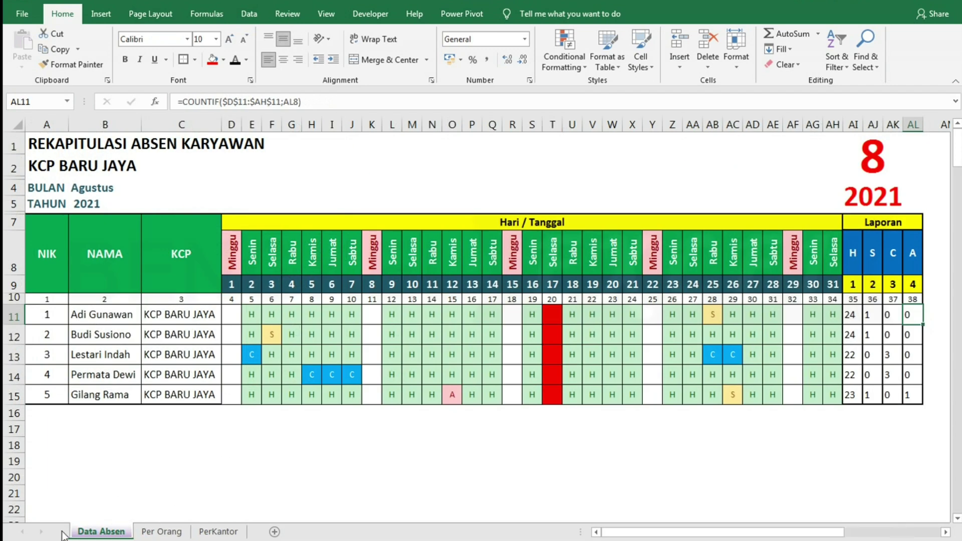
{"action": "left_click", "coordinate": [163, 532]}
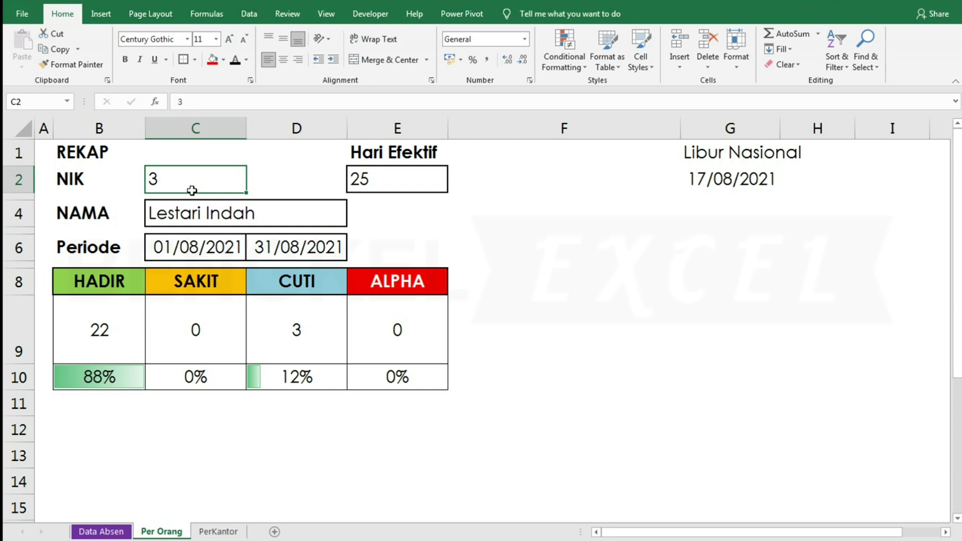
{"action": "left_click", "coordinate": [249, 13]}
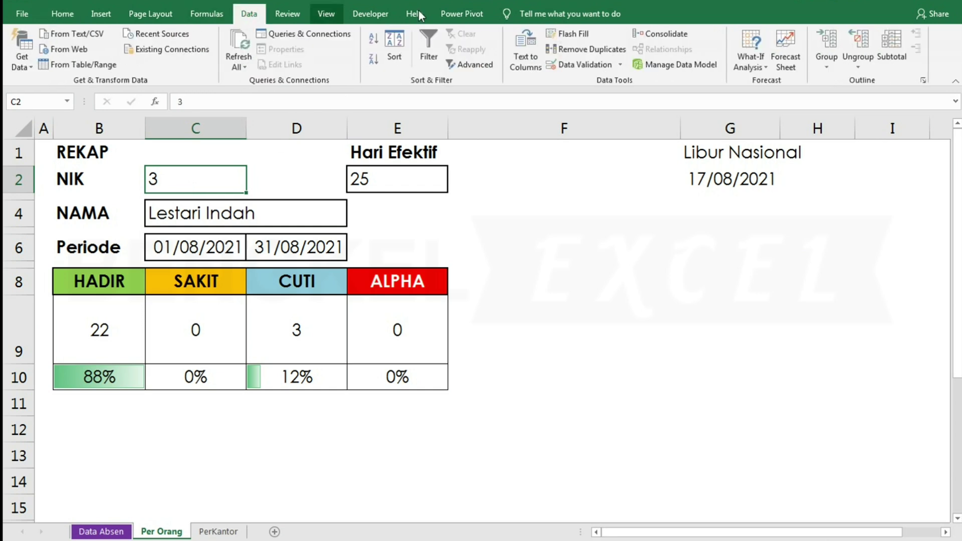
{"action": "left_click", "coordinate": [598, 64]}
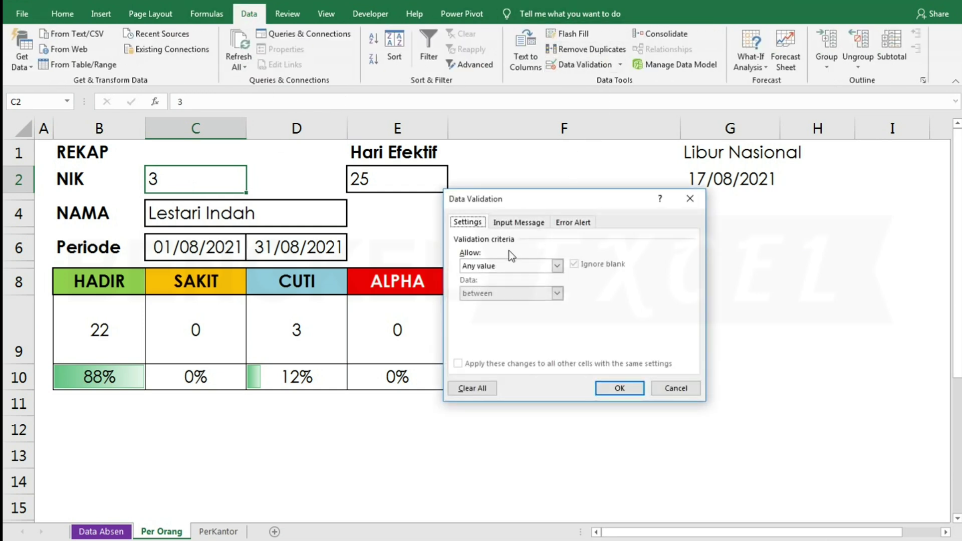
{"action": "left_click", "coordinate": [498, 266]}
{"action": "left_click", "coordinate": [485, 305]}
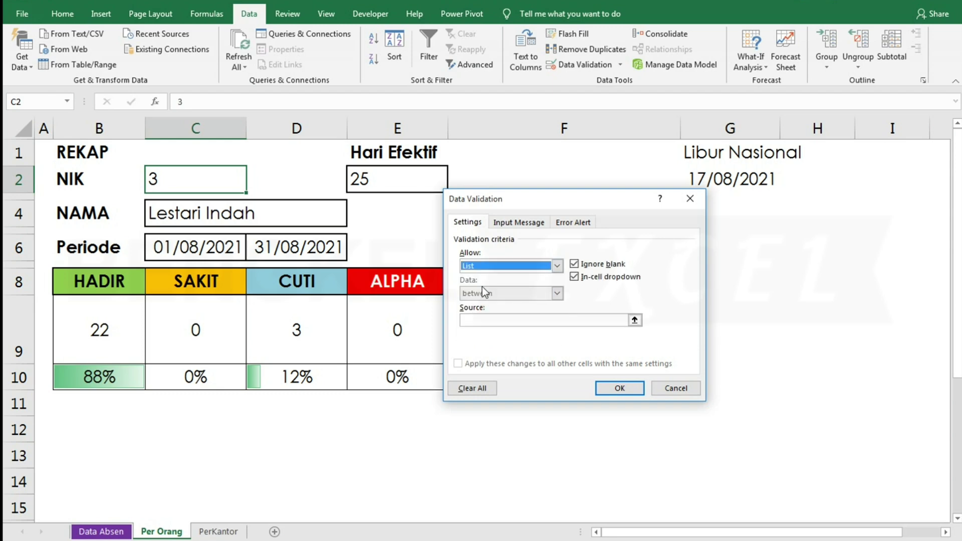
{"action": "left_click", "coordinate": [474, 319]}
{"action": "left_click", "coordinate": [111, 532]}
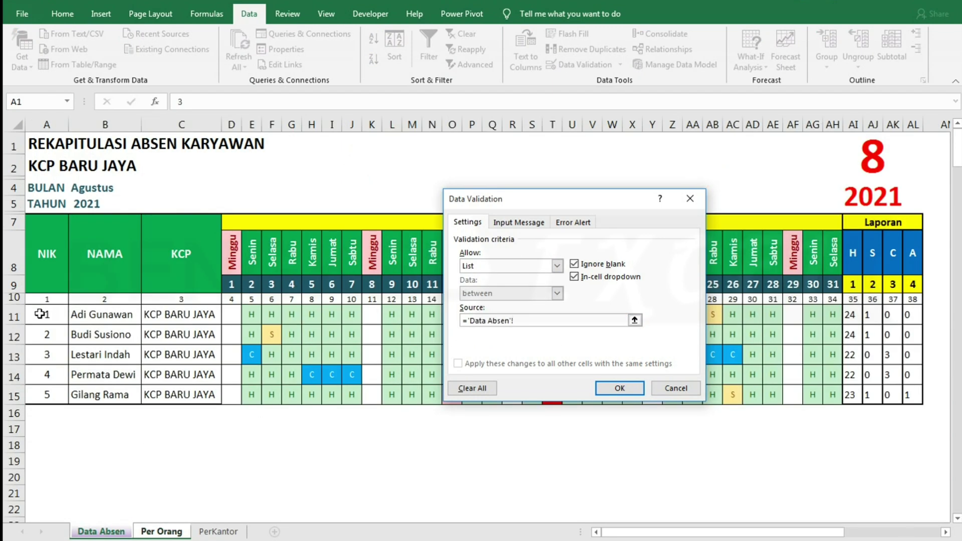
{"action": "left_click_drag", "start_coordinate": [39, 314], "coordinate": [43, 396]}
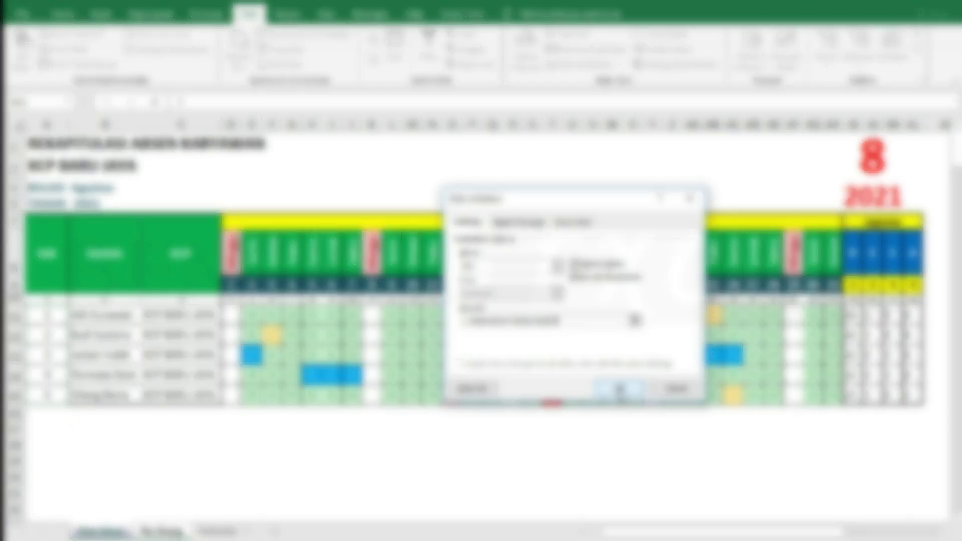
{"action": "left_click", "coordinate": [620, 390]}
Test the NIK dropdown in C2 by choosing several employee numbers, including 1, 2 and 5, and finish on 3
{"action": "left_click", "coordinate": [254, 188]}
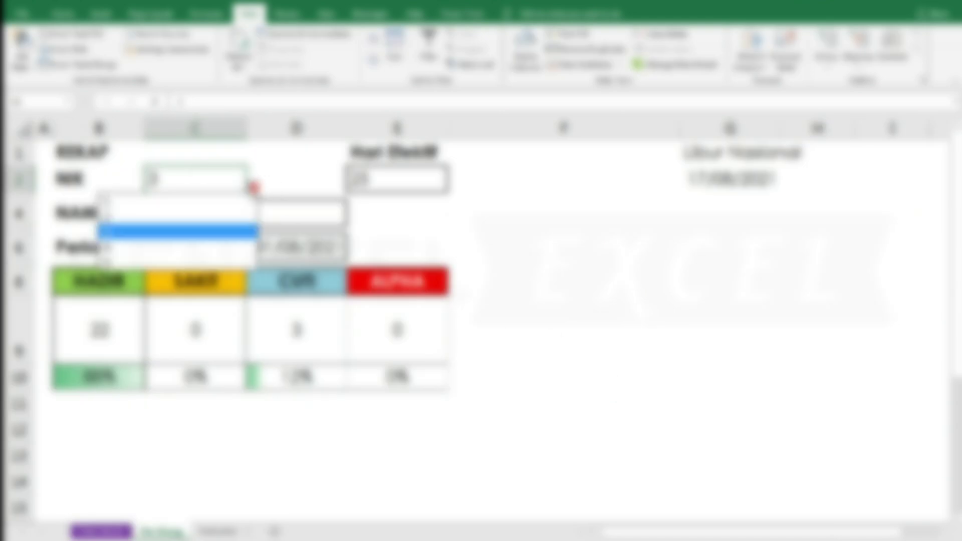
{"action": "left_click", "coordinate": [165, 199]}
{"action": "left_click", "coordinate": [254, 189]}
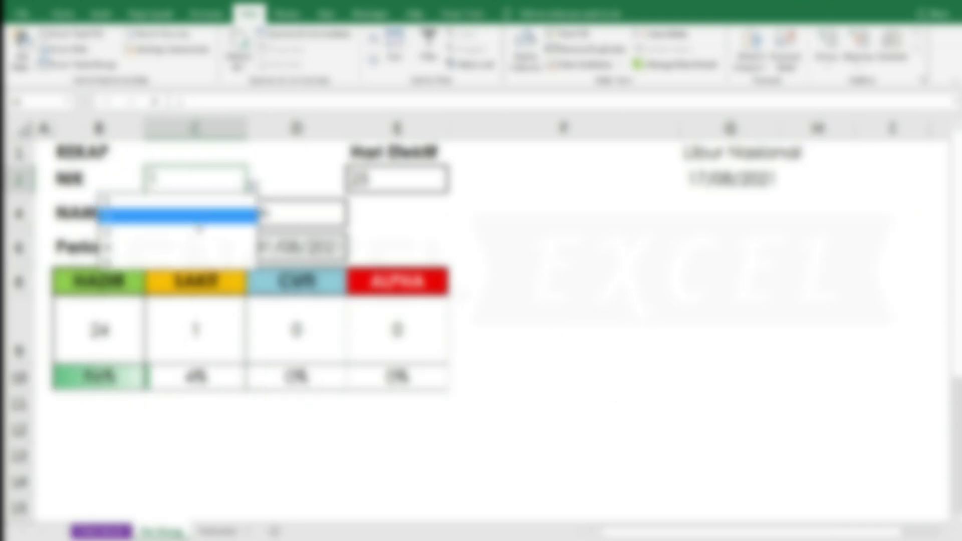
{"action": "left_click", "coordinate": [196, 216]}
{"action": "left_click", "coordinate": [254, 188]}
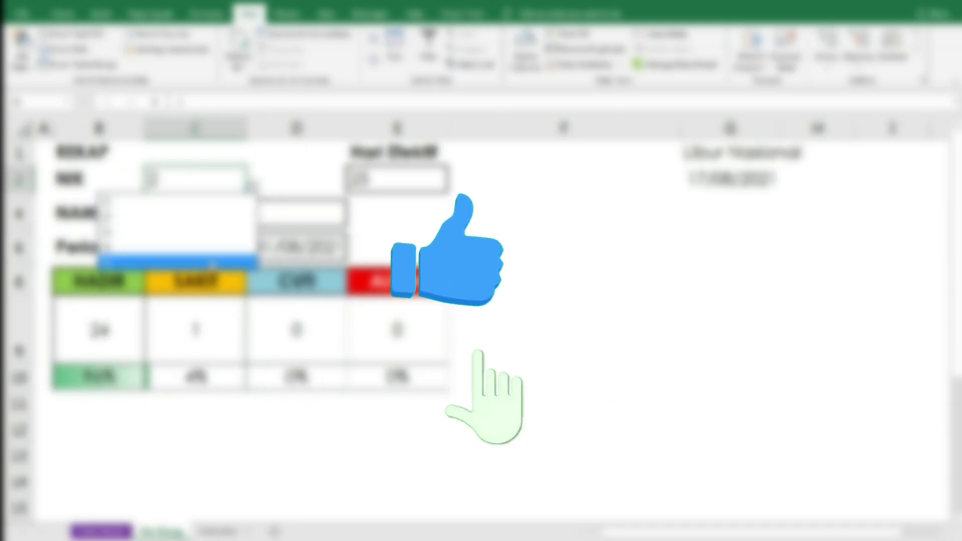
{"action": "left_click", "coordinate": [210, 261]}
{"action": "left_click", "coordinate": [254, 188]}
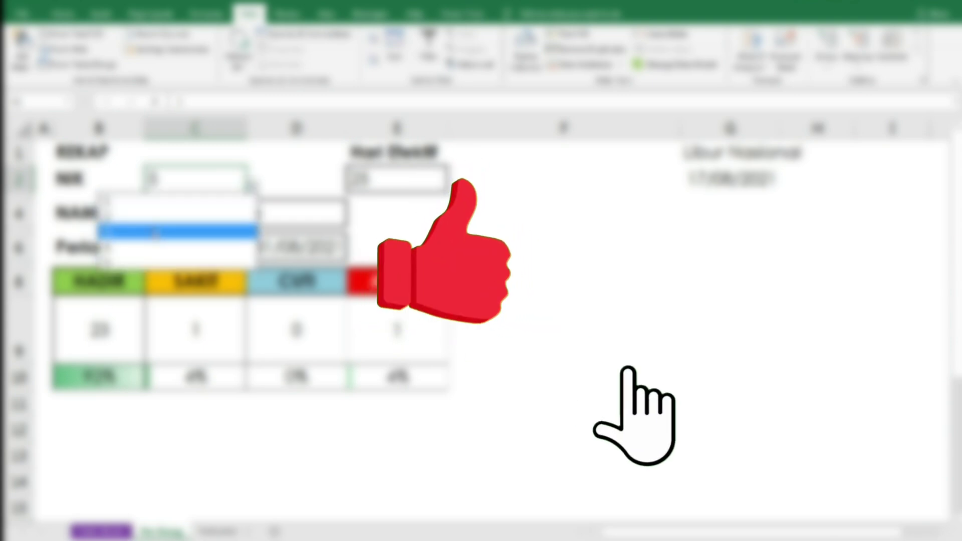
{"action": "left_click", "coordinate": [155, 231]}
{"action": "left_click", "coordinate": [250, 188]}
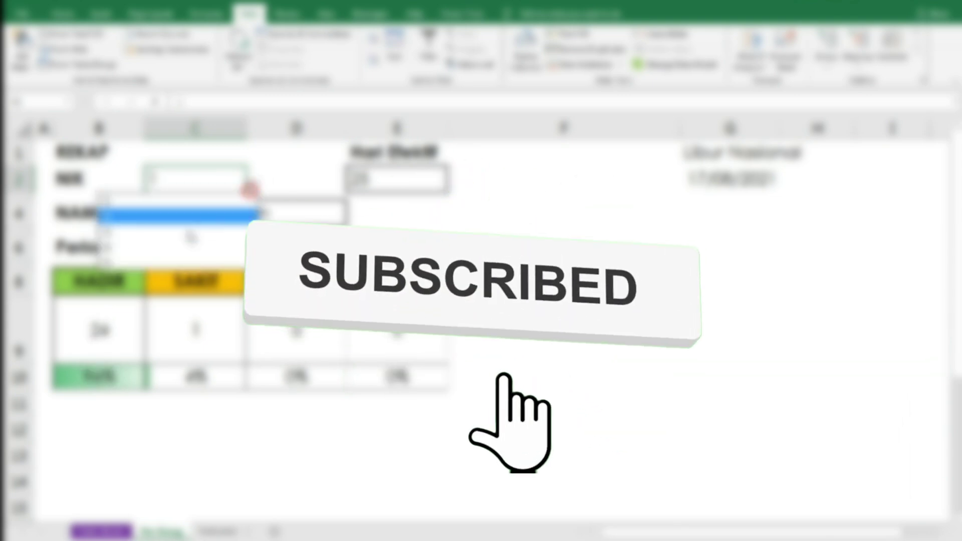
{"action": "left_click", "coordinate": [191, 259]}
{"action": "left_click", "coordinate": [251, 188]}
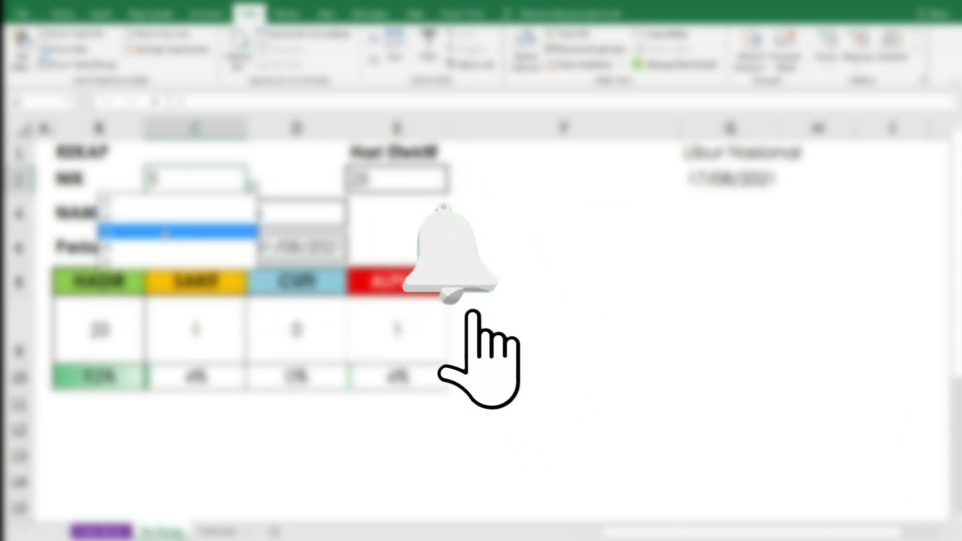
{"action": "left_click", "coordinate": [166, 233]}
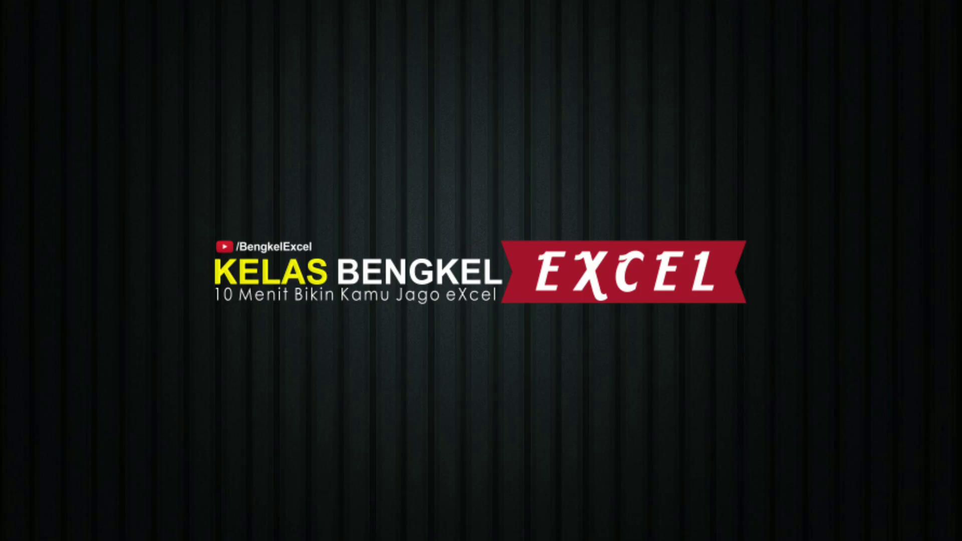